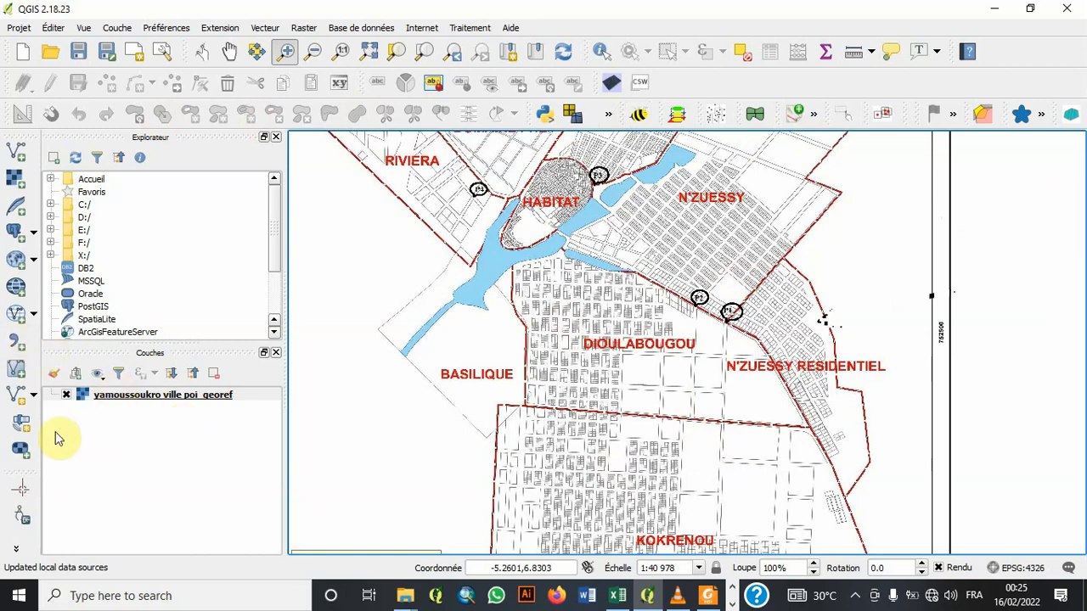
- Define a new polygon shapefile layer in EPSG:4326 (WGS 84) and proceed to saving it
click(19, 399)
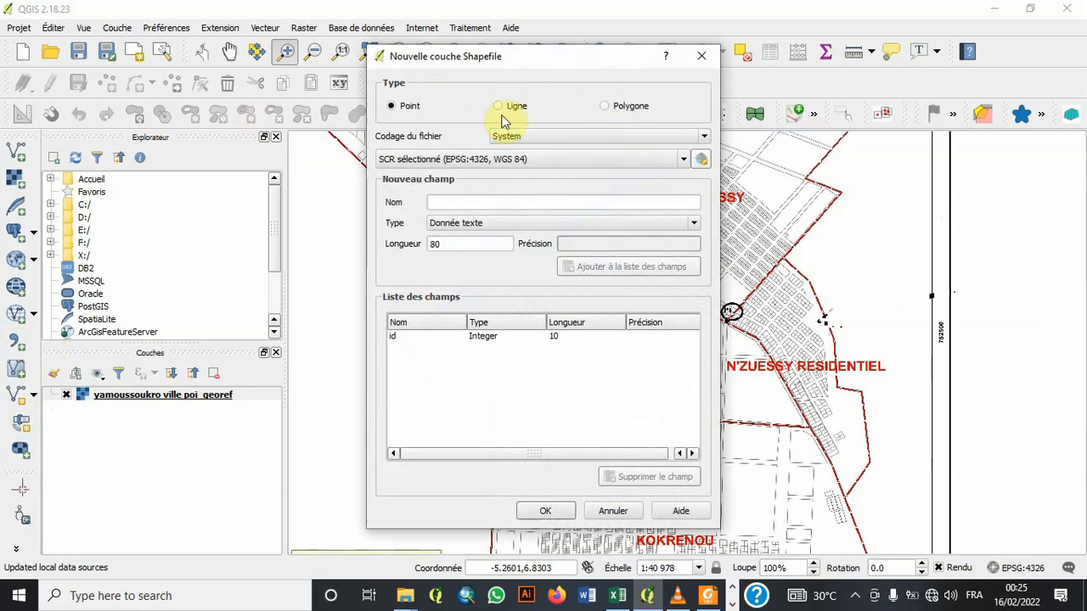
click(604, 106)
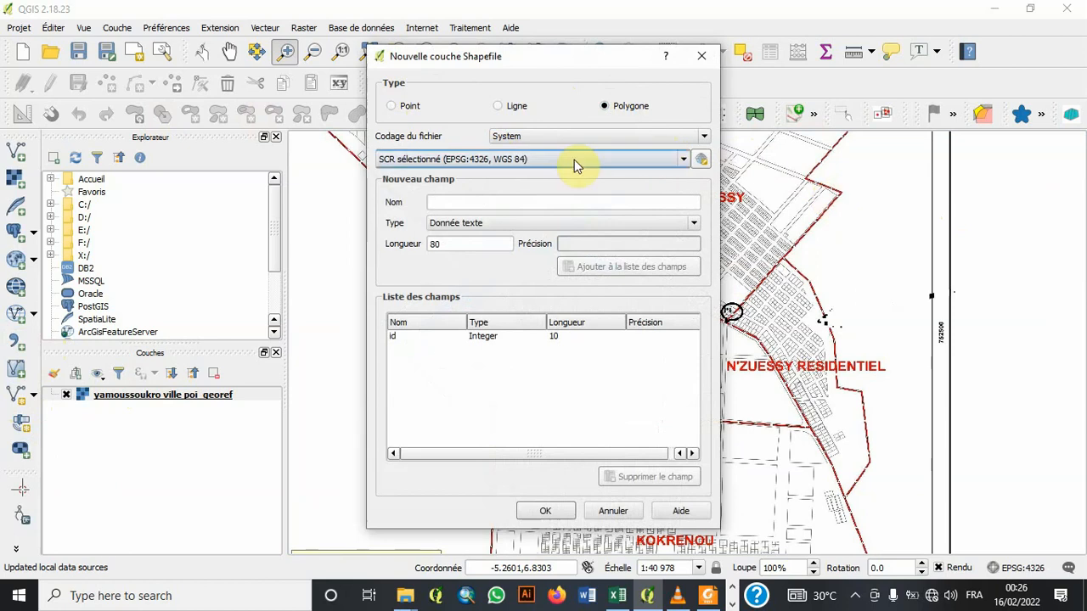
click(540, 511)
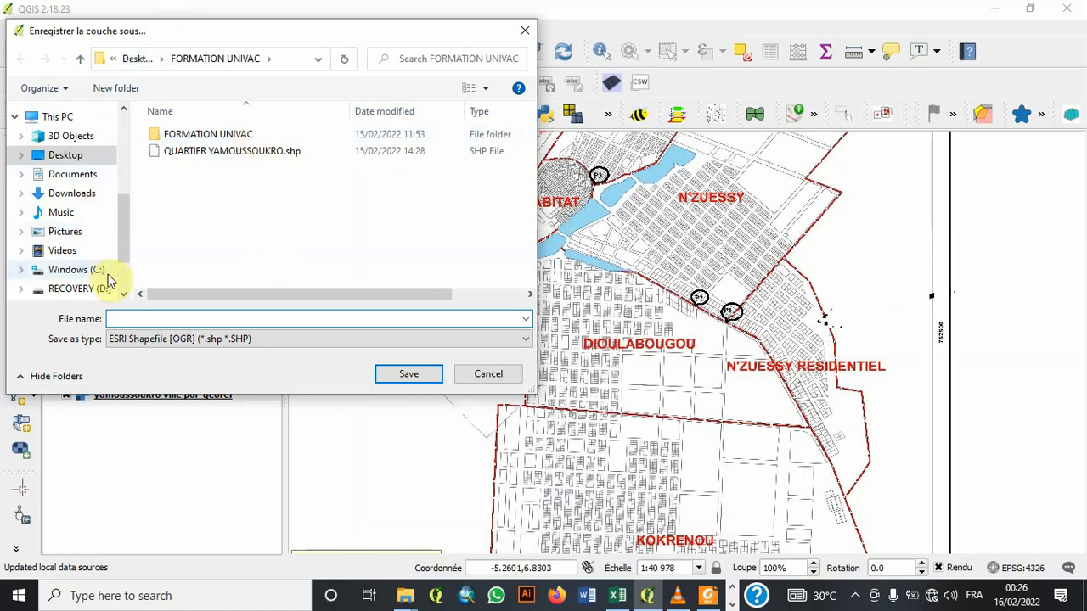
- Save the new shapefile as QUARTIER YAKRO in the FORMATION QGIS folder on the DATA (X:) drive
click(123, 294)
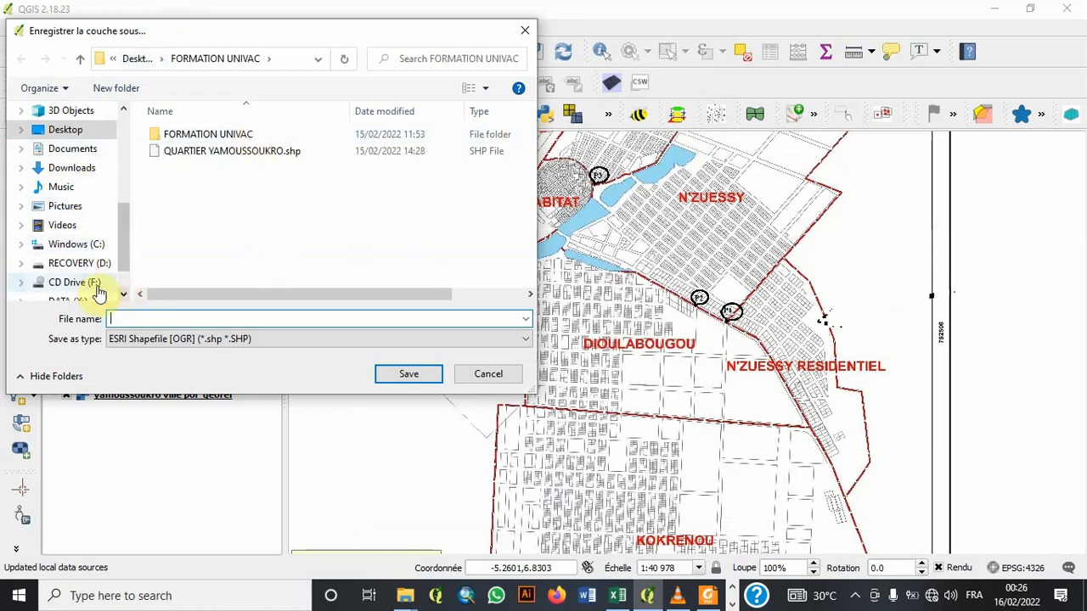
click(124, 293)
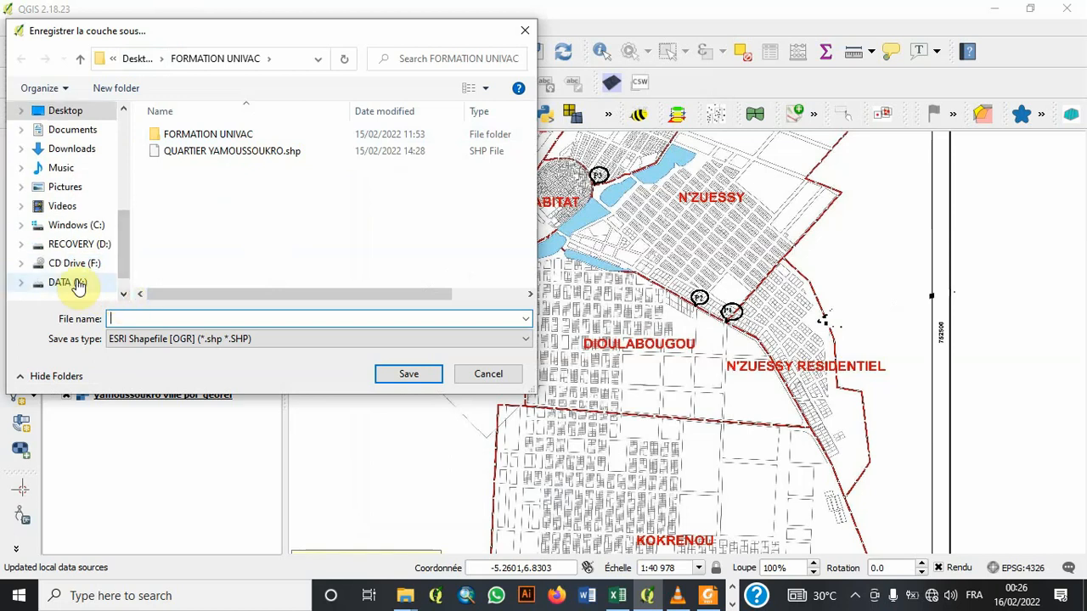
click(73, 282)
click(198, 258)
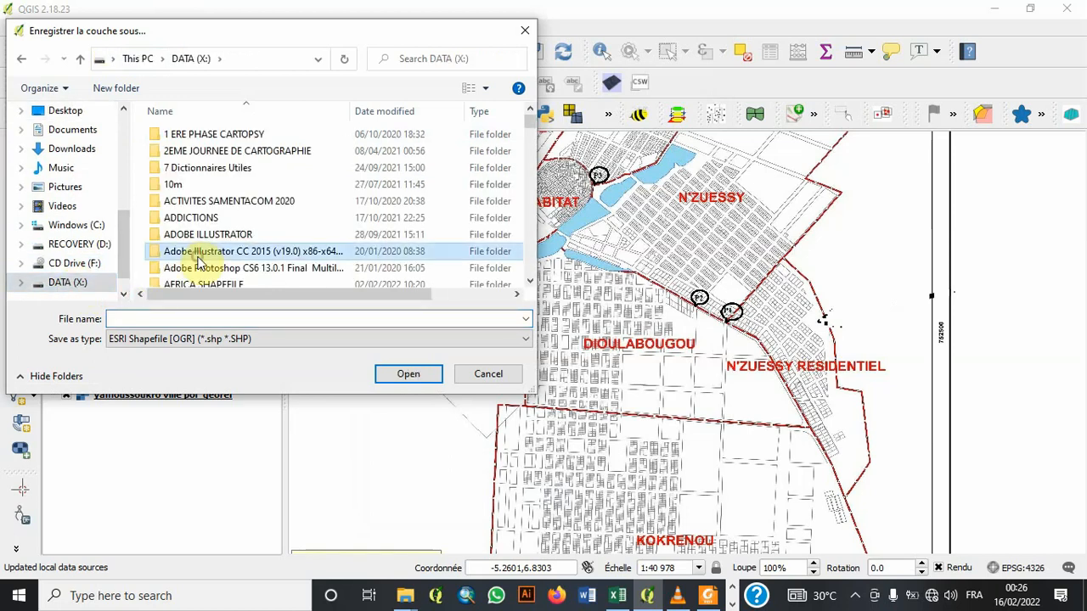
key(f)
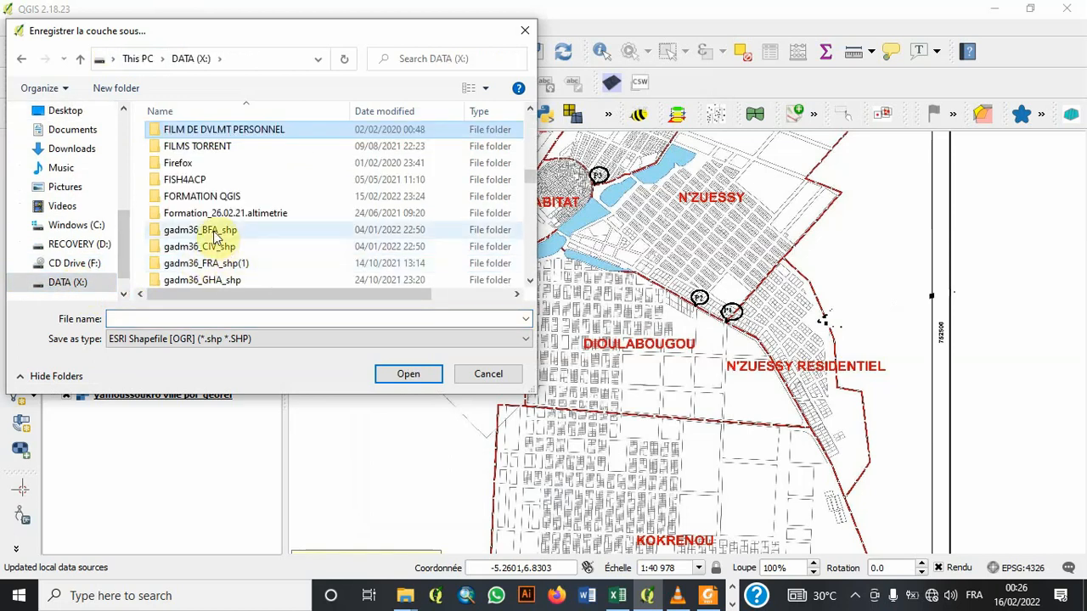
double_click(209, 198)
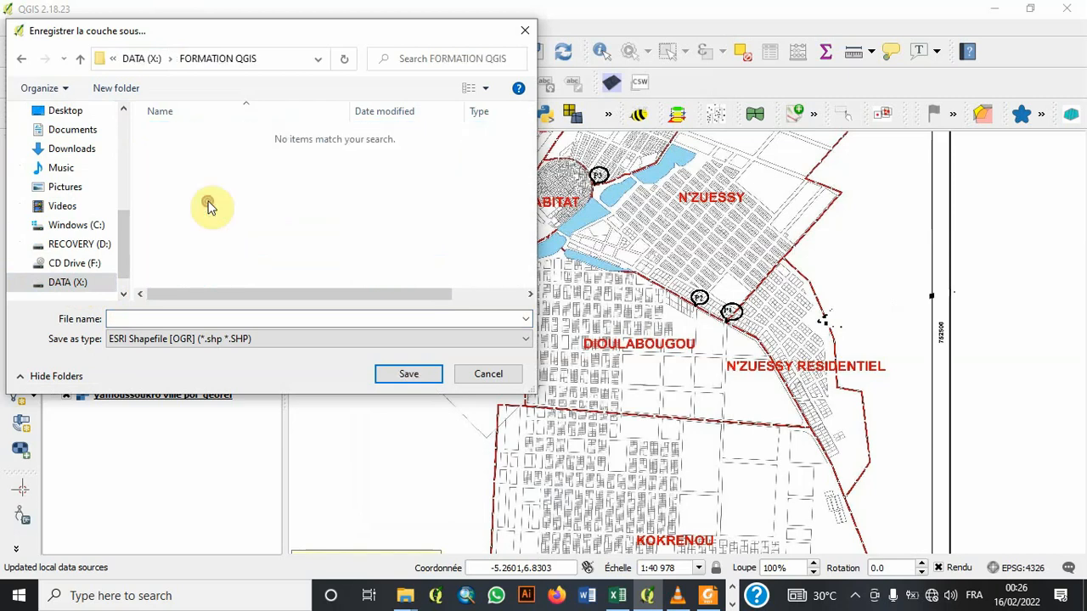
click(270, 316)
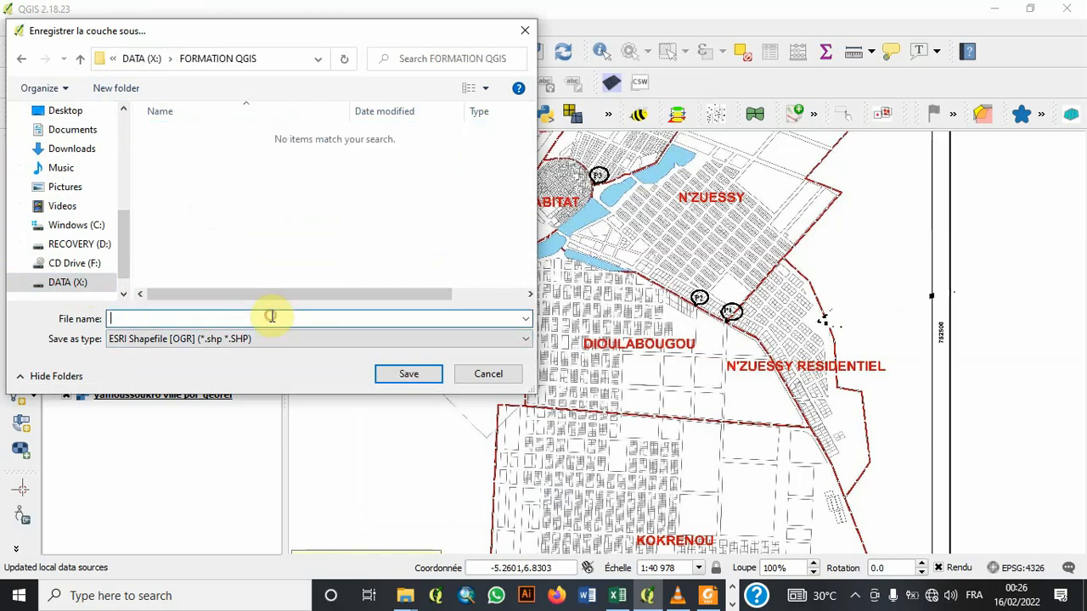
text(QU)
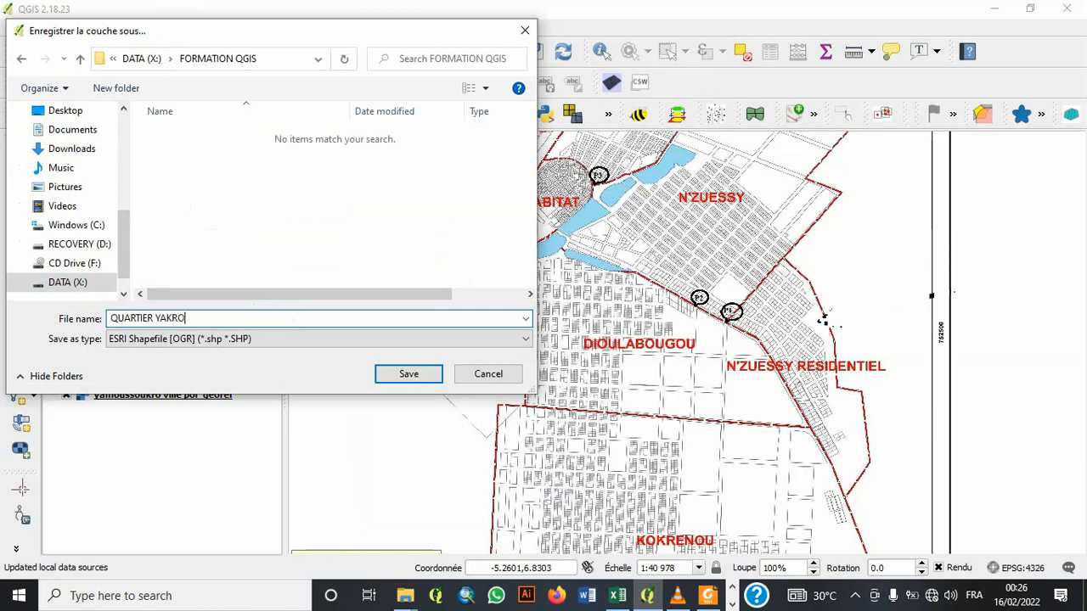
text(ARTIER YAKRO)
click(403, 374)
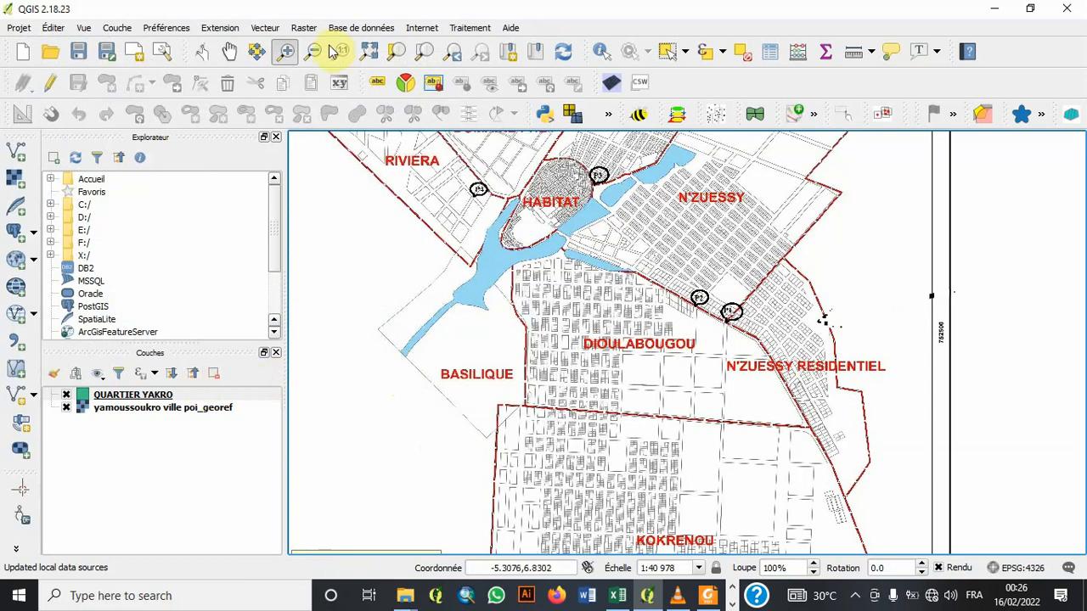
- Turn on editing for the QUARTIER YAKRO layer and activate the tool for adding a polygon feature
click(169, 394)
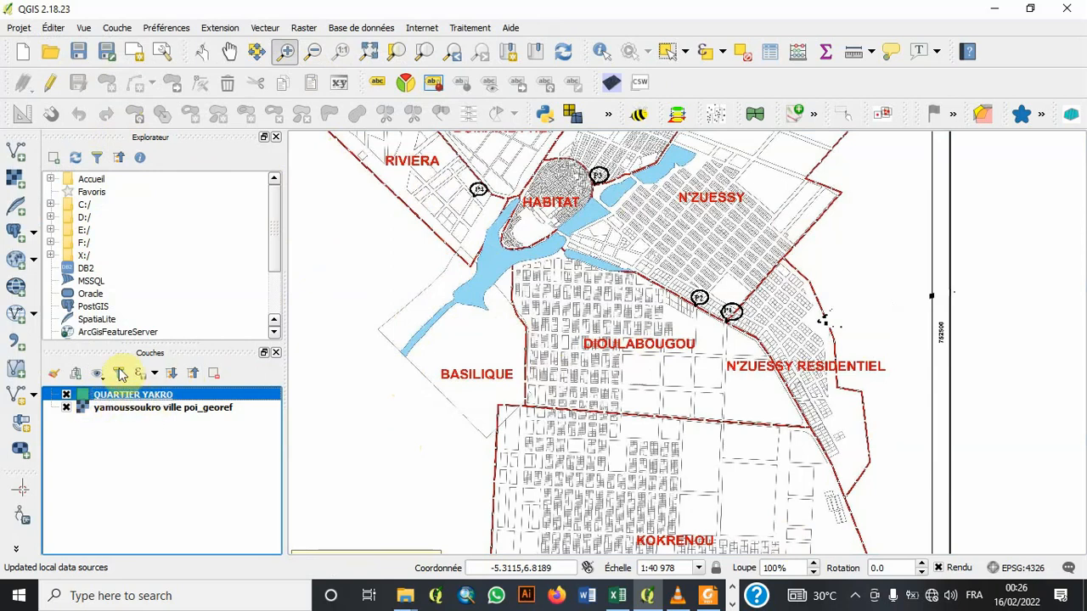
click(53, 85)
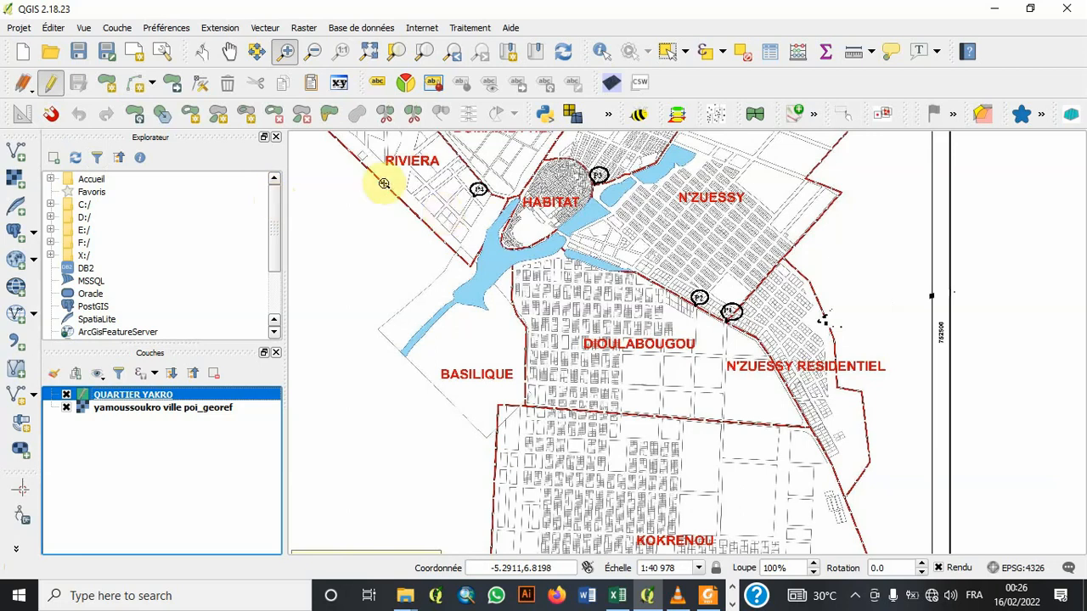
click(106, 86)
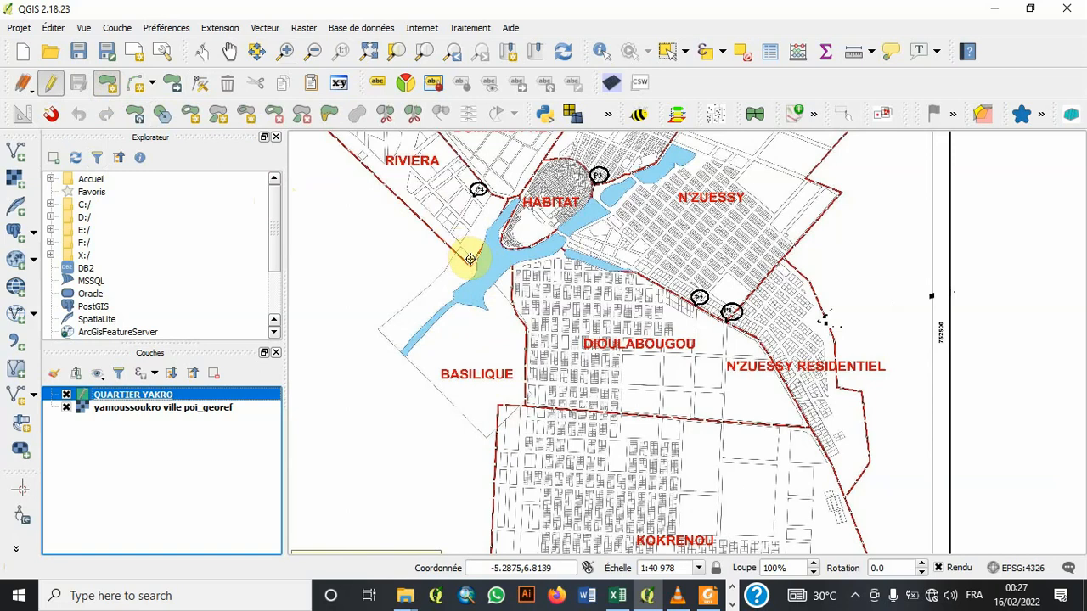
click(442, 229)
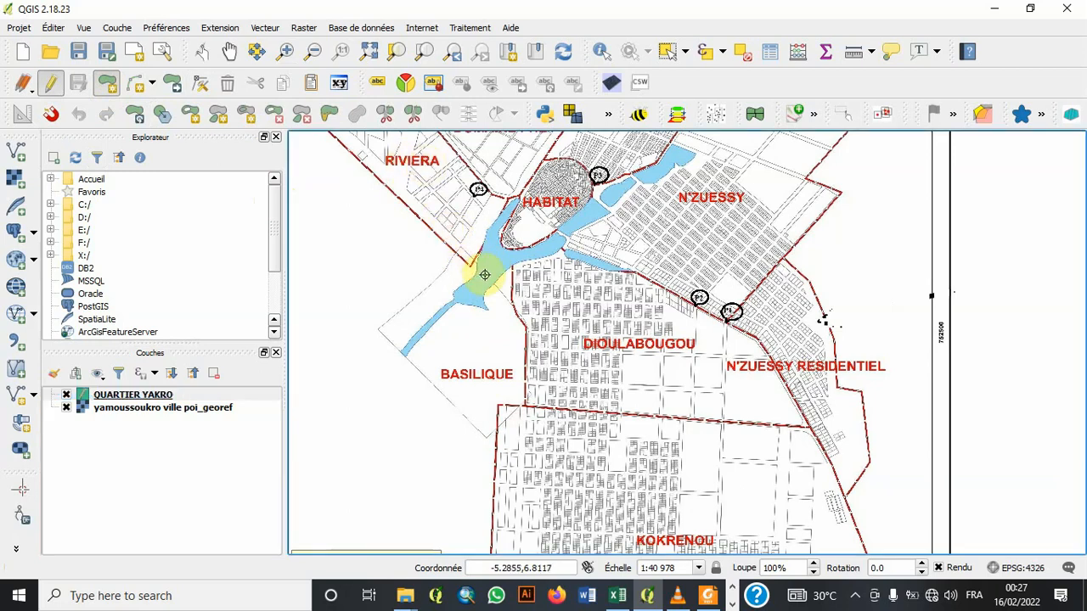
click(432, 291)
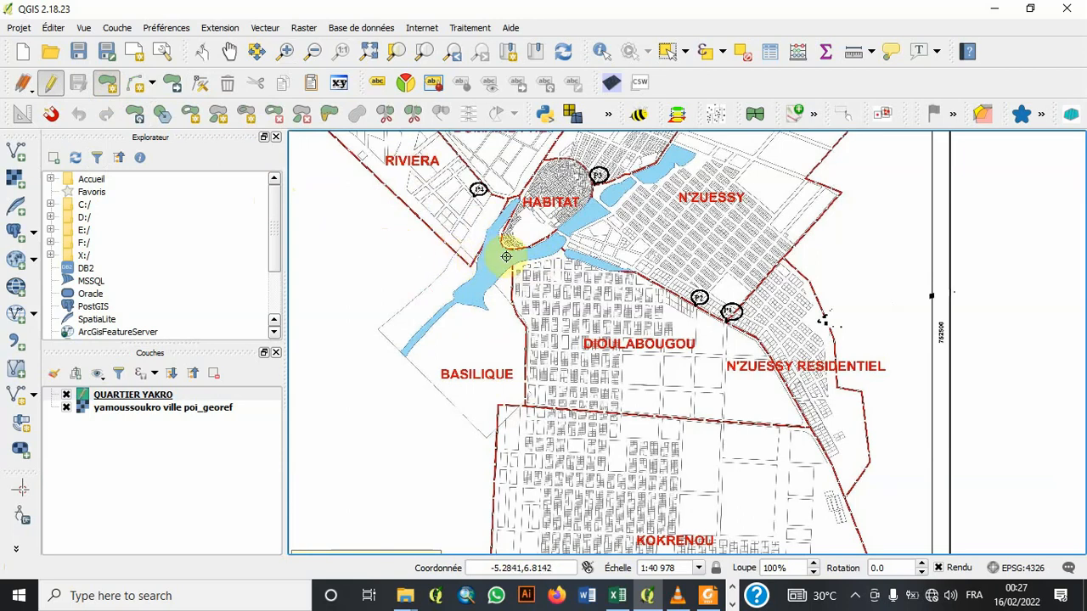
- Start the city outline at MOROFE's northwest corner and trace its northern and eastern boundary to the junction with DOMAINE FHB
key(Up)
key(Up)
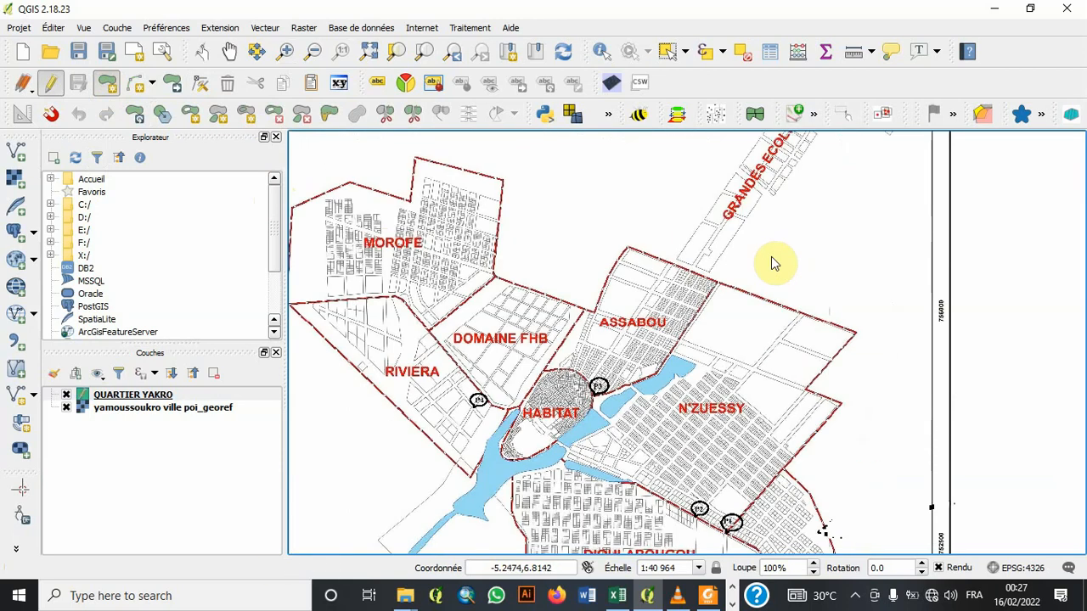
key(Left)
key(Up)
key(Down)
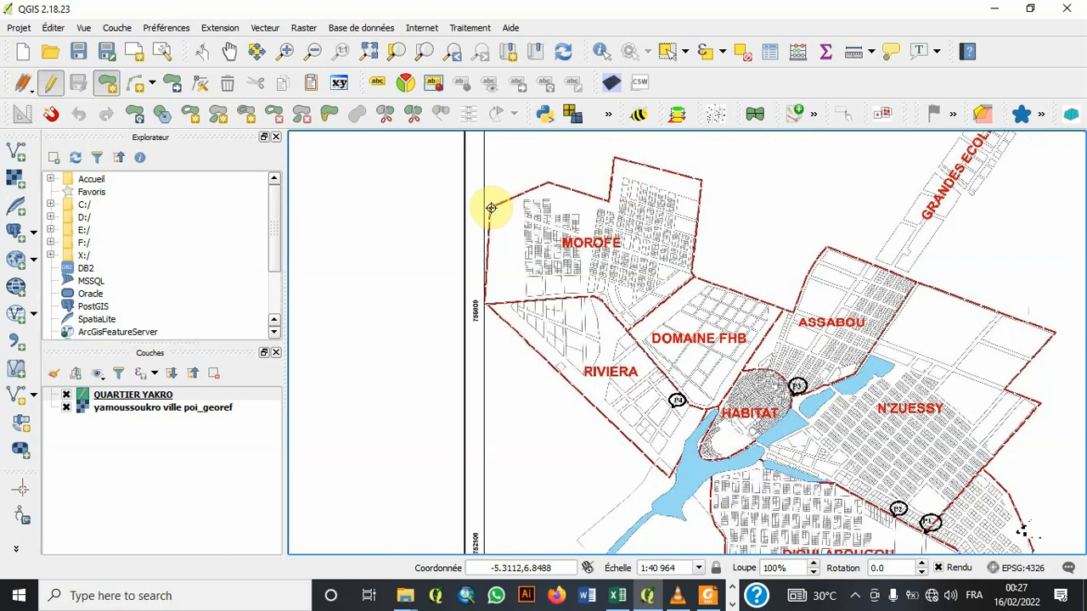
click(549, 182)
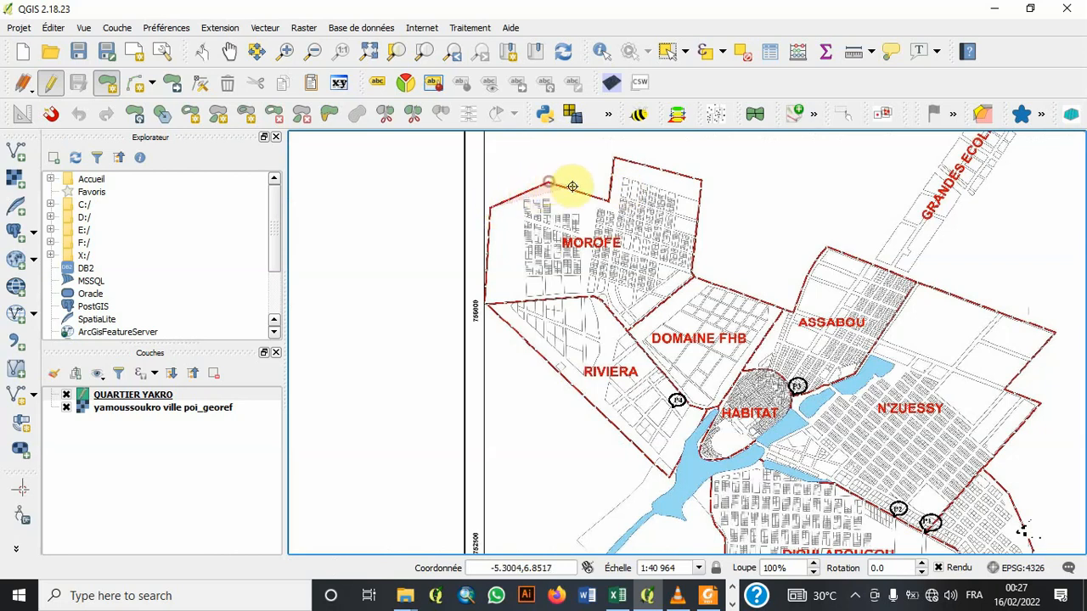
click(606, 202)
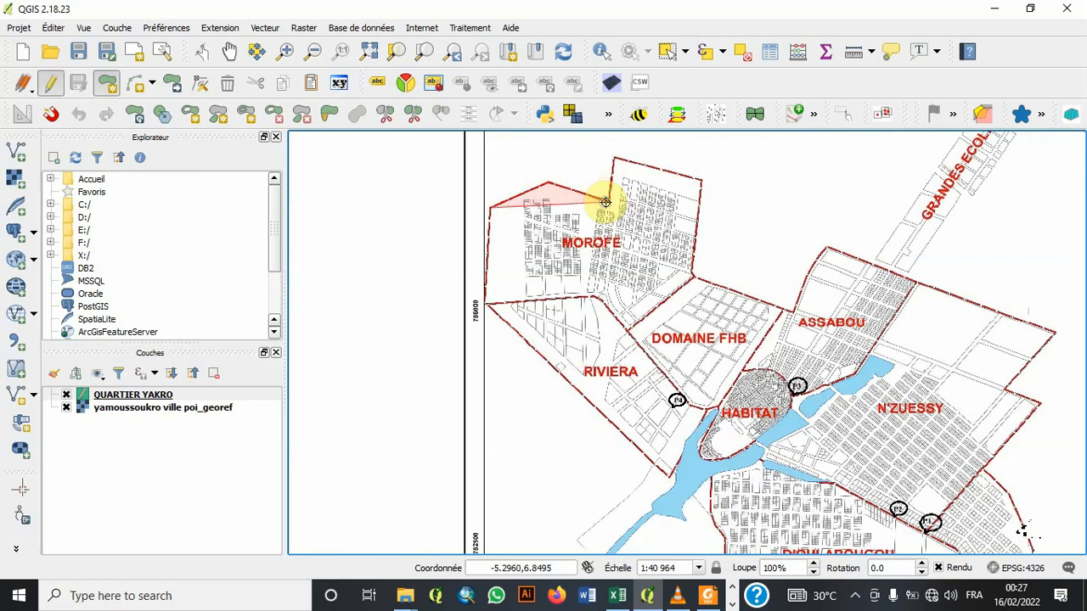
click(612, 158)
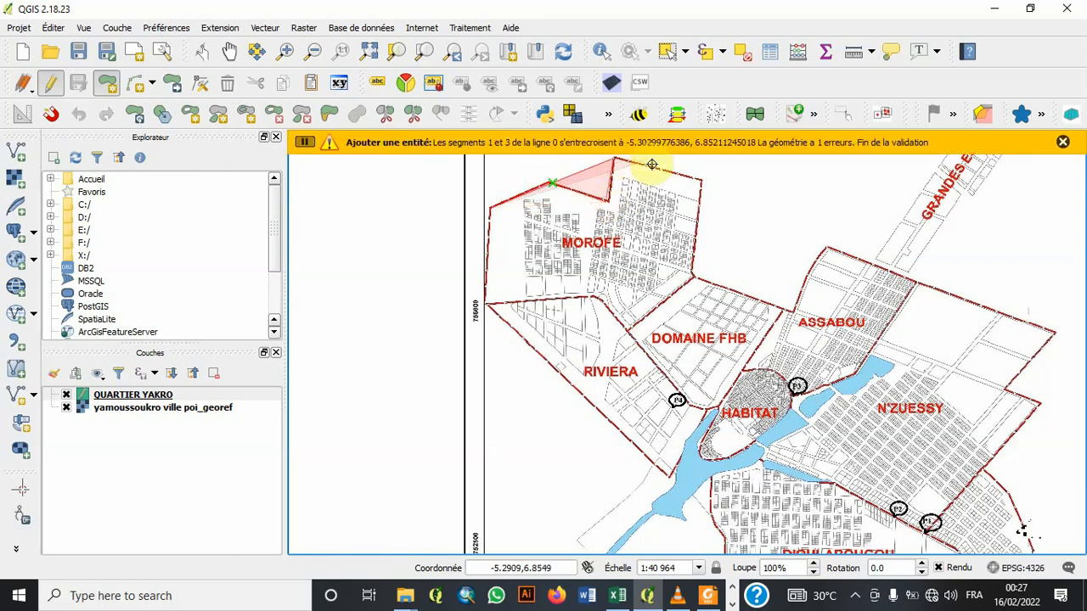
click(700, 180)
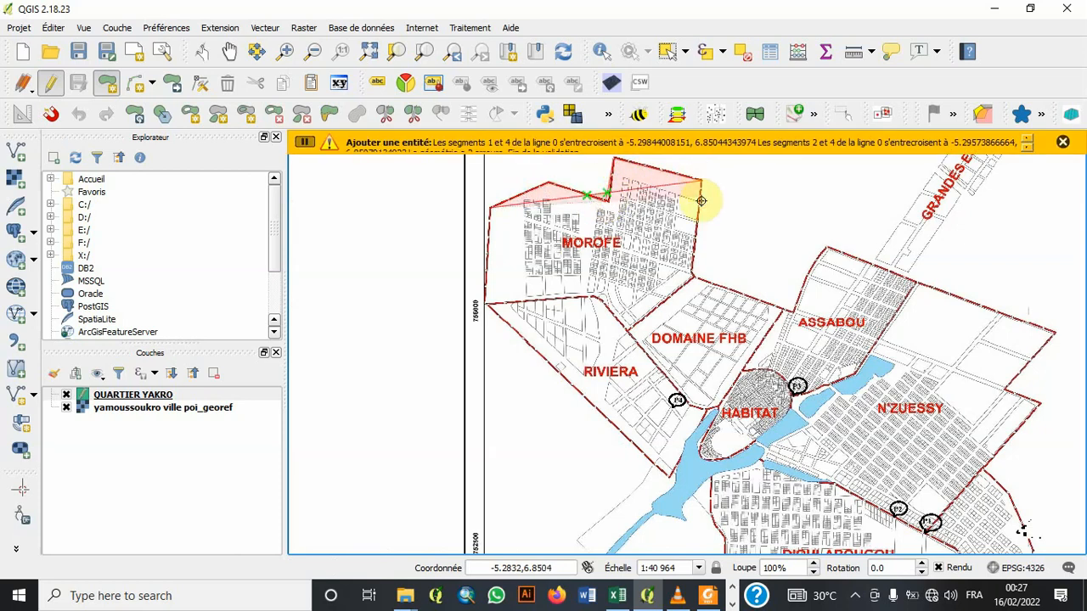
click(692, 274)
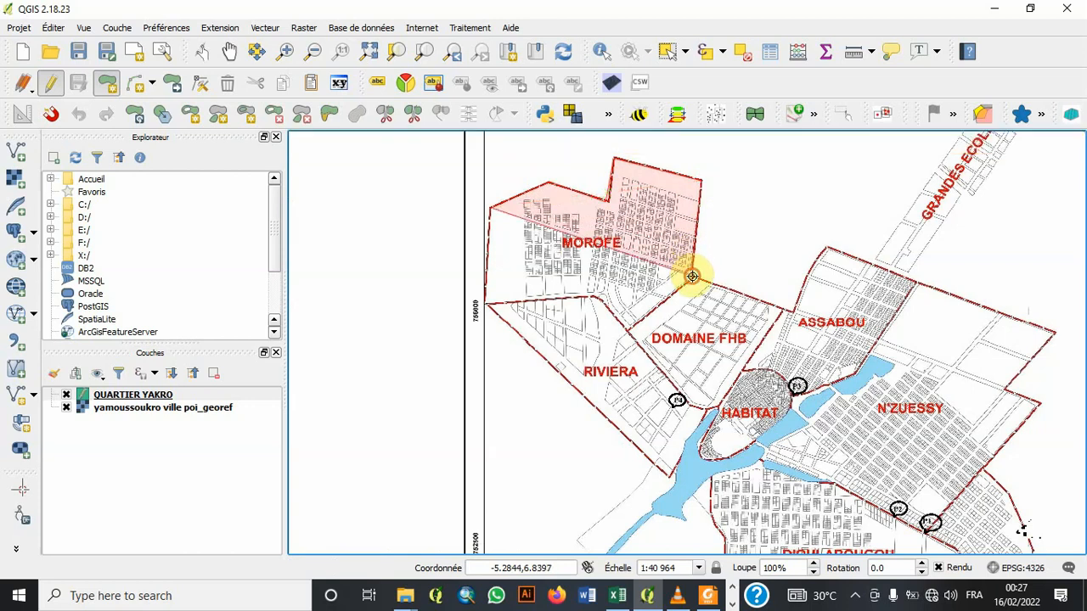
- Continue the polygon along DOMAINE FHB's northern boundary and up ASSABOU's western edge to its northwest corner
click(791, 313)
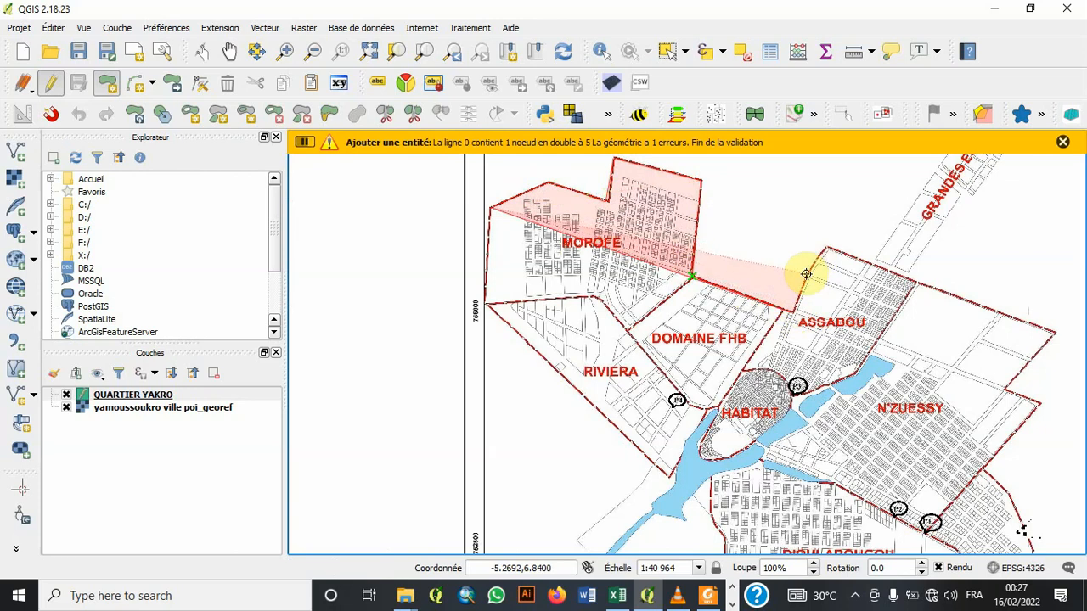
click(806, 274)
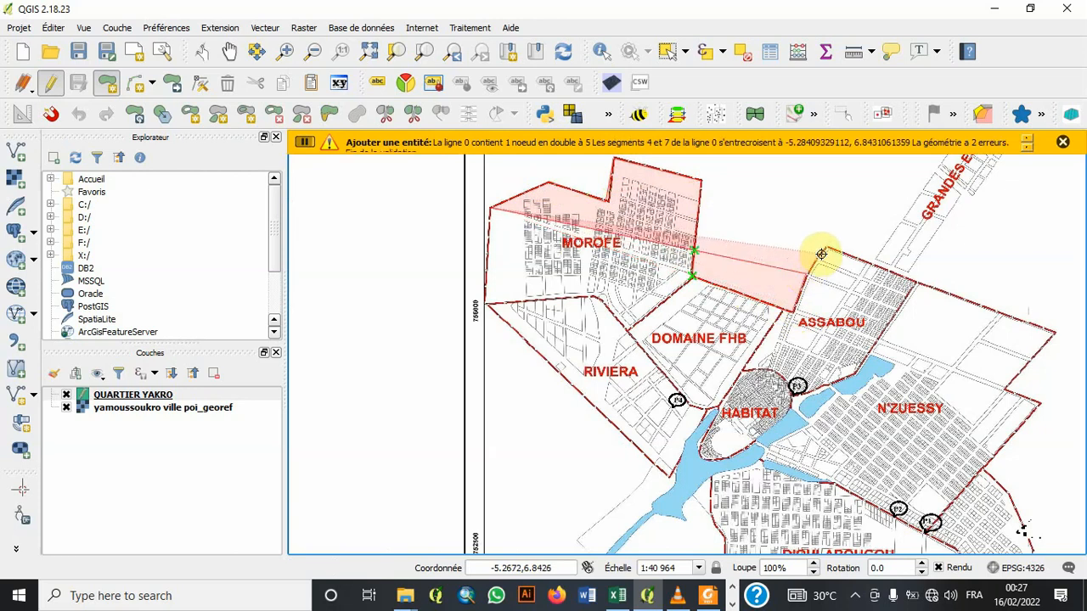
click(821, 254)
click(825, 249)
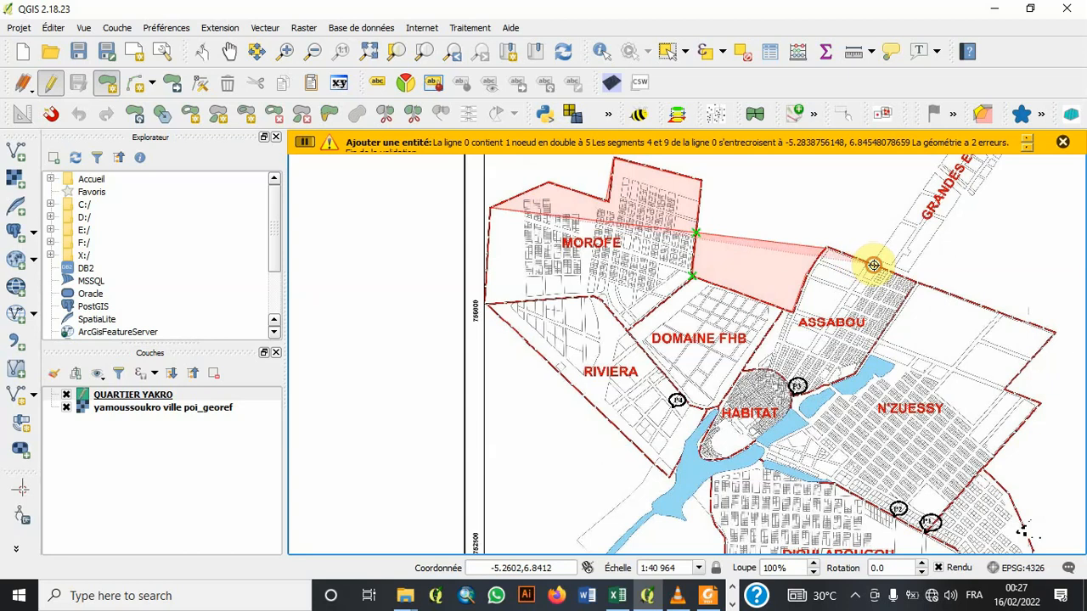
- Trace the polygon from ASSABOU's northern edge around the GRANDES ECOLES district and back down to that edge
click(873, 266)
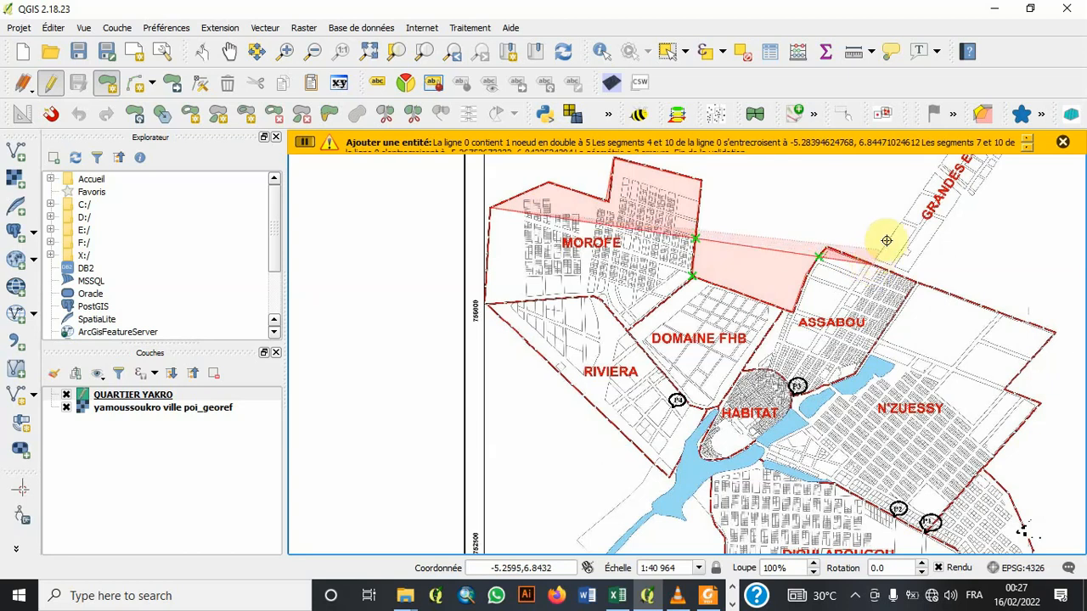
click(928, 181)
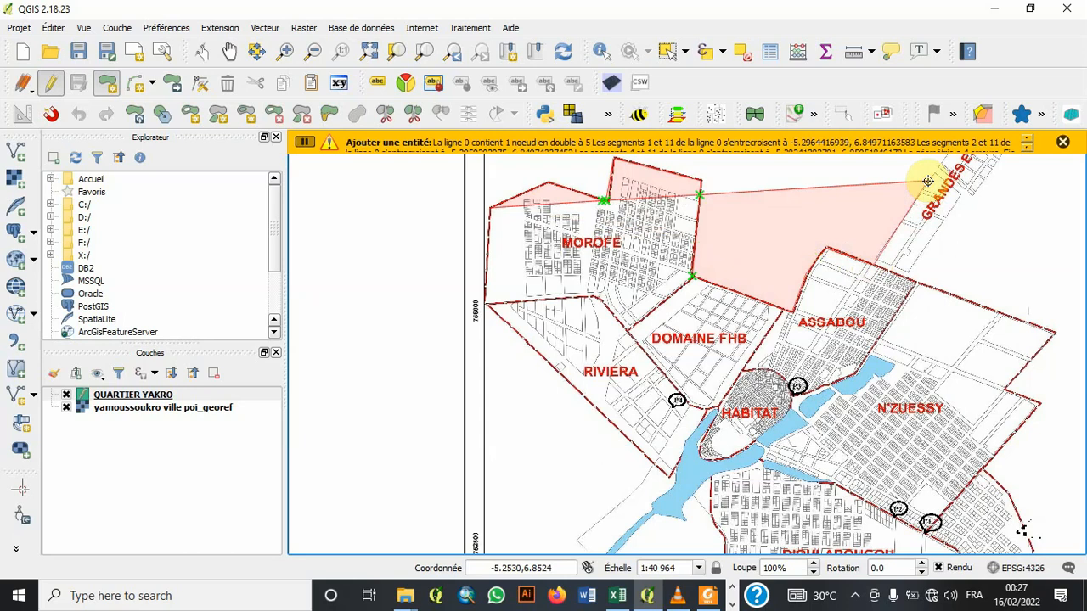
key(Up)
key(Up)
key(Right)
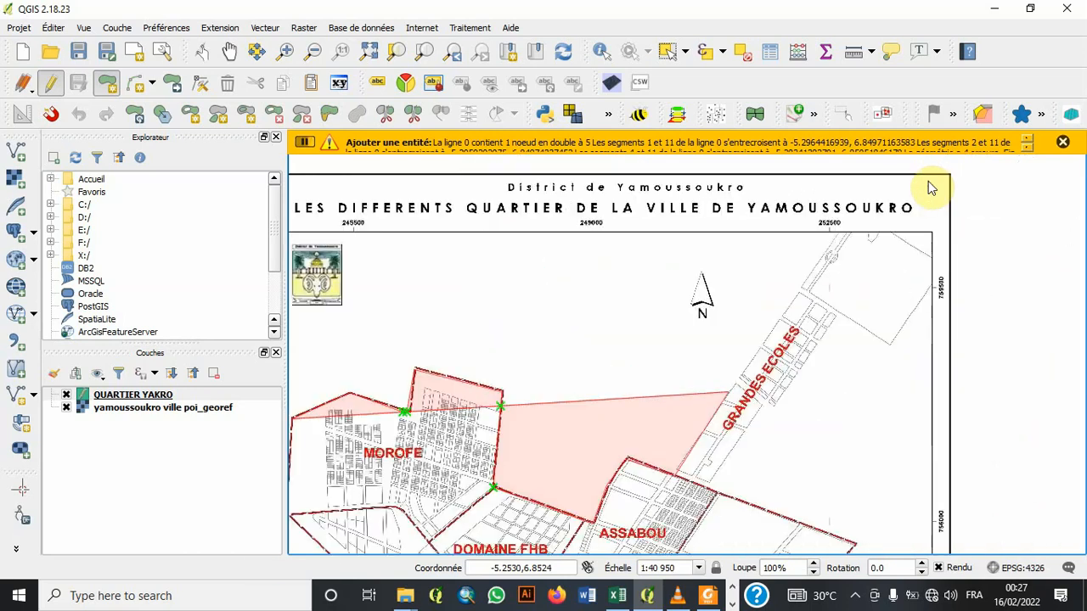
click(799, 293)
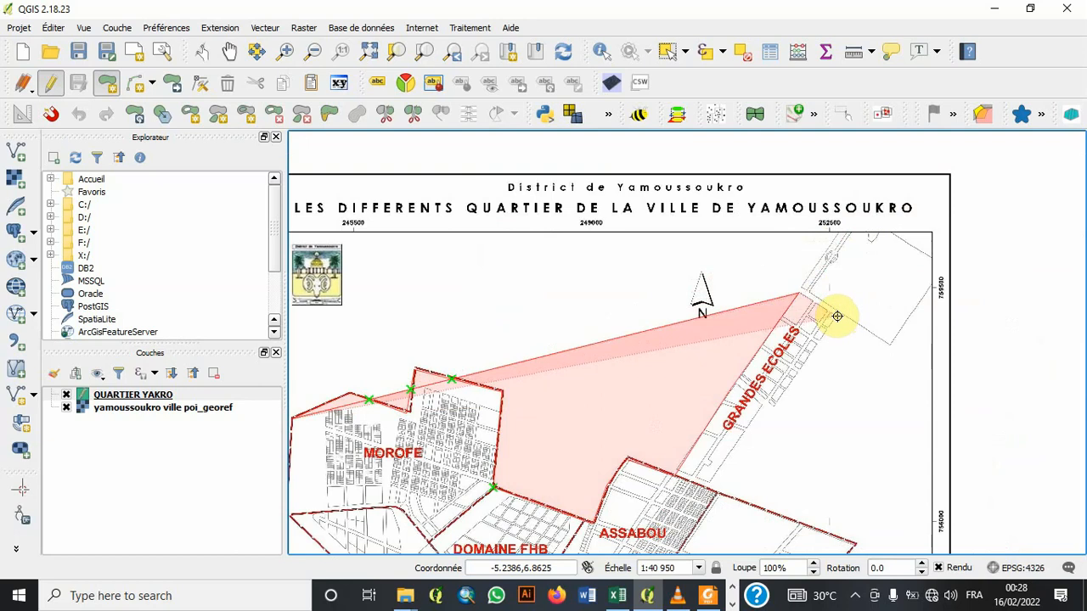
click(837, 315)
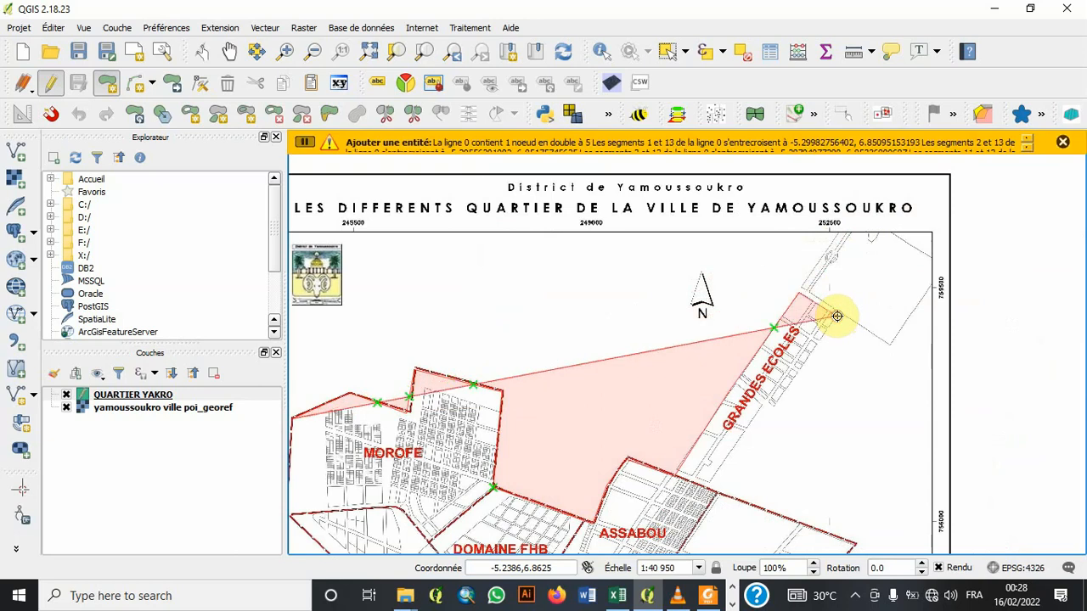
click(789, 386)
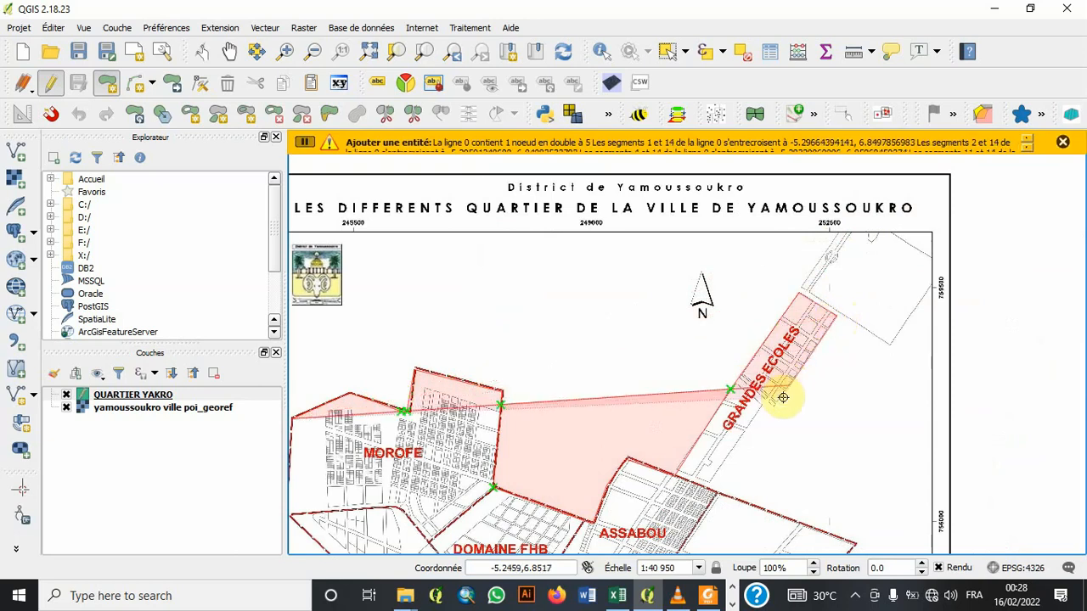
click(773, 408)
click(761, 398)
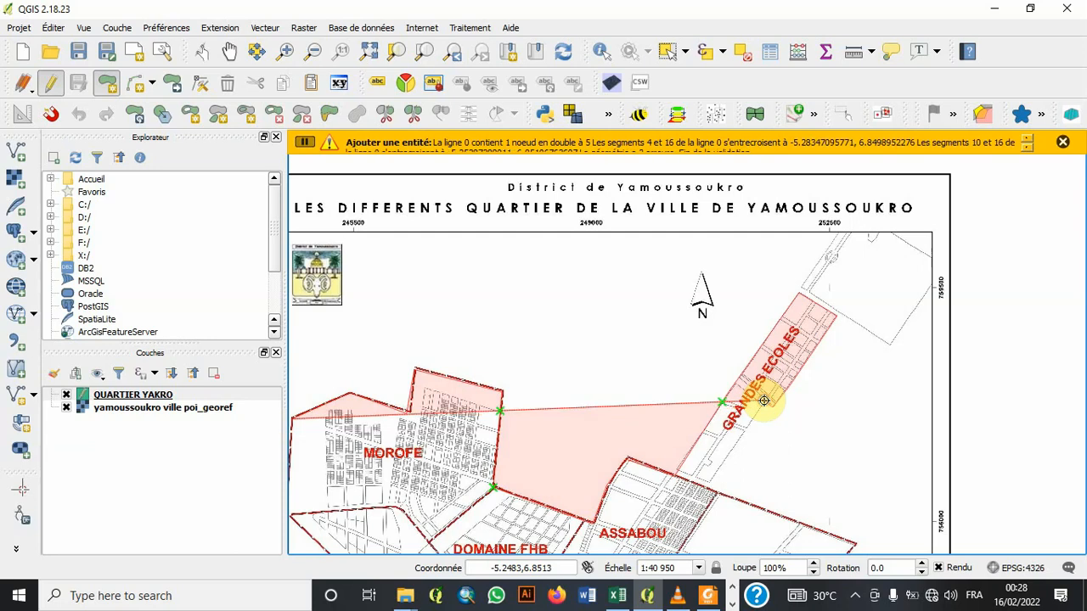
click(709, 485)
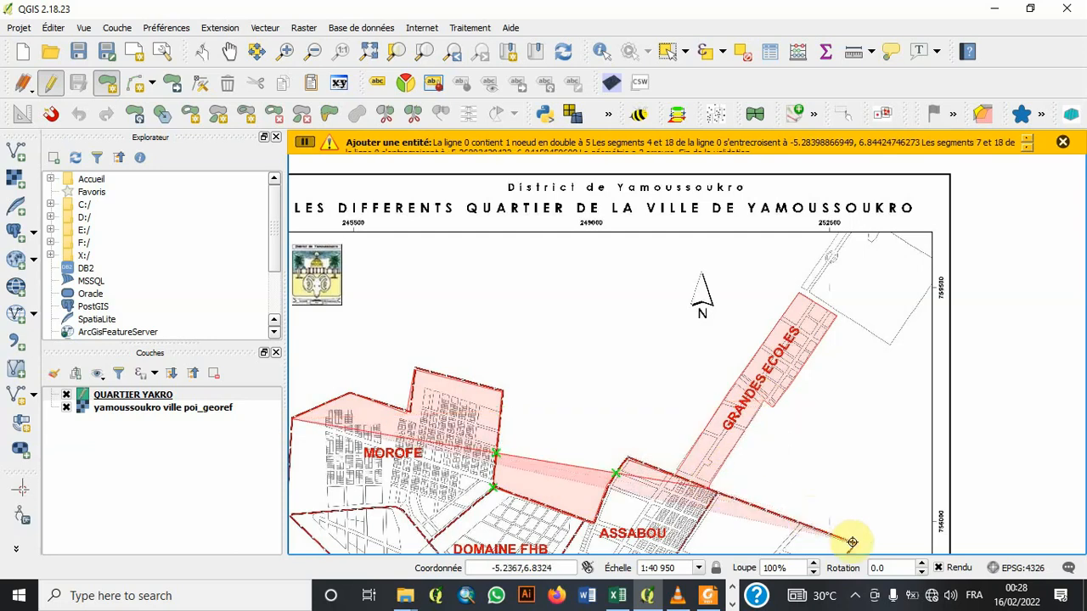
- Continue the polygon to the northeast corner east of ASSABOU and down N'ZUESSY's stepped eastern edge to the junction with N'ZUESSY RESIDENTIEL
click(854, 544)
key(Down)
key(Down)
key(Down)
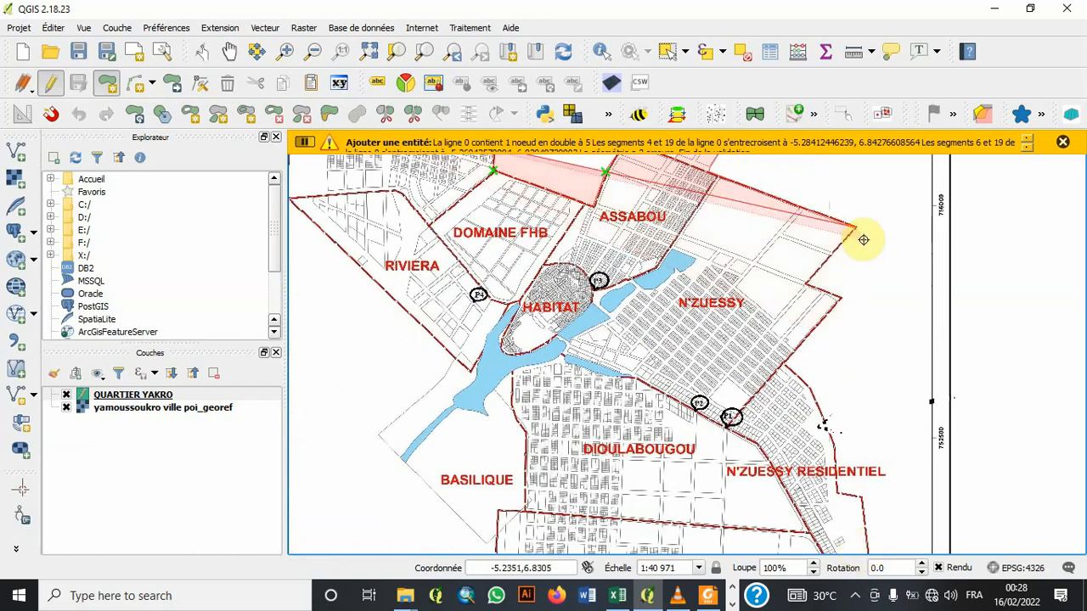
click(804, 285)
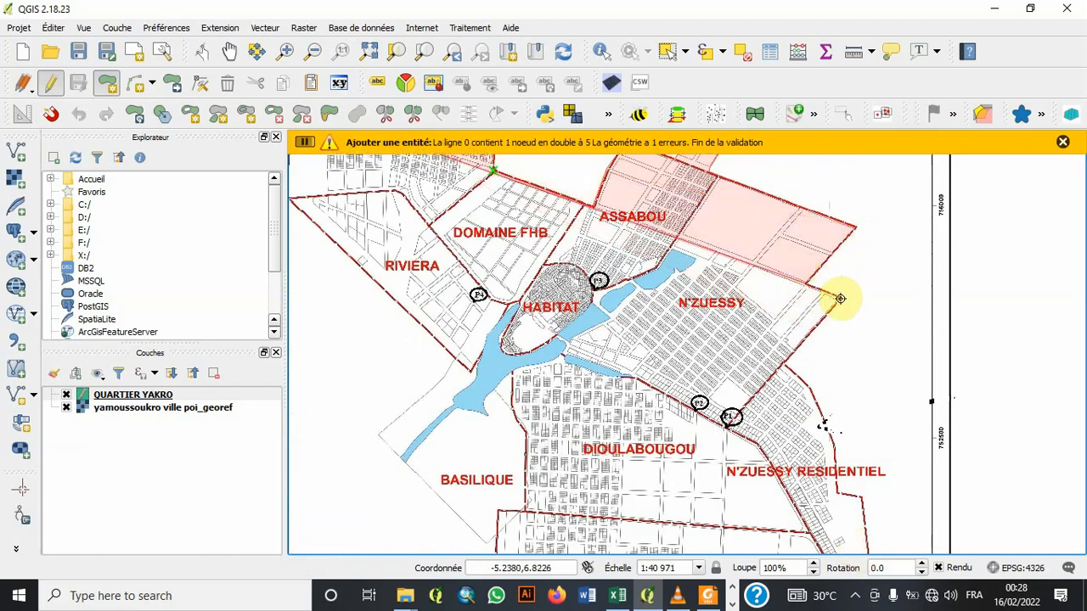
click(840, 298)
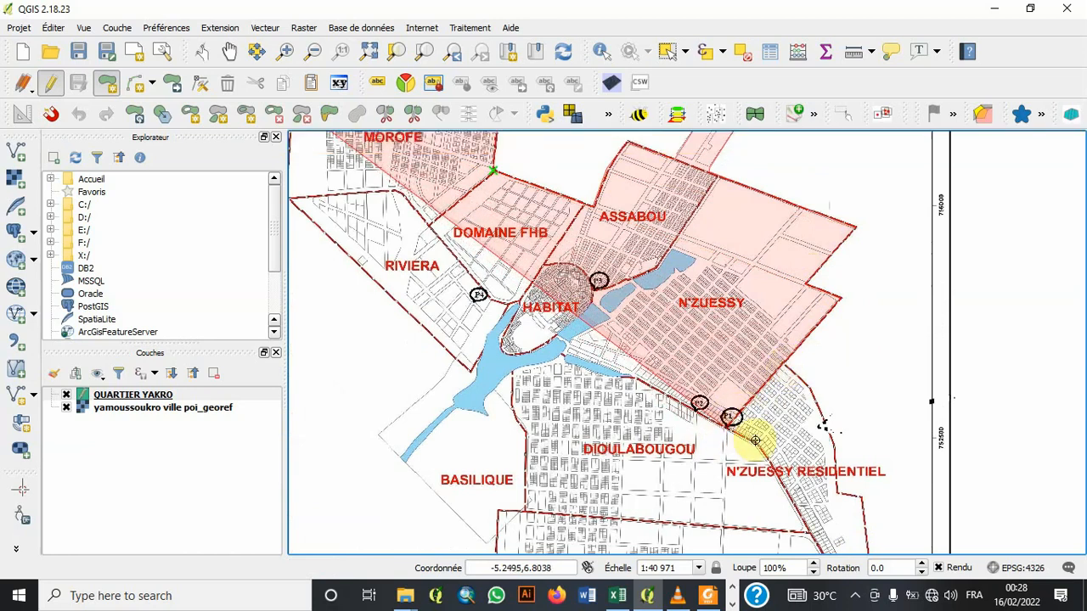
click(754, 441)
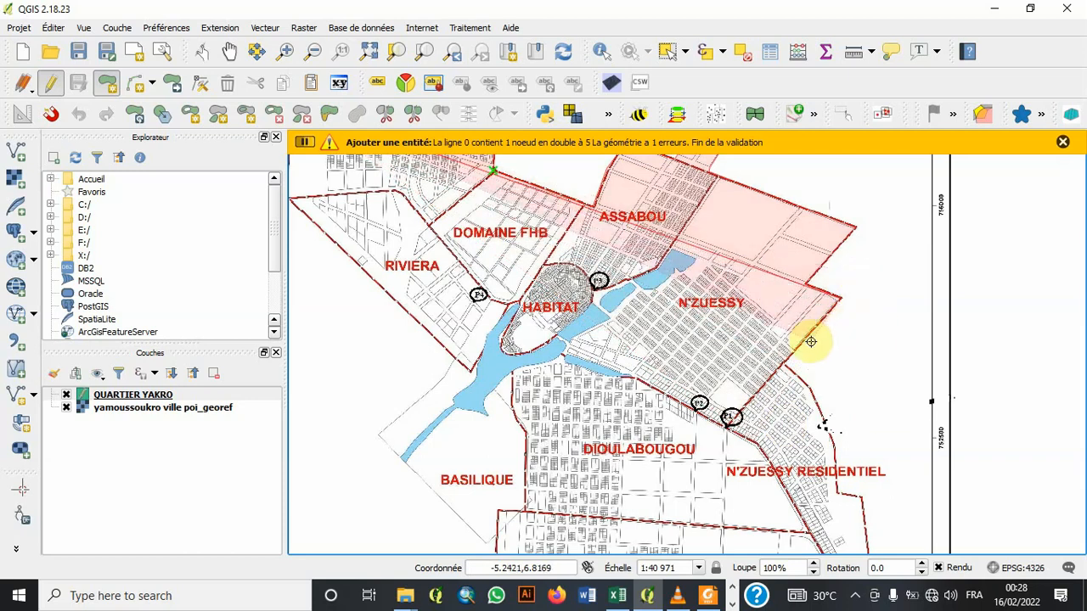
click(787, 362)
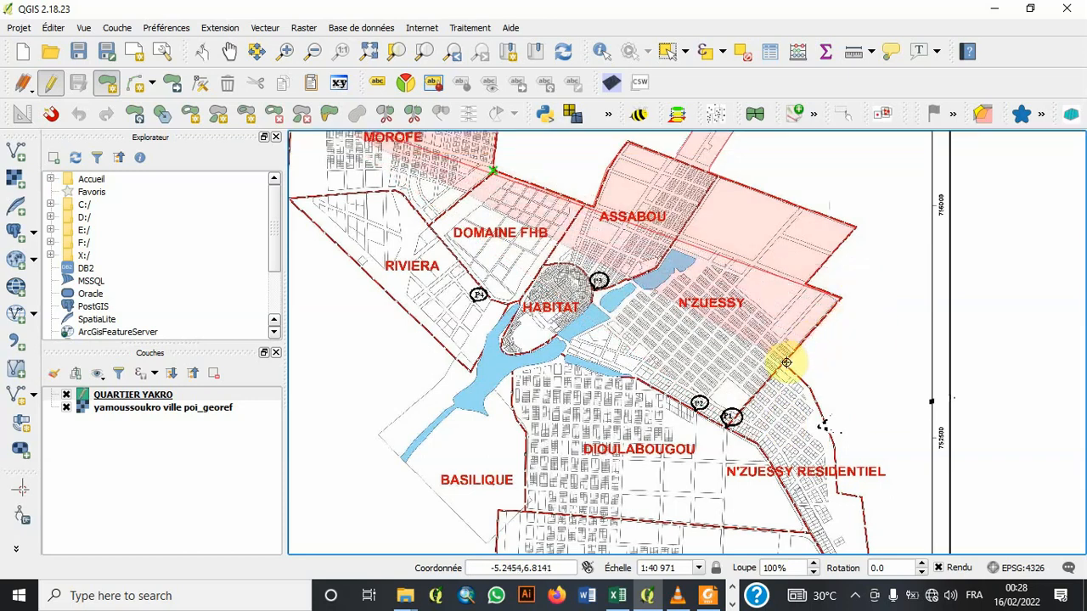
- Trace the polygon along N'ZUESSY RESIDENTIEL's curved eastern boundary down to its southern tip beside KOKRENOU
click(814, 400)
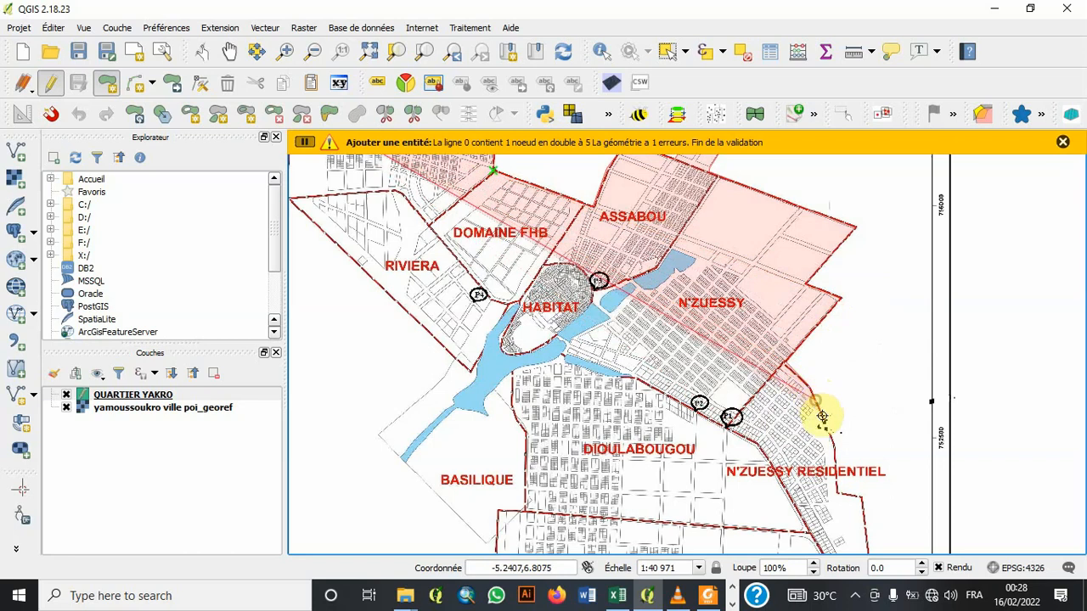
click(823, 424)
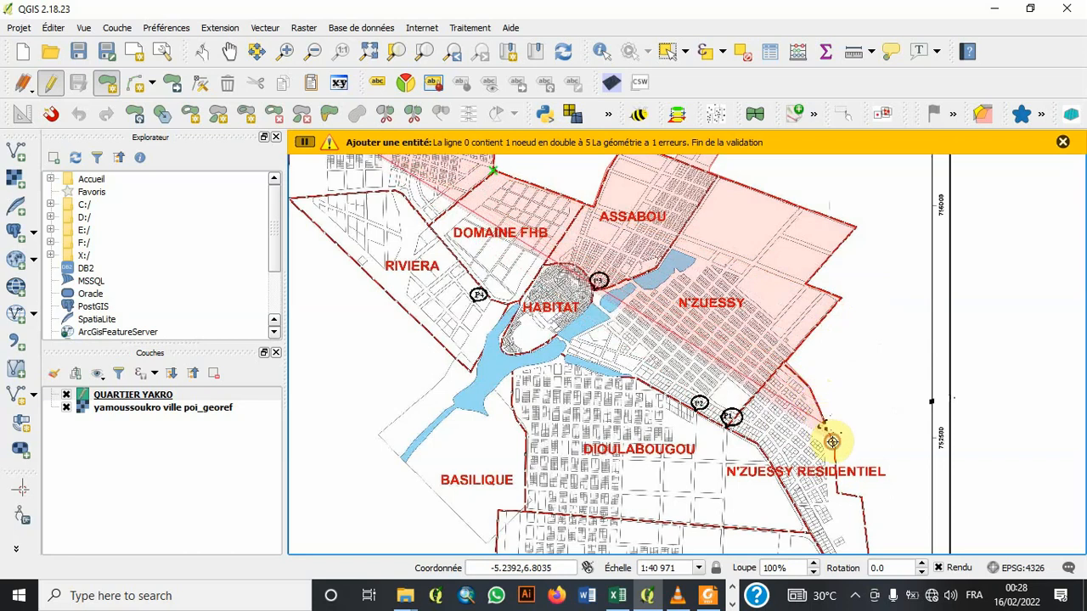
click(832, 442)
click(834, 455)
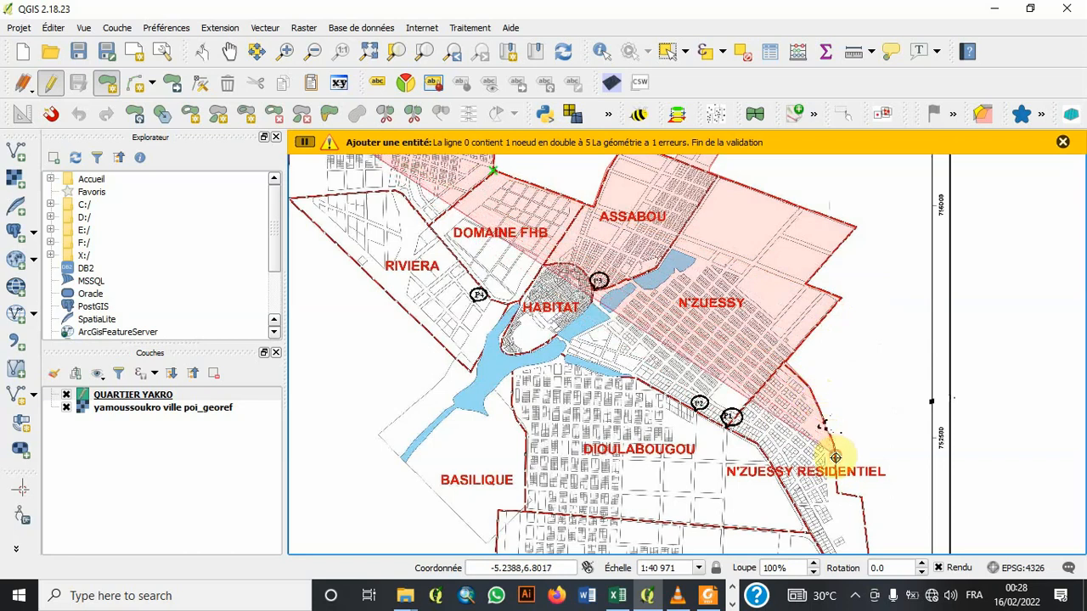
click(861, 496)
key(Down)
key(Down)
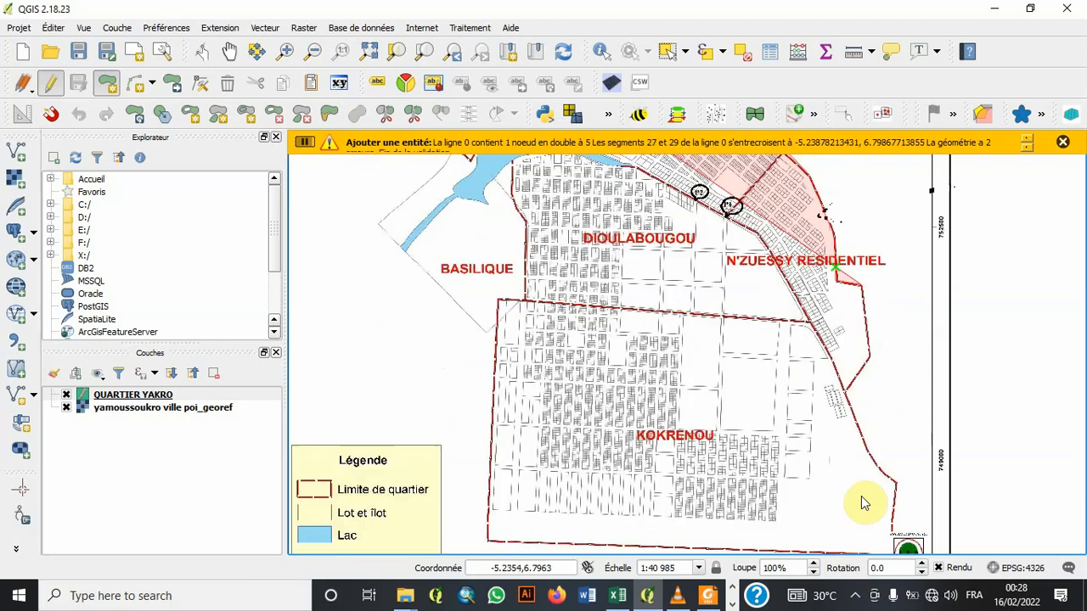
click(870, 361)
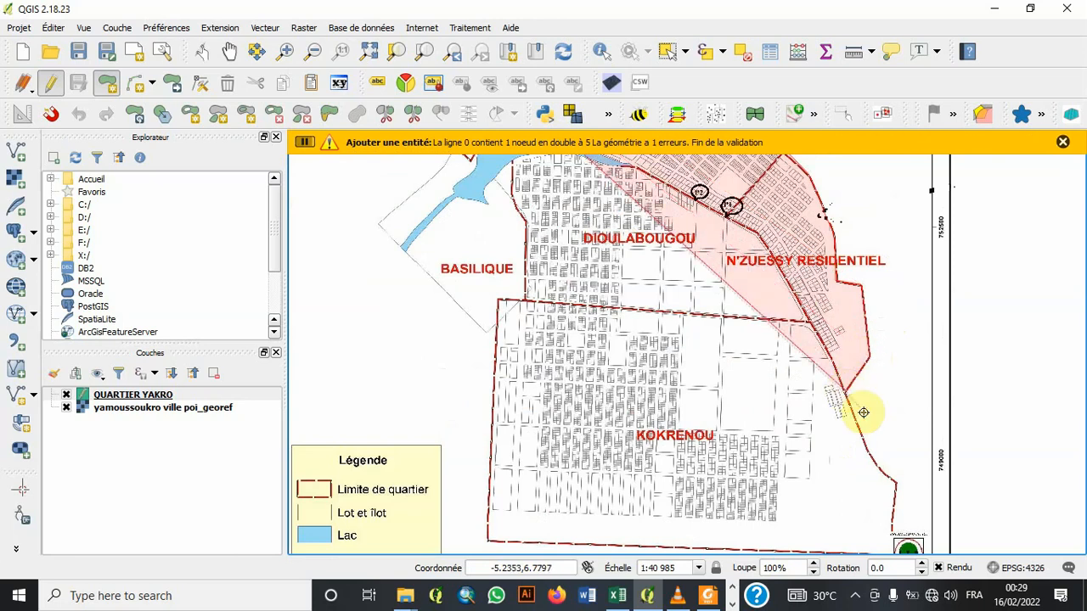
- Continue the polygon down KOKRENOU's eastern boundary to its southeast corner beside the round emblem
click(889, 479)
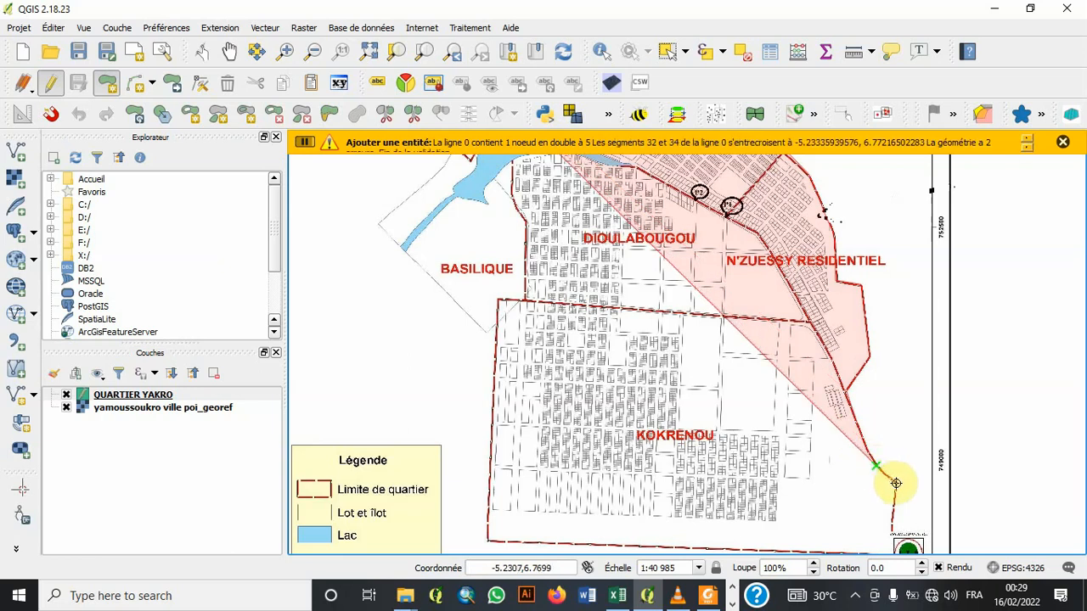
click(896, 483)
key(Down)
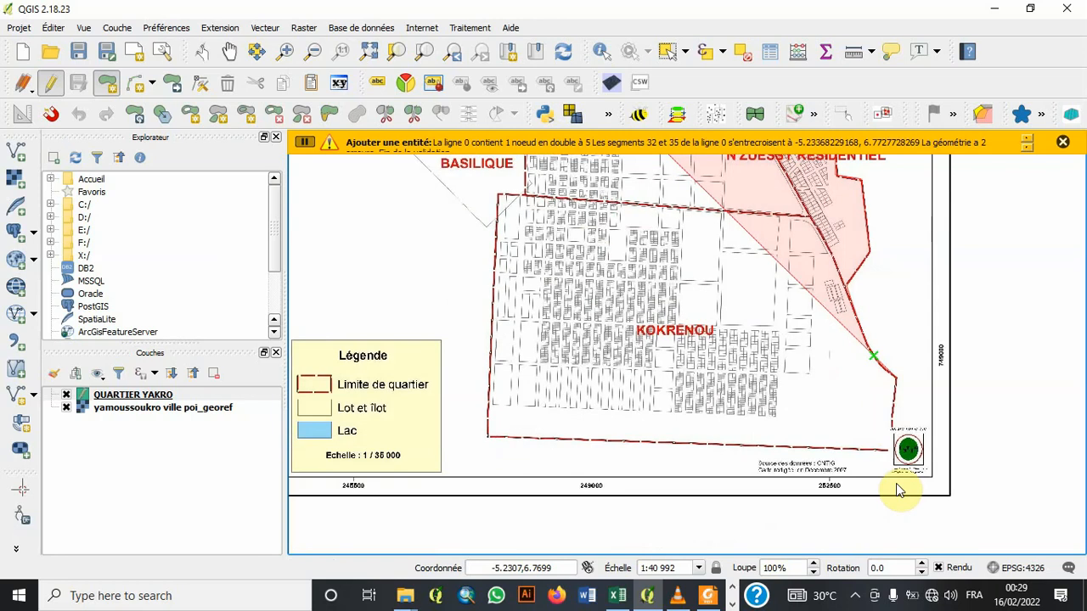
click(892, 412)
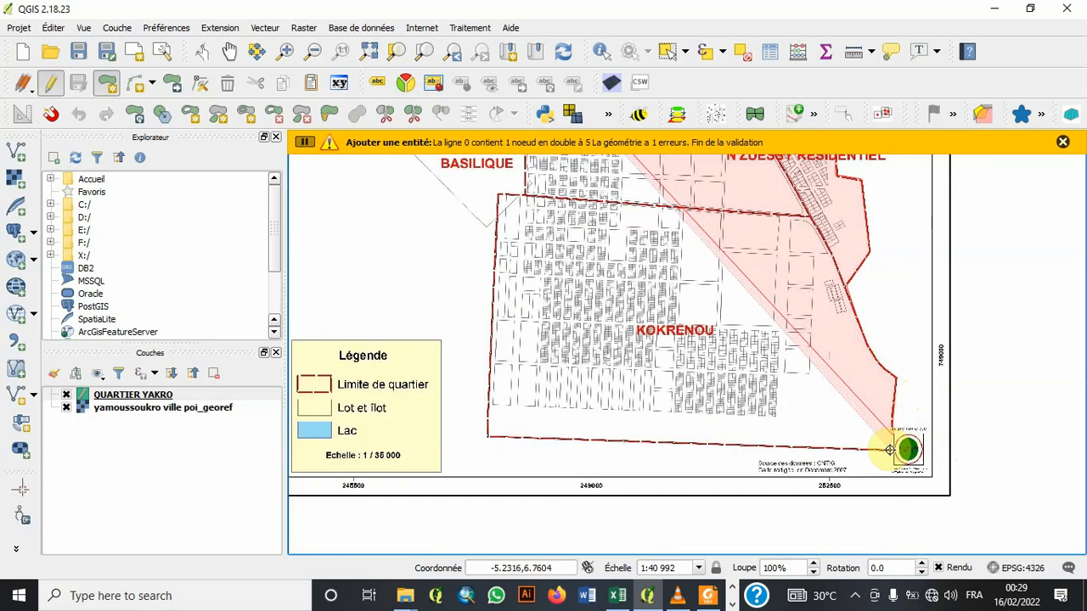
click(890, 451)
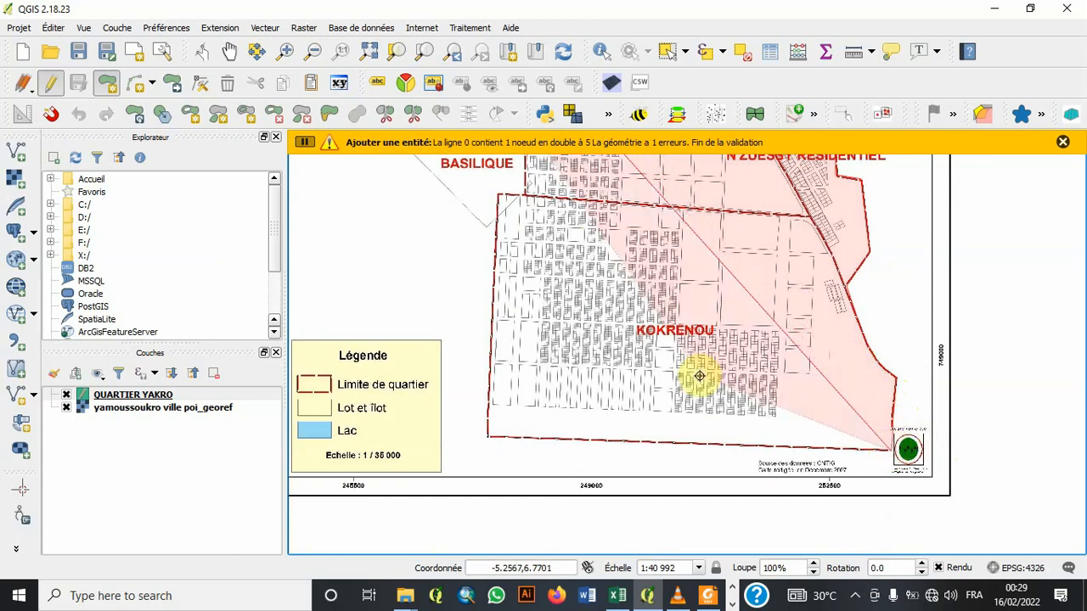
- Trace KOKRENOU's southern and western edges and carry the polygon to BASILIQUE's southern corner
click(586, 436)
click(485, 436)
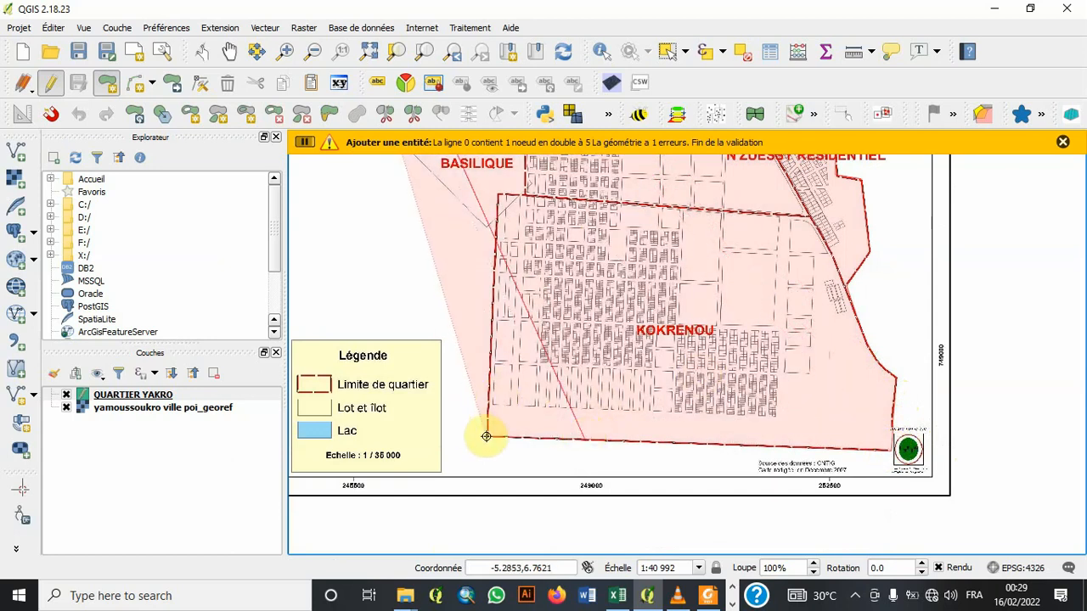
click(498, 235)
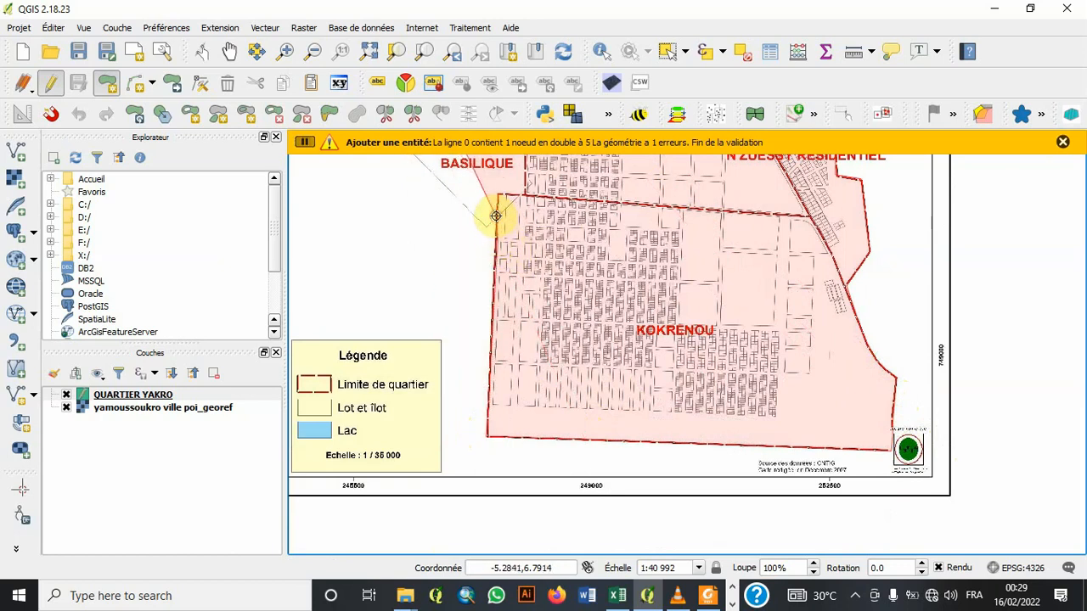
click(484, 226)
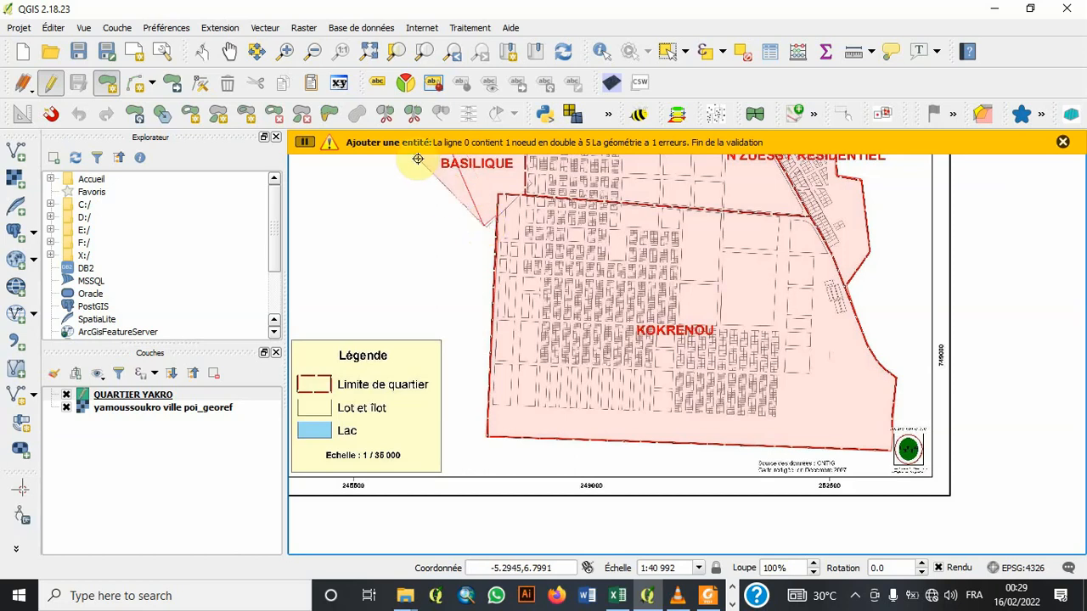
- Trace the polygon around BASILIQUE's western side and up RIVIERA's southwestern boundary to the western corner where it meets MOROFE
key(Up)
key(Up)
key(Up)
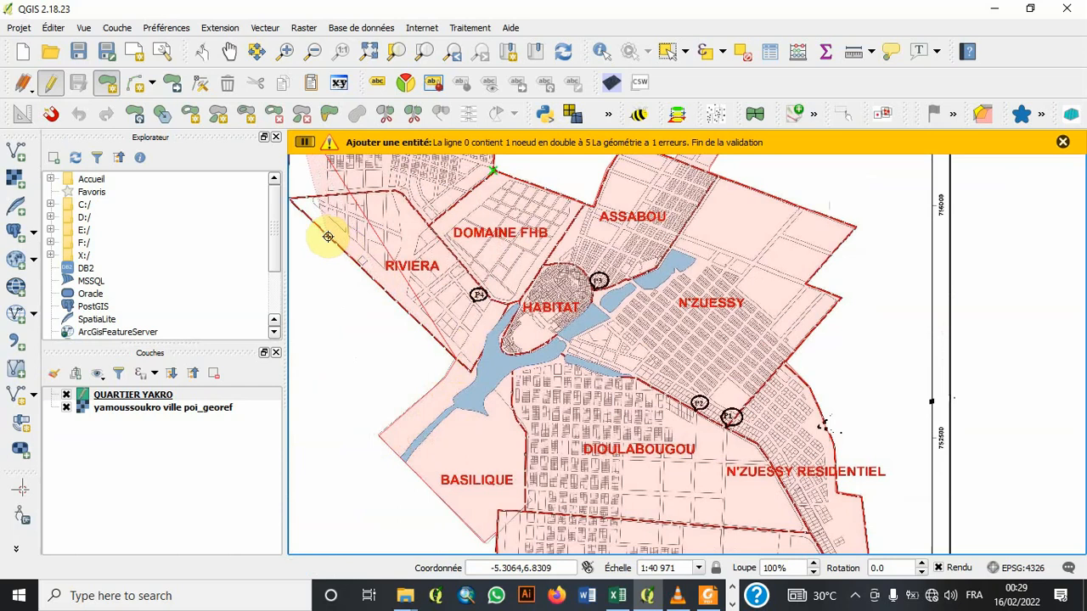
key(Up)
key(Left)
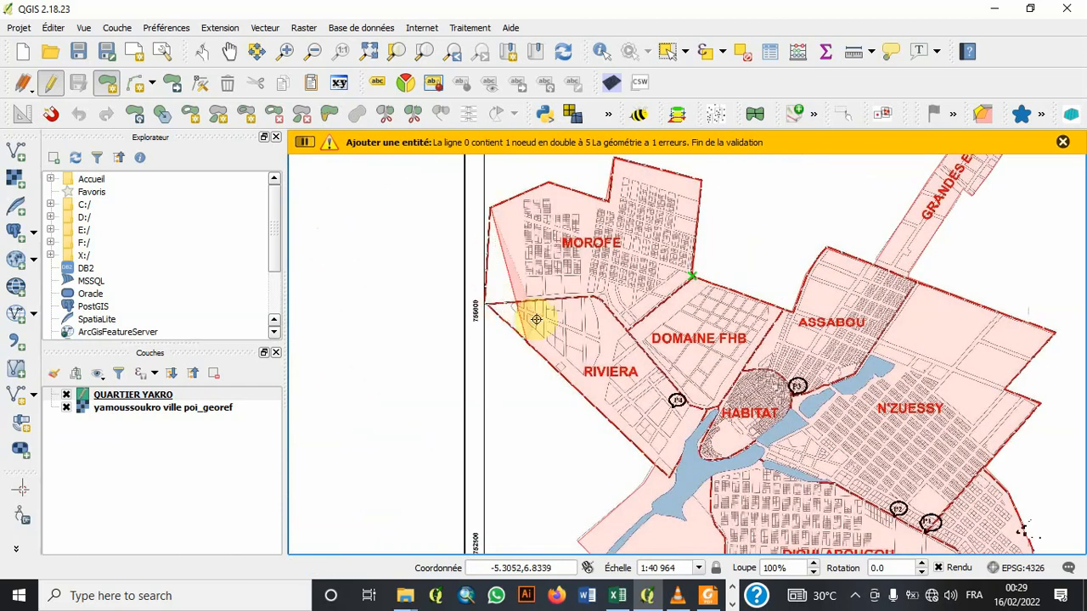
click(488, 302)
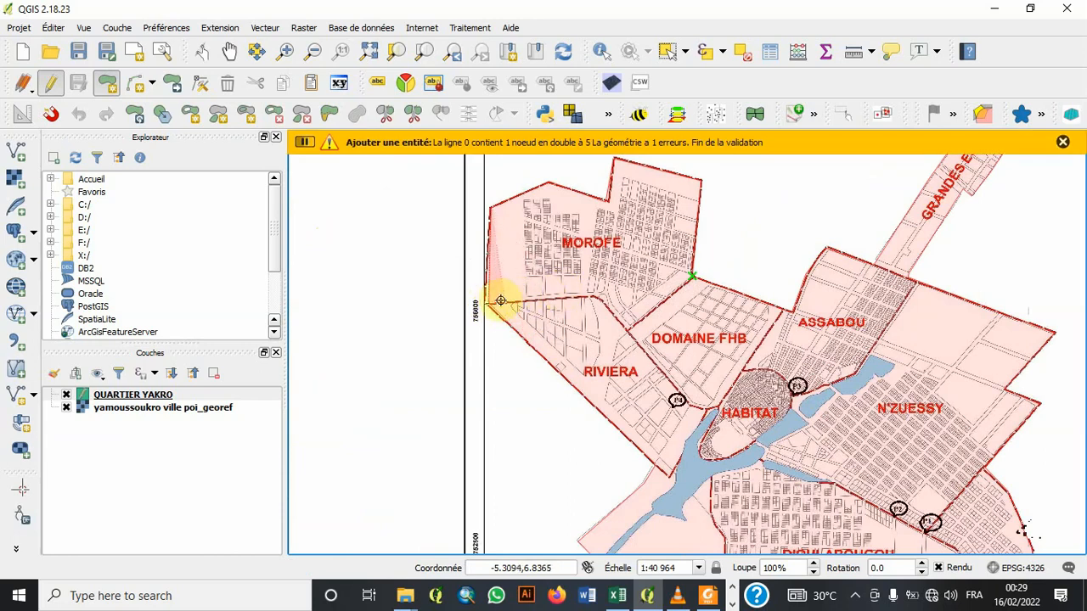
click(482, 302)
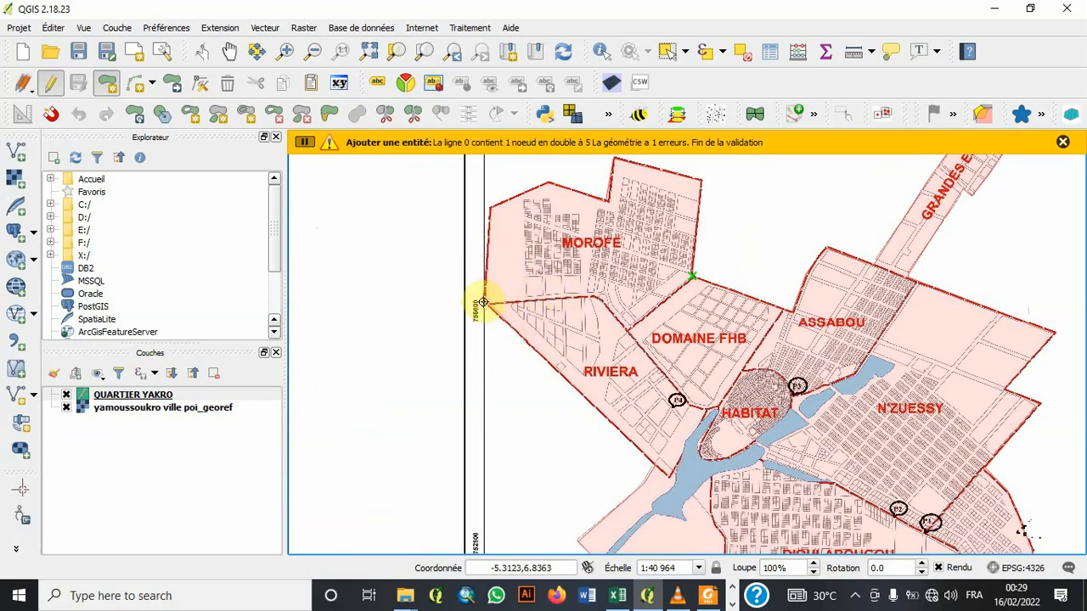
- Finish the city outline polygon with id 1, then stop editing and save the QUARTIER YAKRO layer's changes
right_click(482, 303)
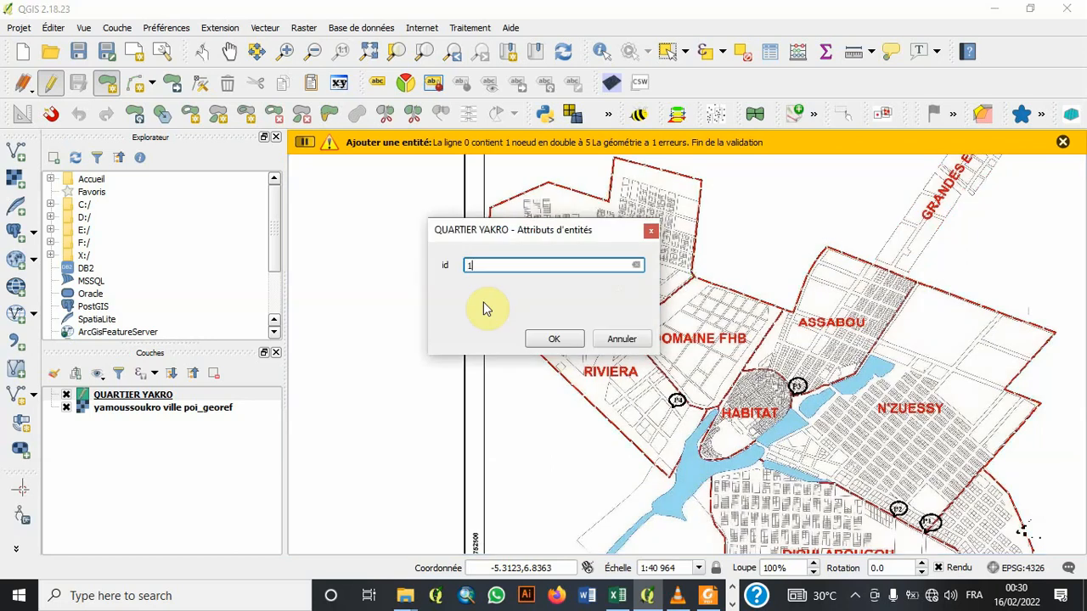
click(554, 339)
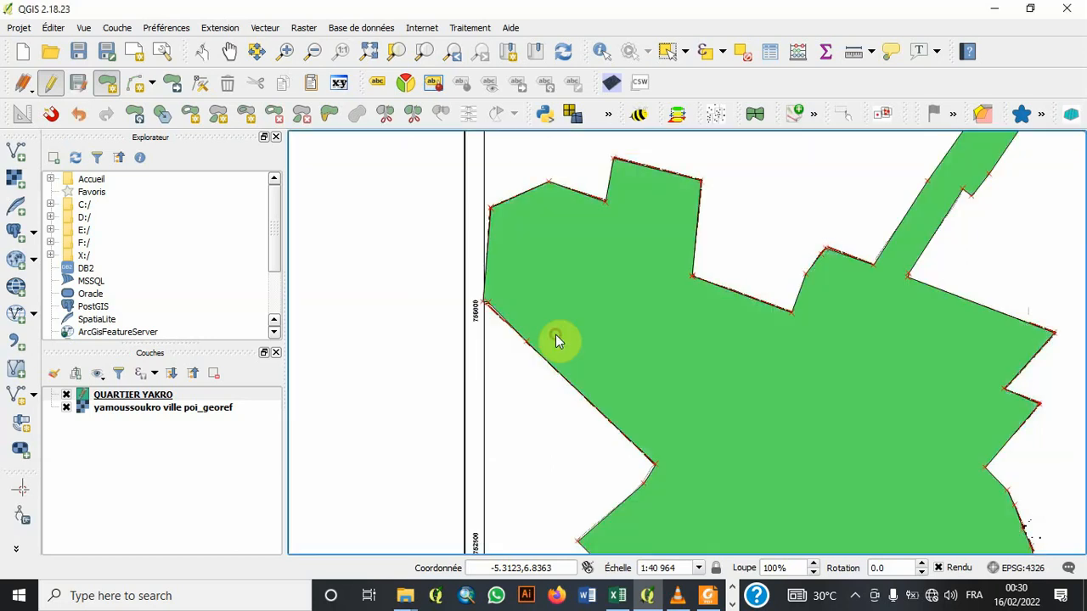
click(371, 52)
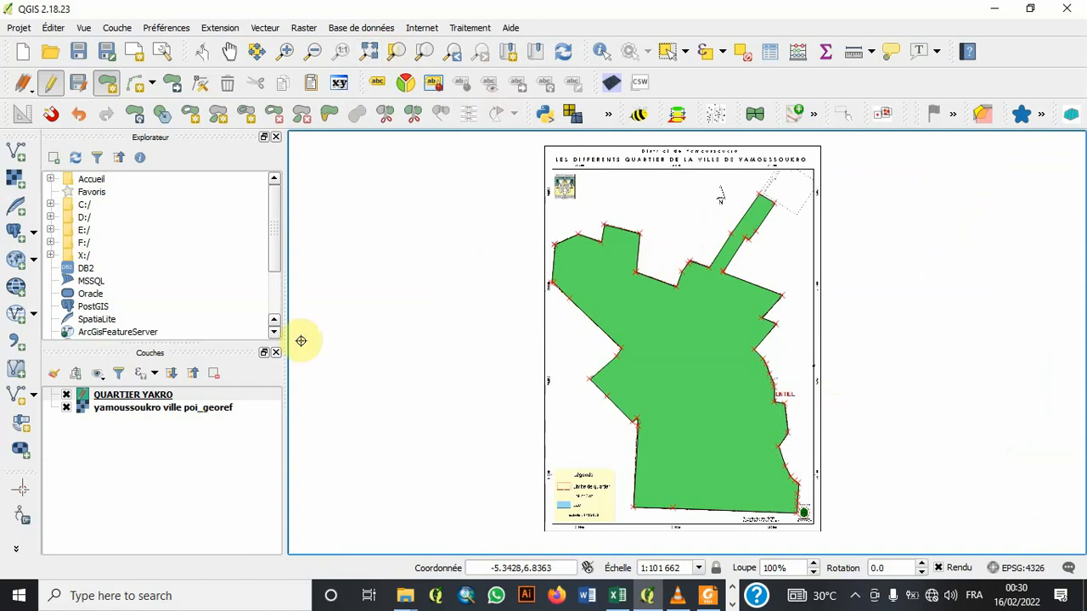
click(50, 83)
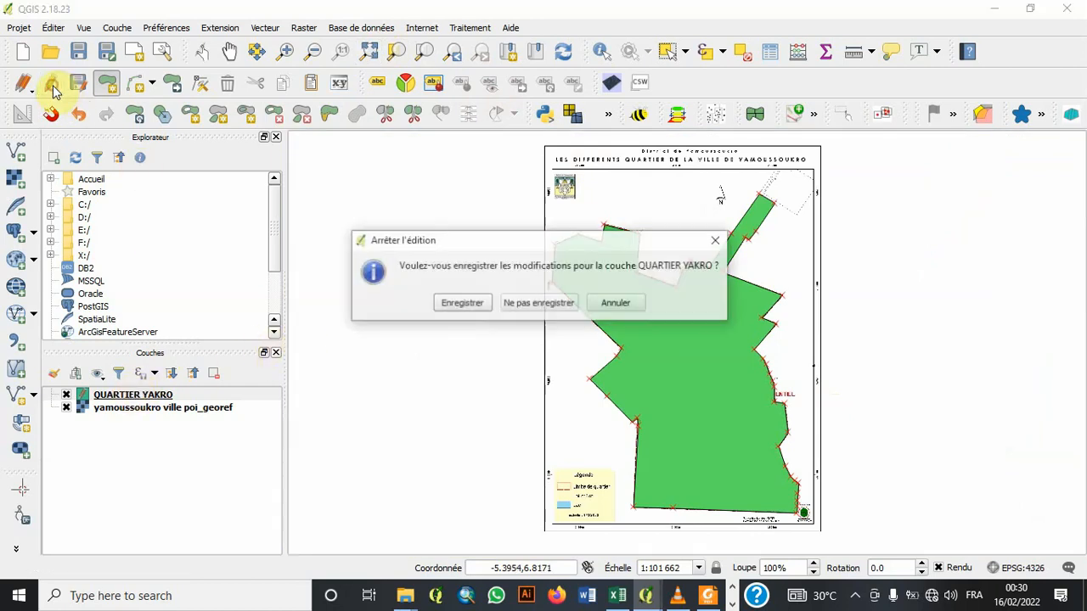
click(463, 304)
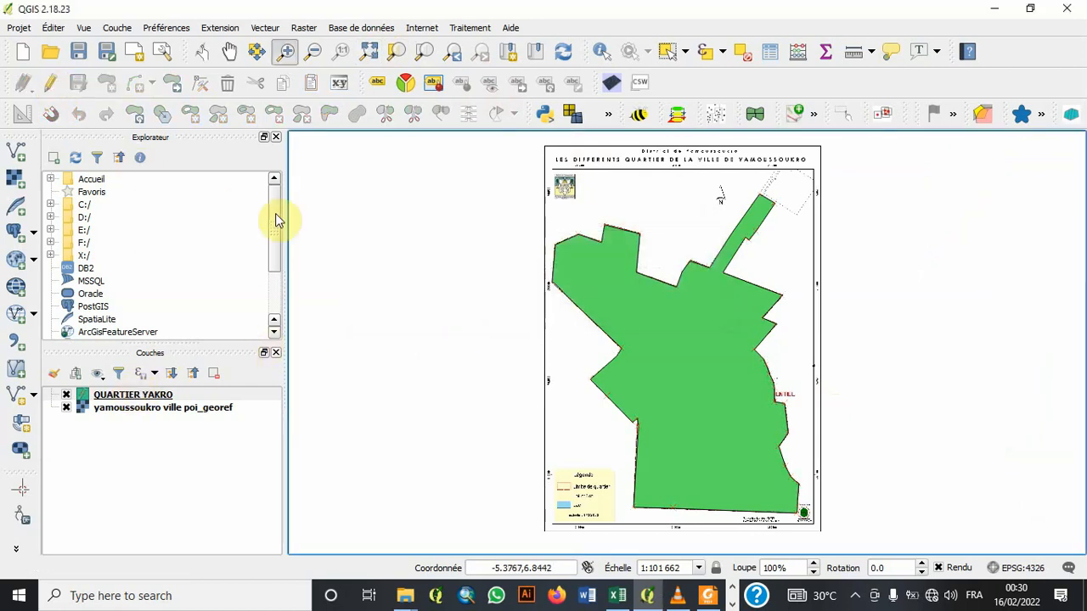
- Turn editing back on for QUARTIER YAKRO and raise its layer transparency so the map beneath shows through the fill
click(50, 83)
click(151, 396)
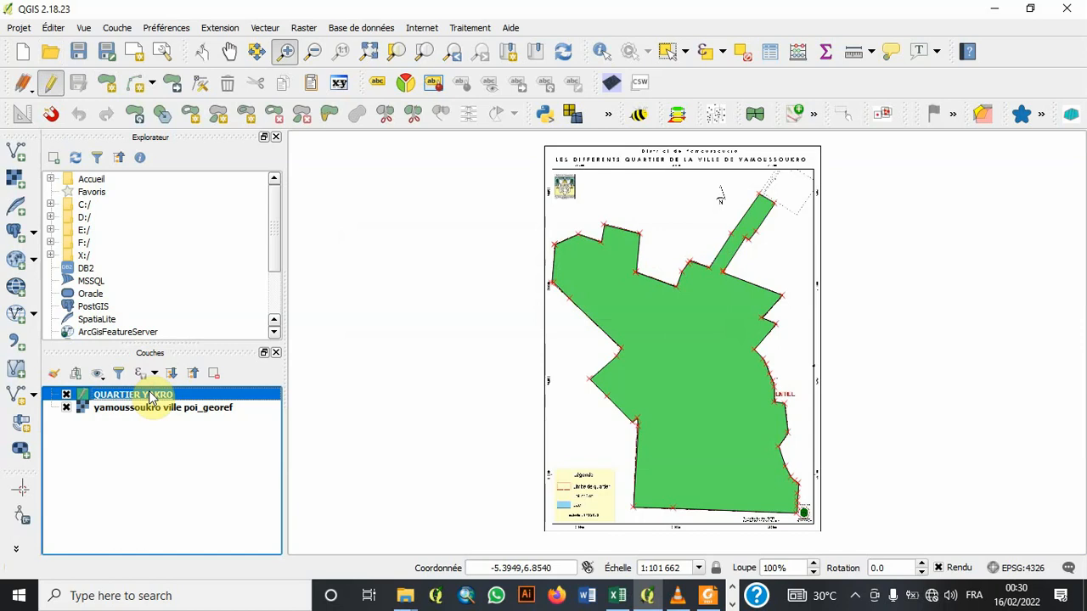
double_click(151, 396)
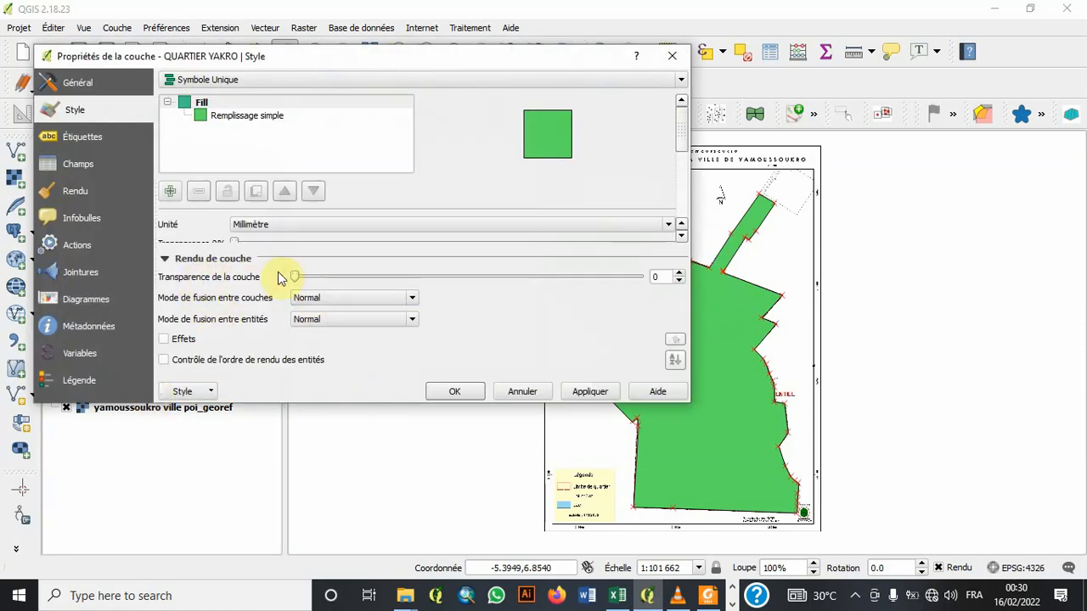
drag(291, 279, 569, 296)
click(458, 392)
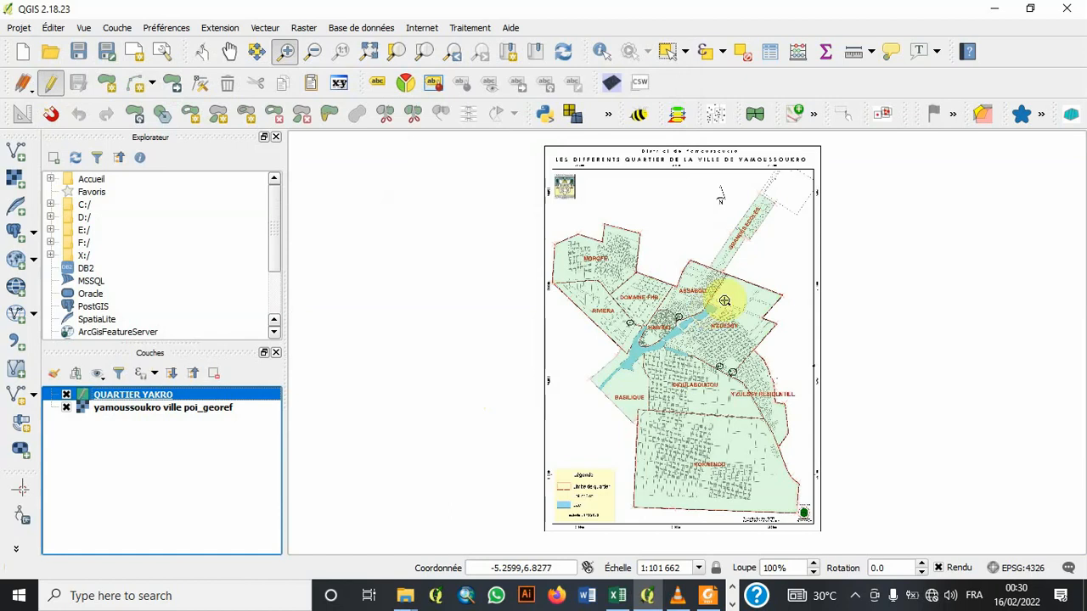
- Select the city outline polygon in QUARTIER YAKRO and activate the Split Features tool for work on the MOROFE district
click(670, 53)
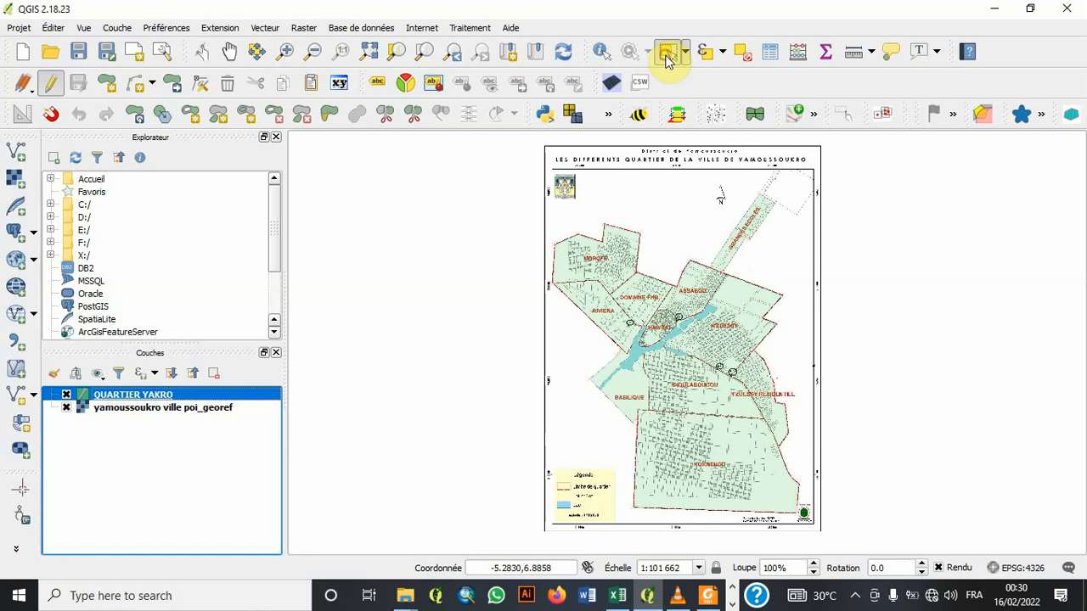
click(638, 289)
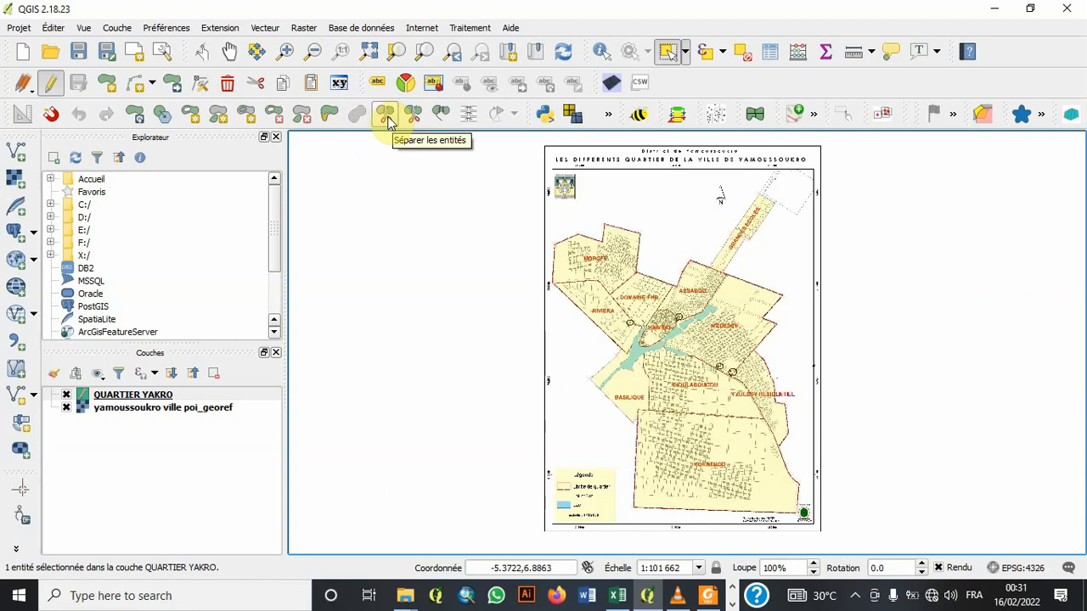
click(55, 30)
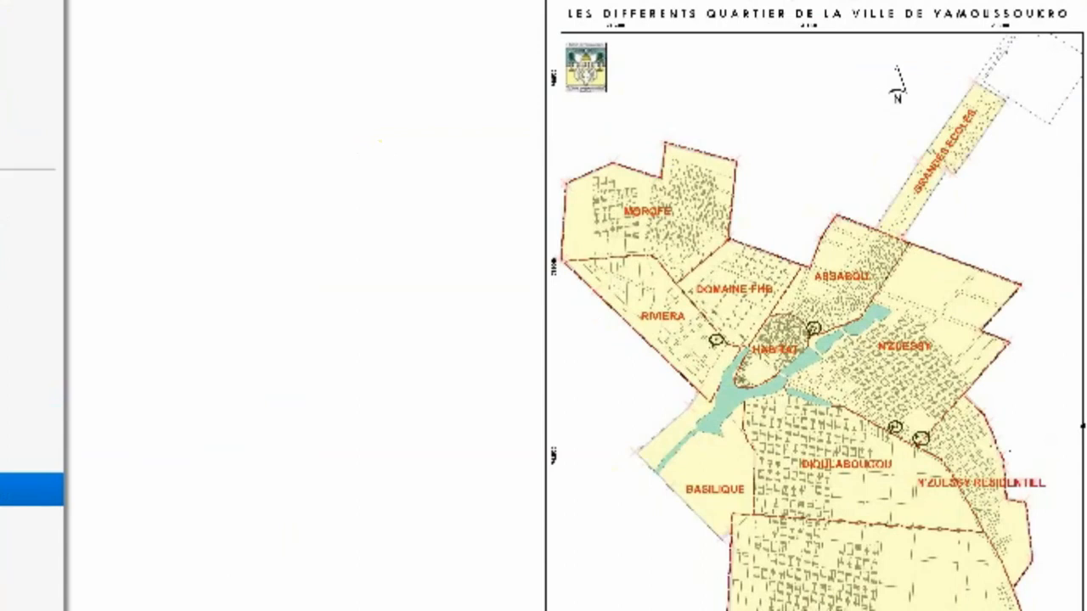
click(30, 489)
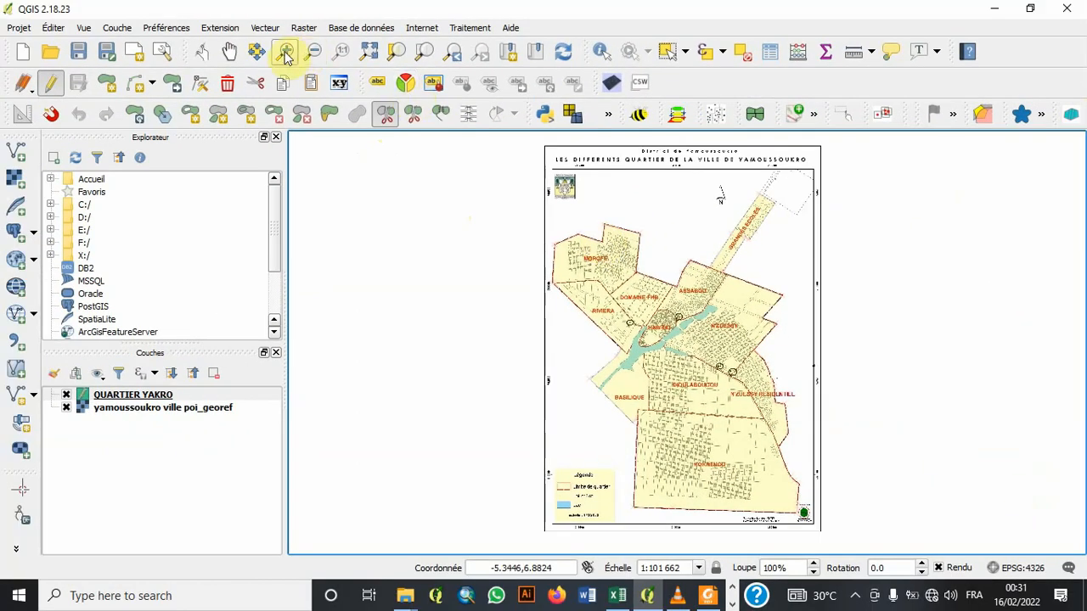
click(286, 52)
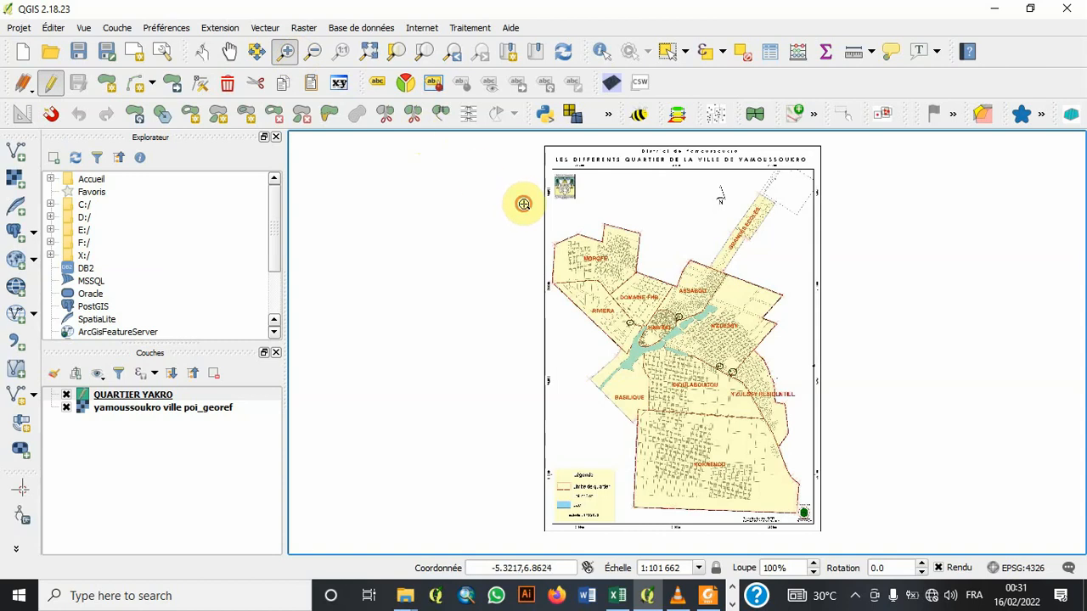
drag(524, 205, 657, 303)
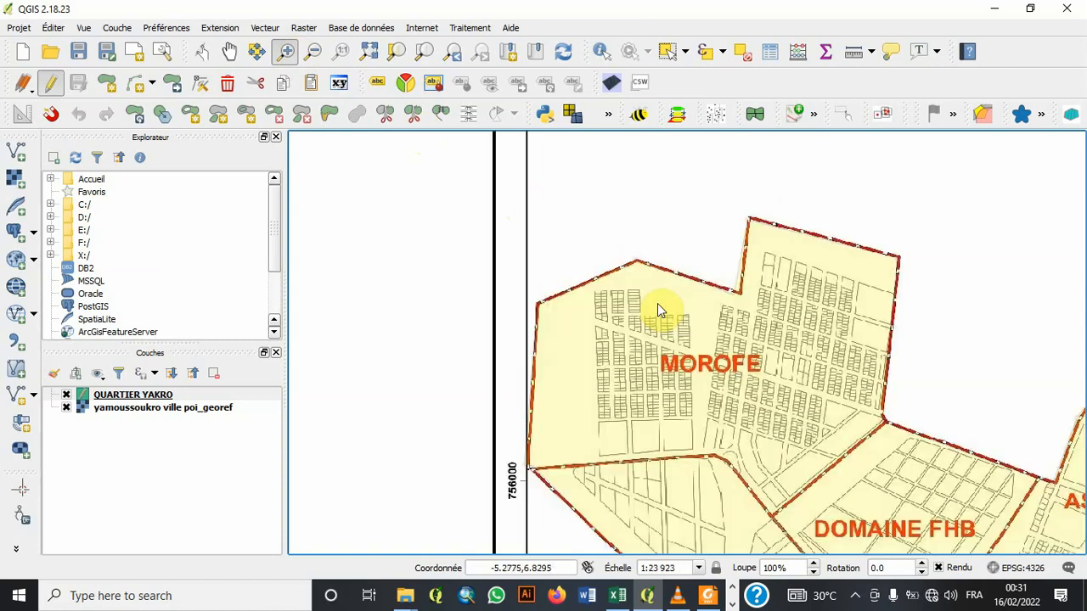
- Split MOROFE off the city outline polygon along its southern boundary with DOMAINE FHB and RIVIERA
key(Down)
key(Right)
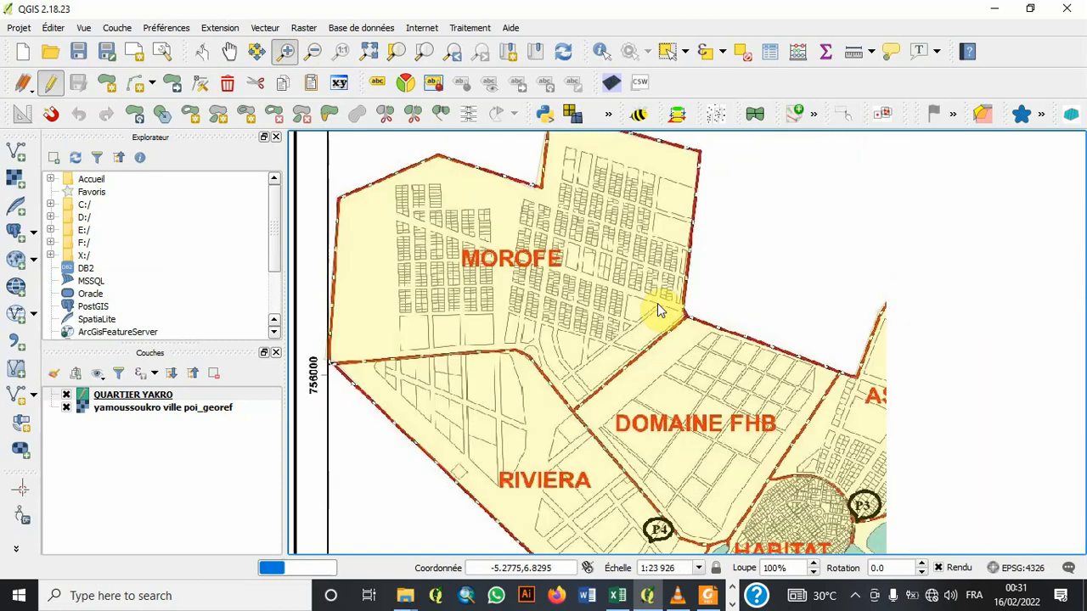
key(Up)
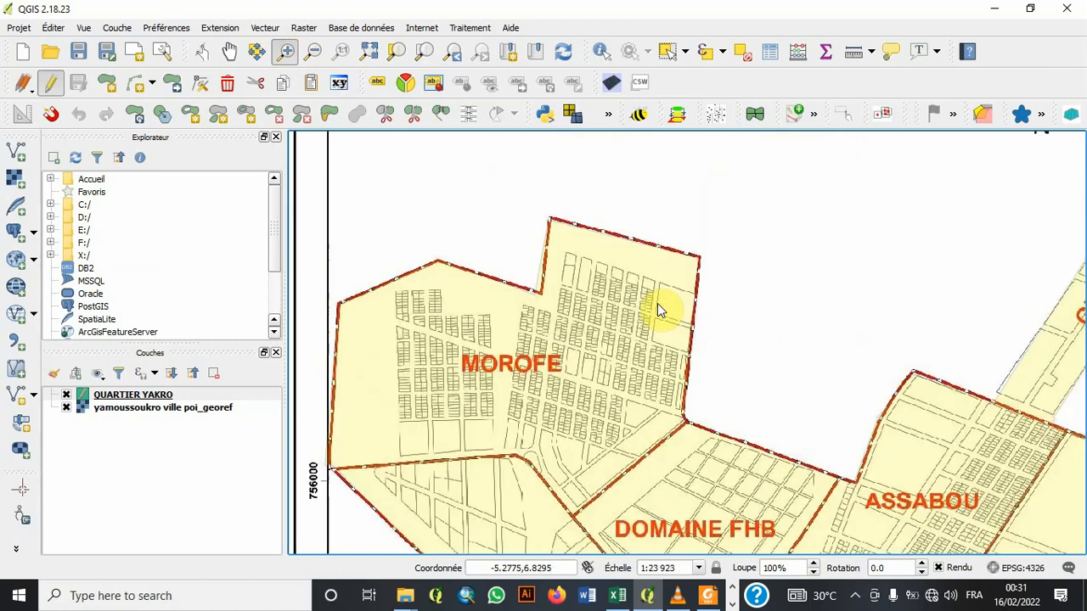
click(386, 115)
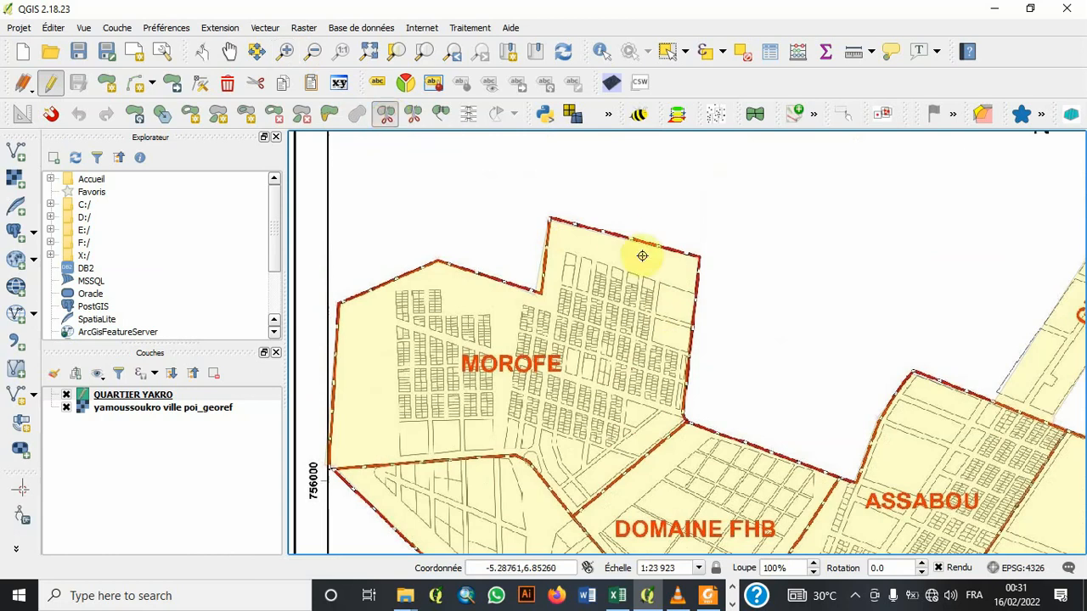
click(687, 419)
right_click(687, 419)
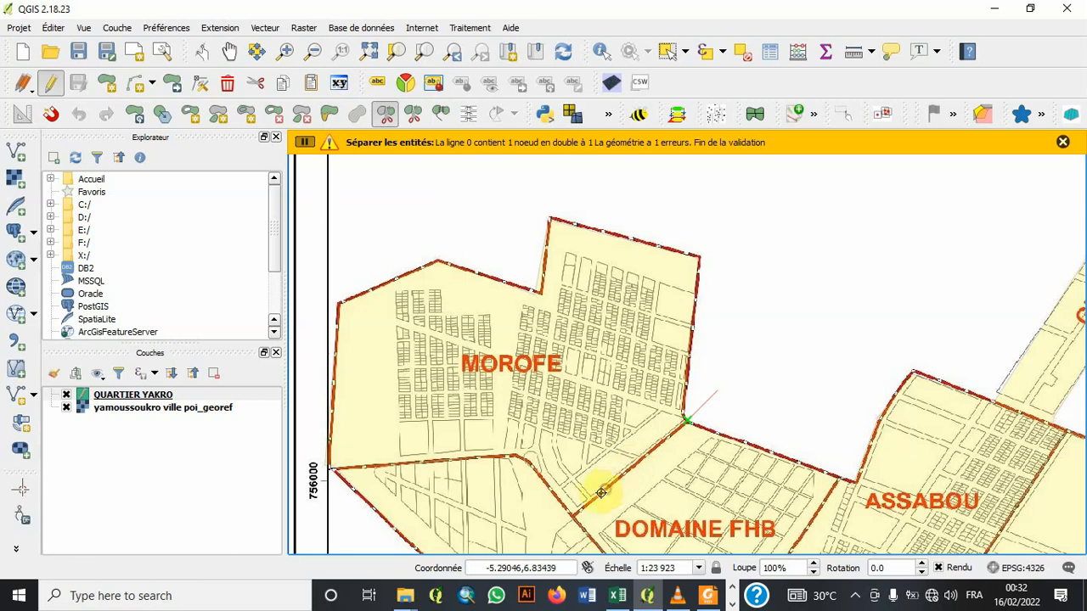
click(572, 515)
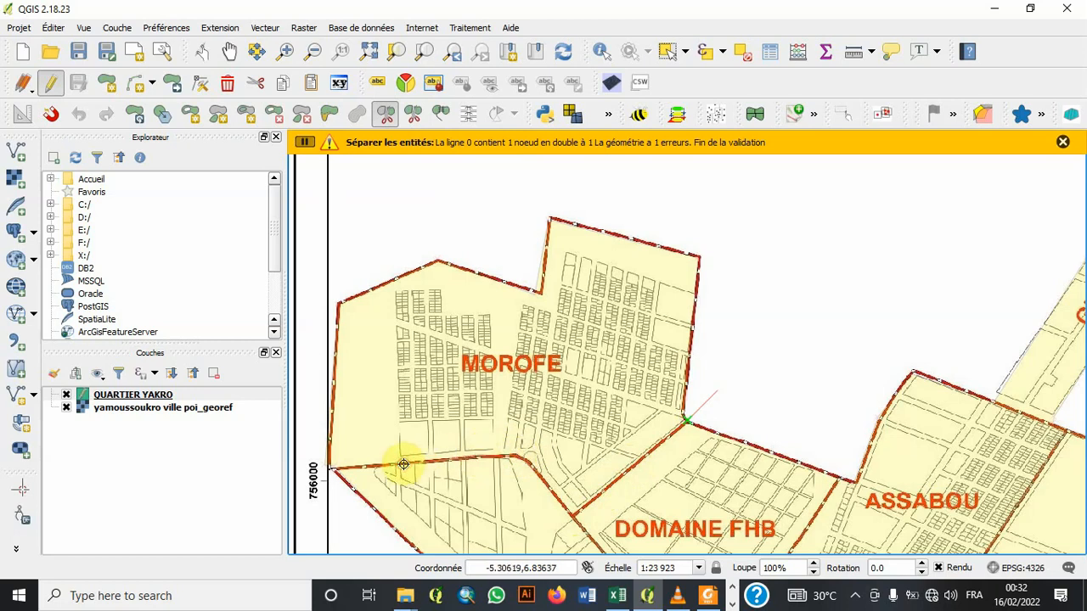
right_click(301, 475)
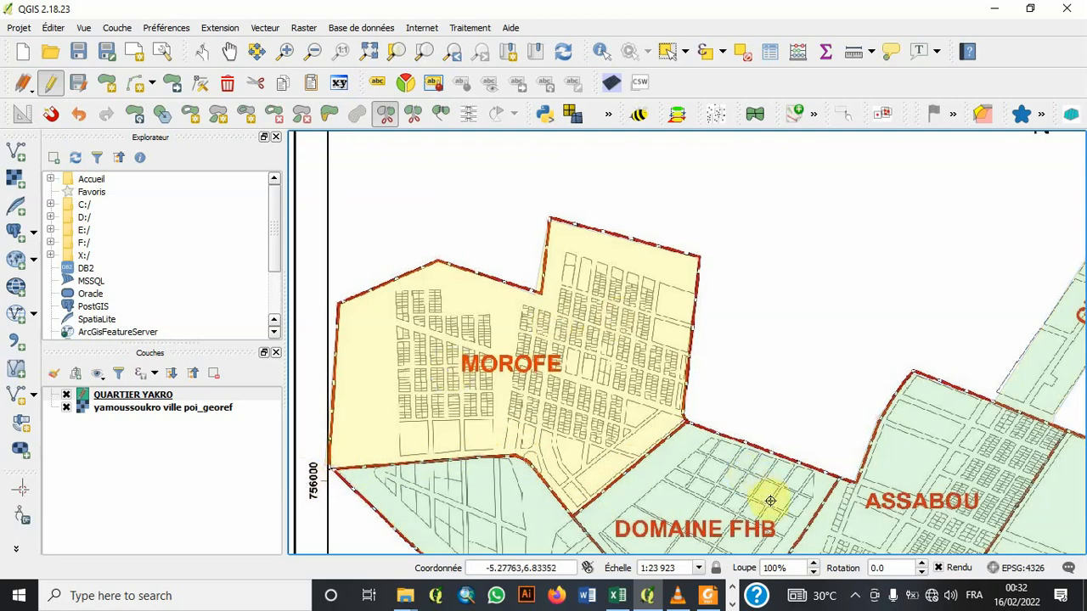
- Check the split by selecting the rest of the city and the MOROFE polygon in turn, also in a wider view
click(671, 52)
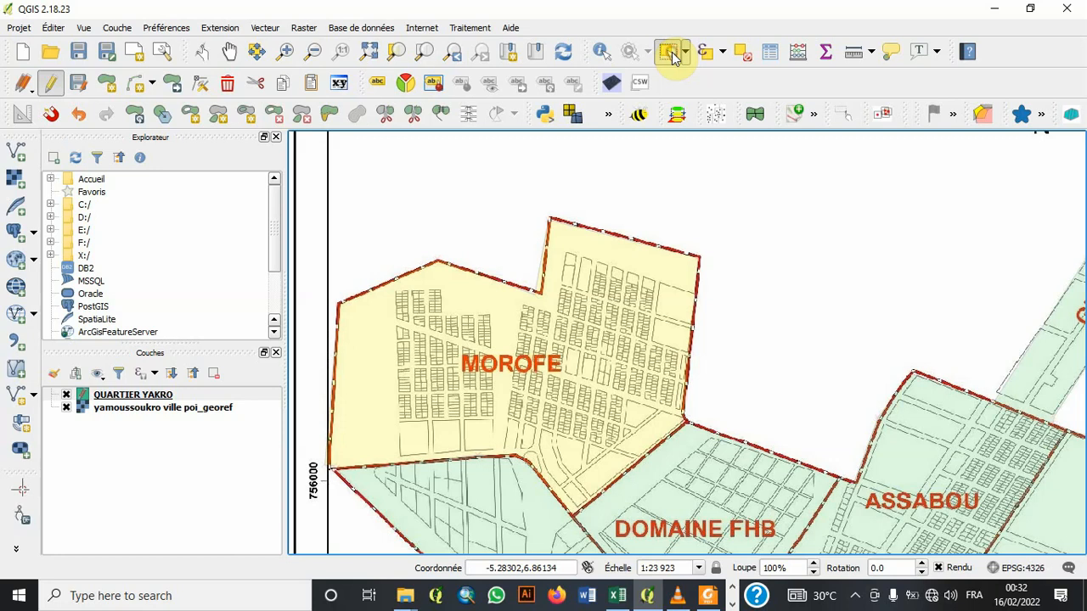
click(698, 498)
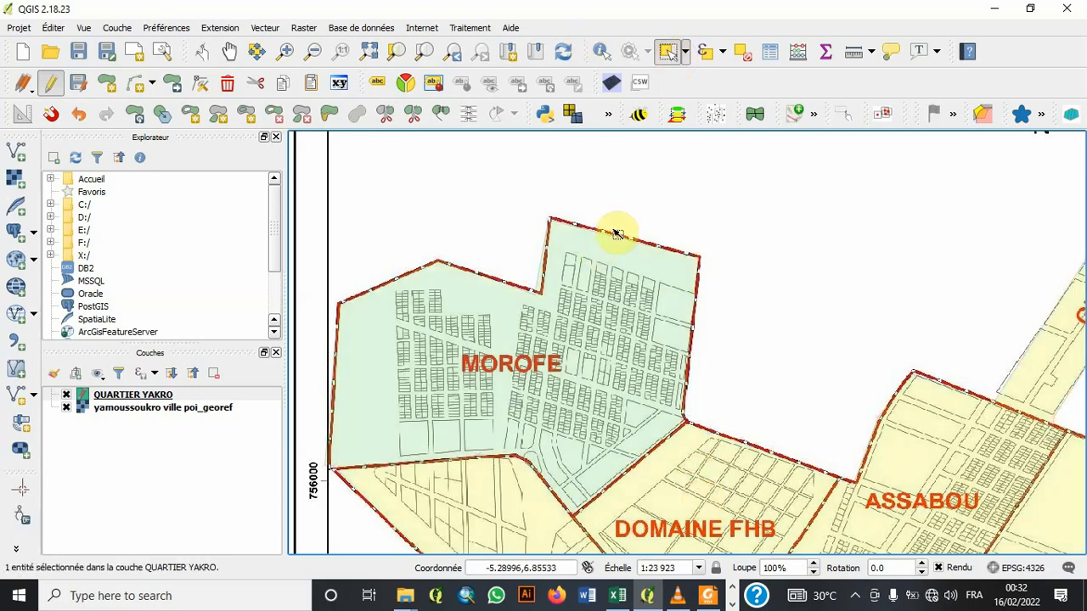
click(607, 283)
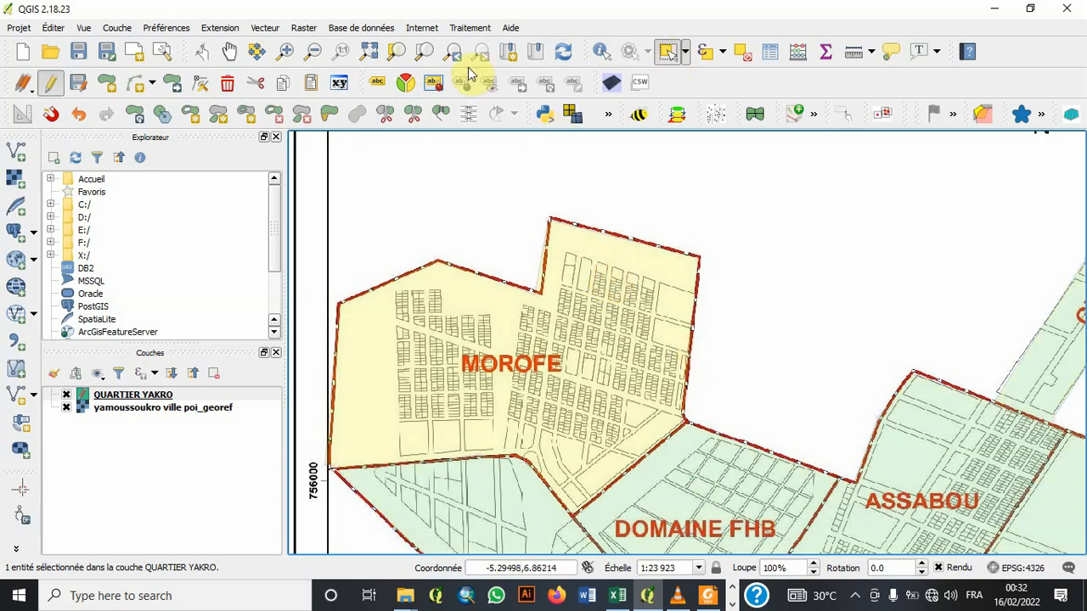
click(314, 55)
drag(374, 196, 851, 475)
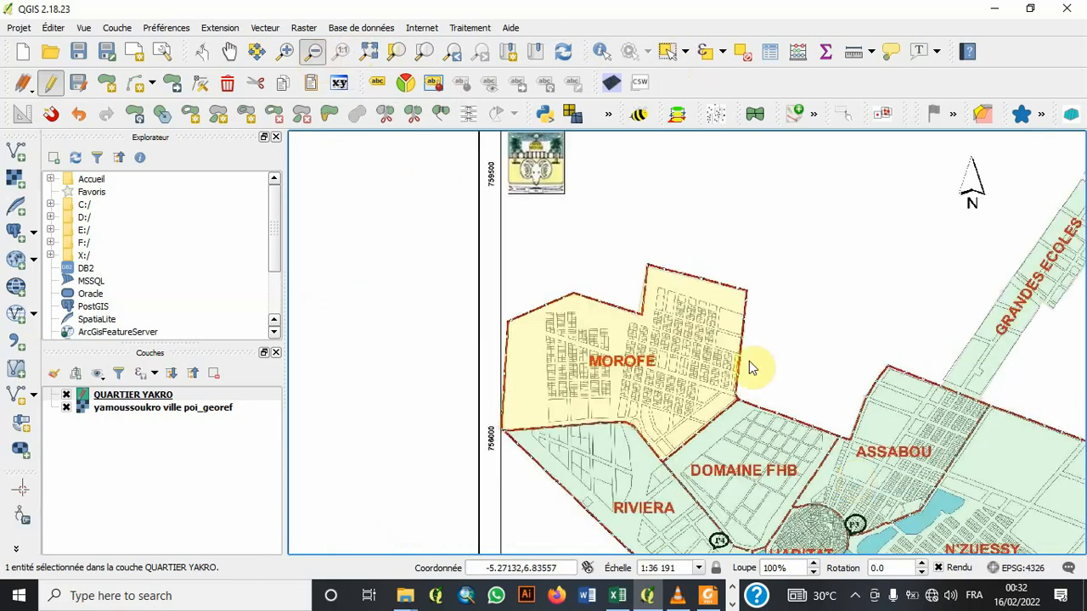
drag(604, 227, 932, 458)
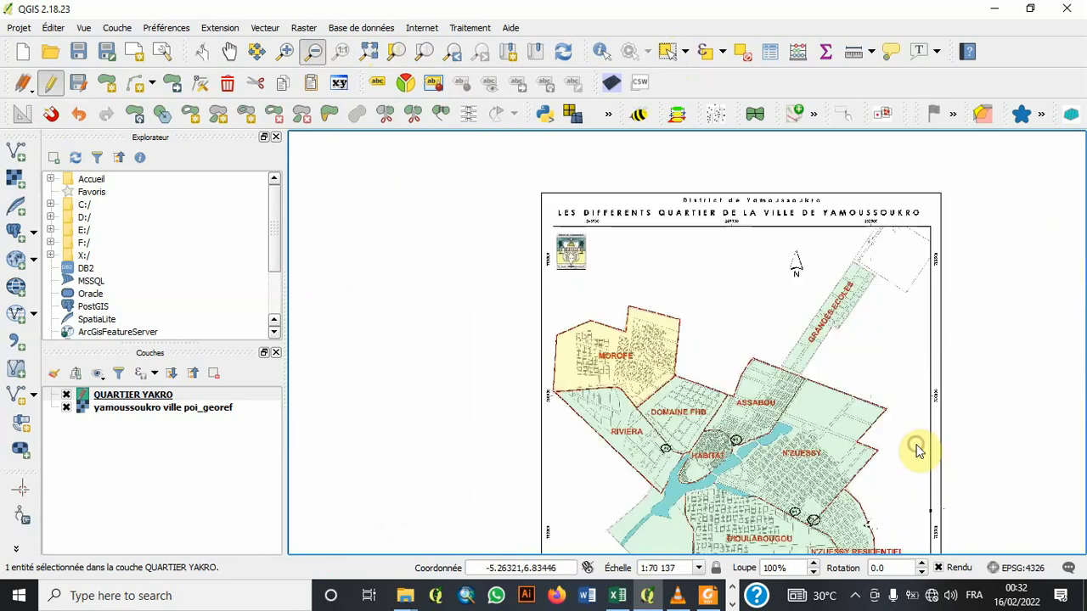
click(668, 51)
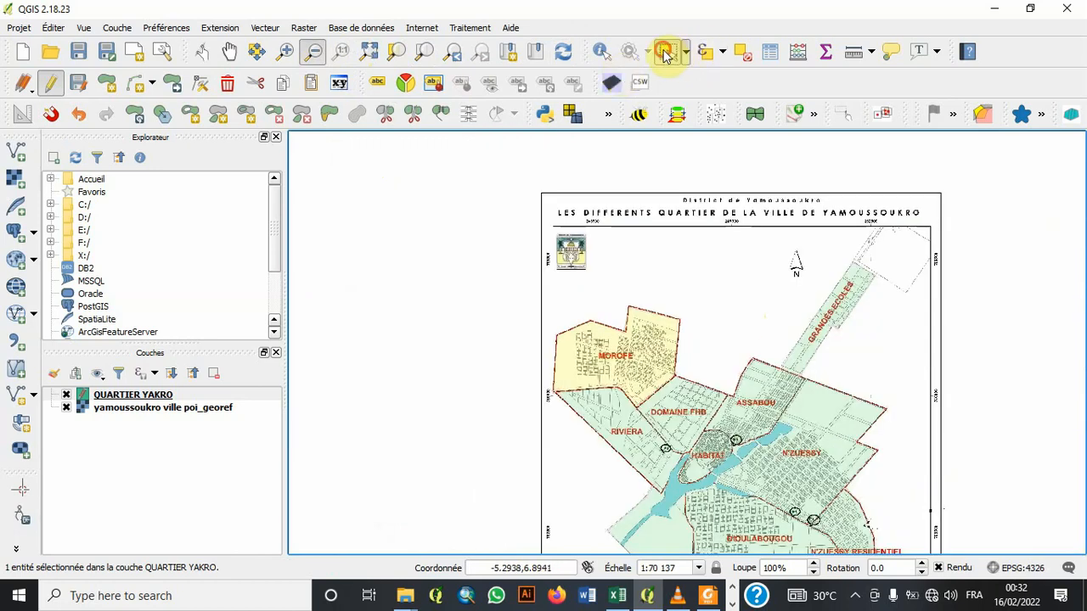
click(785, 438)
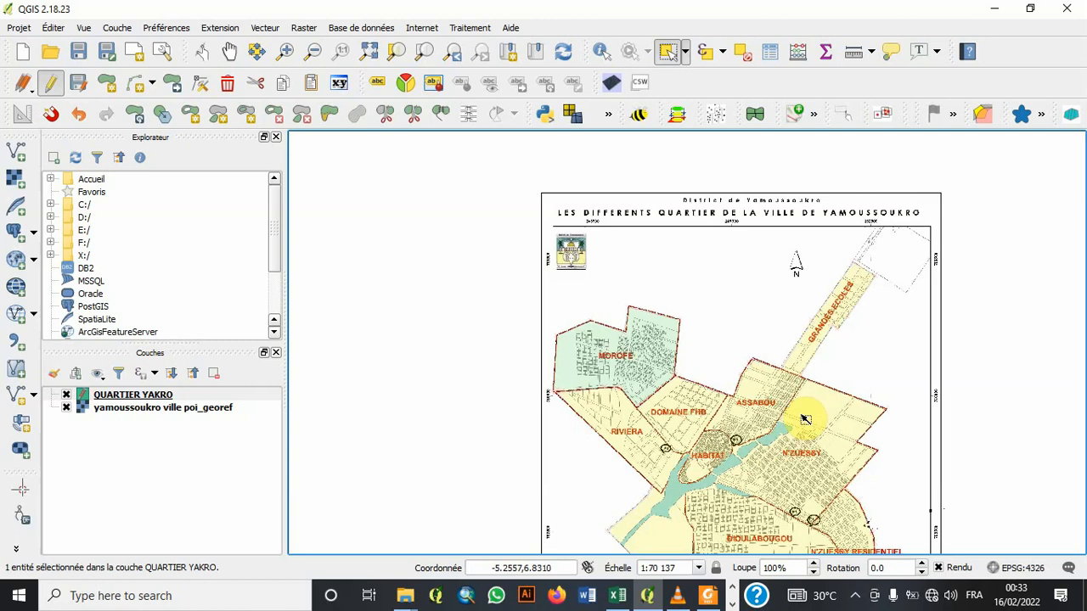
click(642, 364)
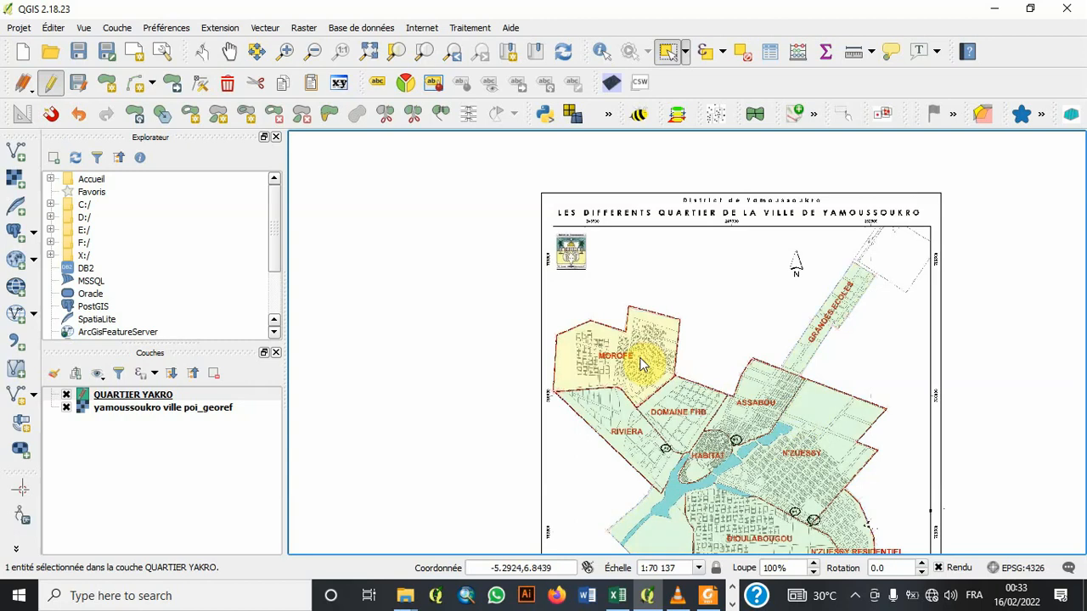
- Select the remaining city polygon and split RIVIERA off it along its boundary with MOROFE, DOMAINE FHB and the lake
click(684, 420)
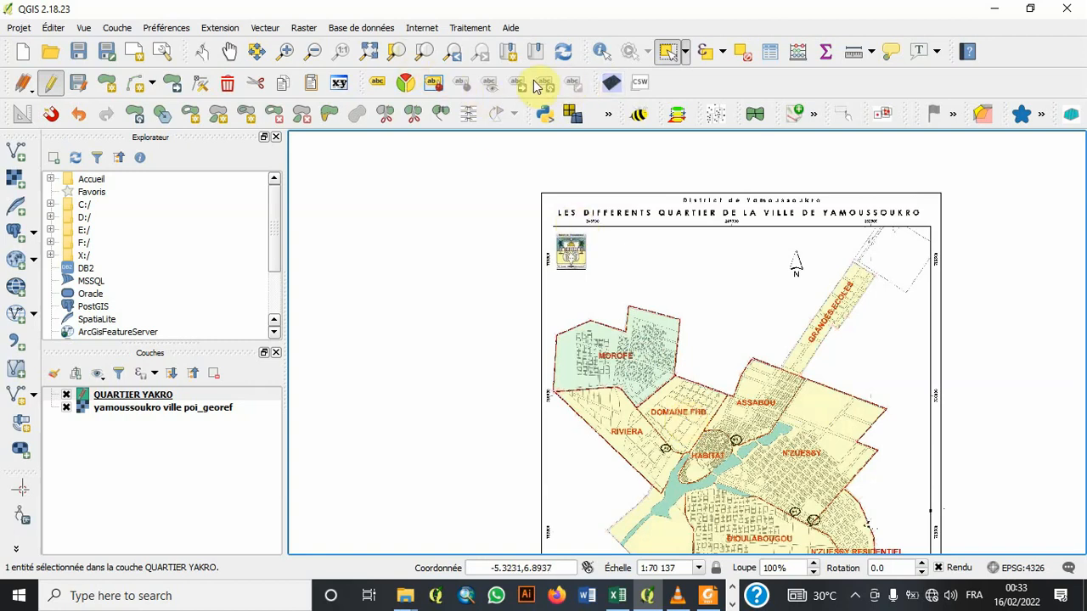
click(287, 52)
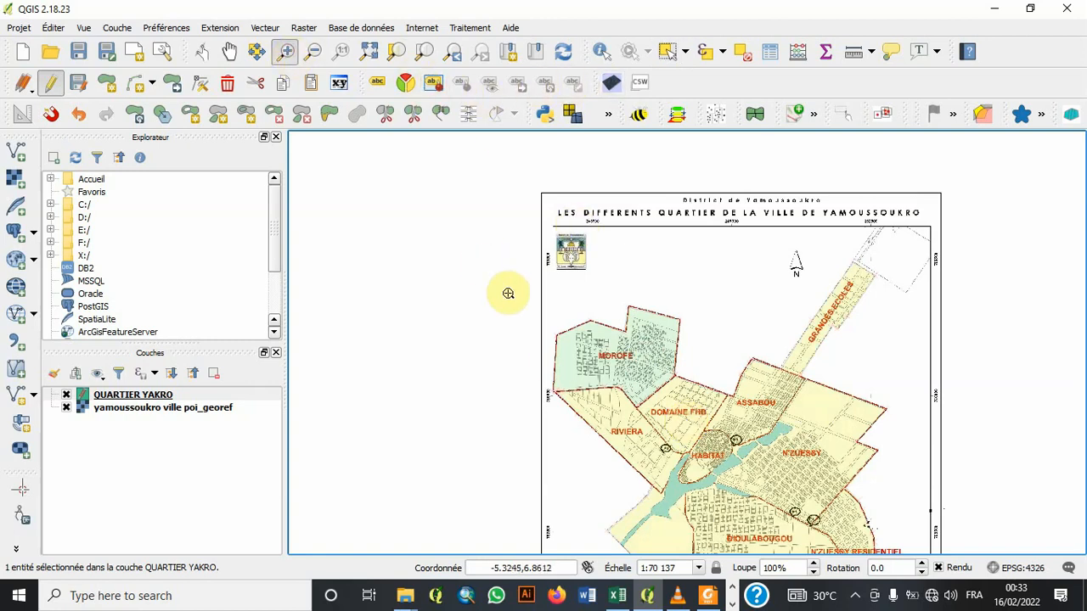
drag(554, 363, 749, 524)
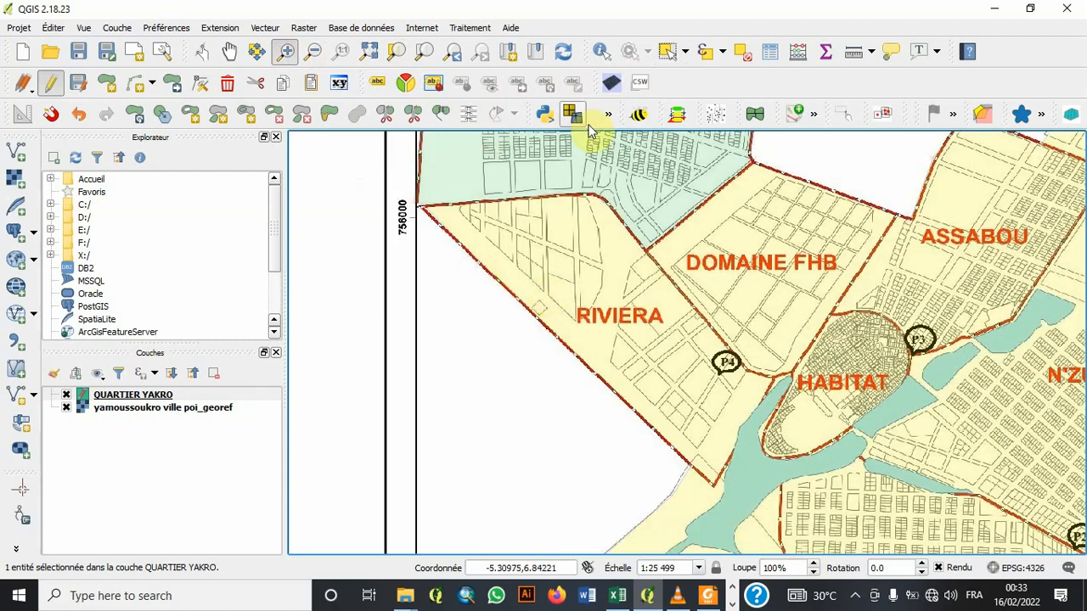
click(383, 113)
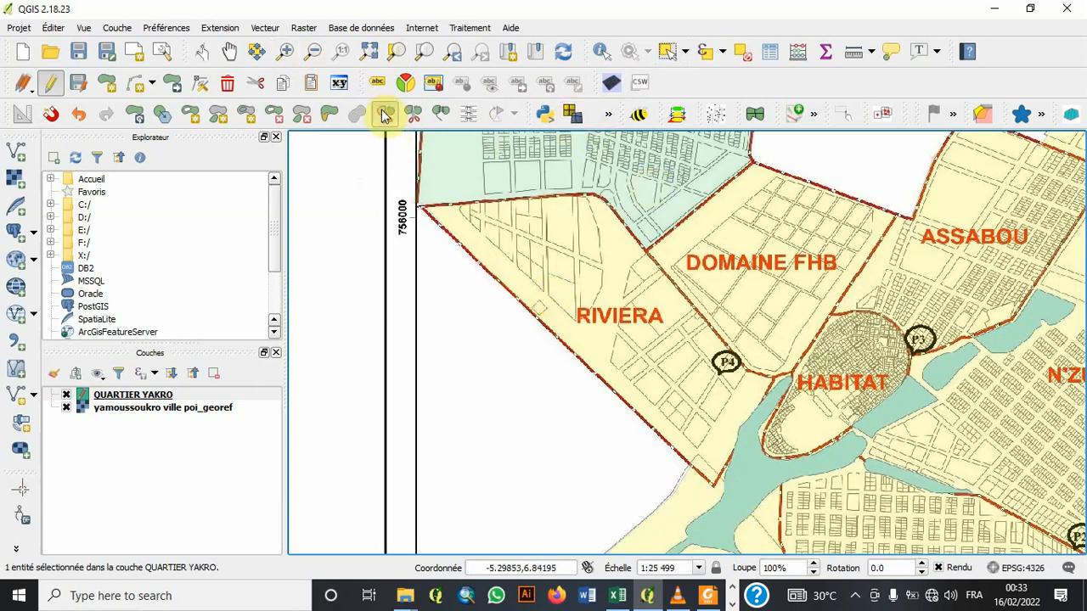
click(423, 206)
click(560, 195)
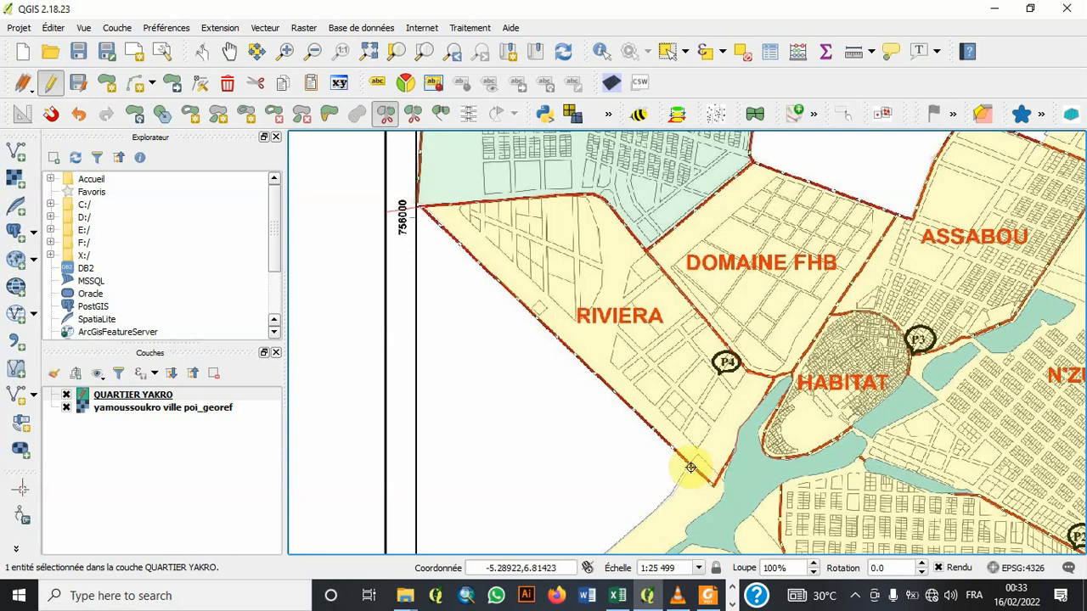
click(656, 463)
right_click(656, 462)
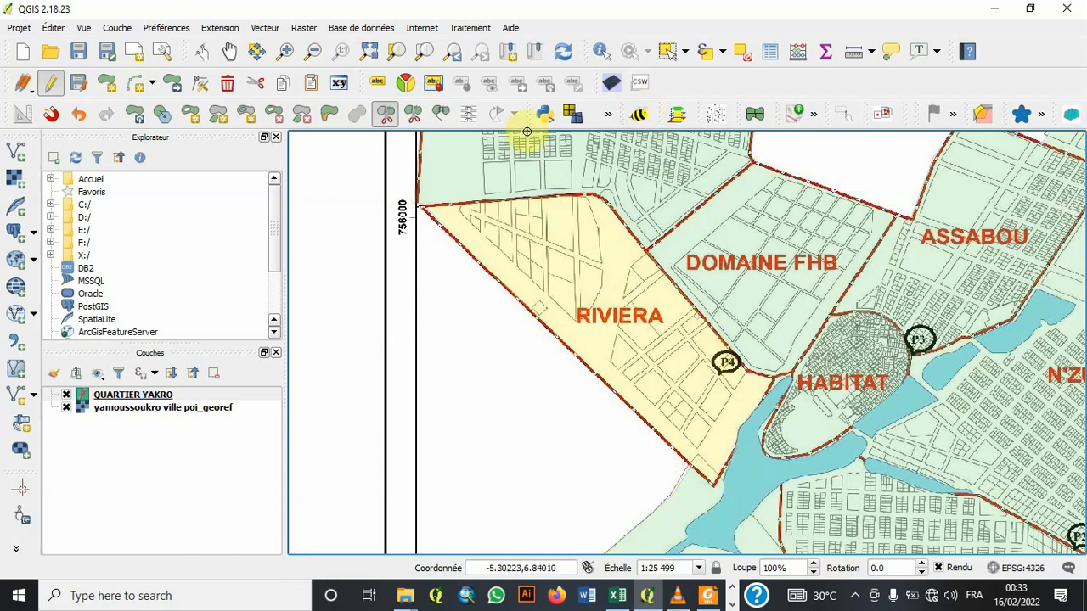
- Select the remaining city polygon and split DOMAINE FHB off it along its boundary with ASSABOU and HABITAT
click(666, 51)
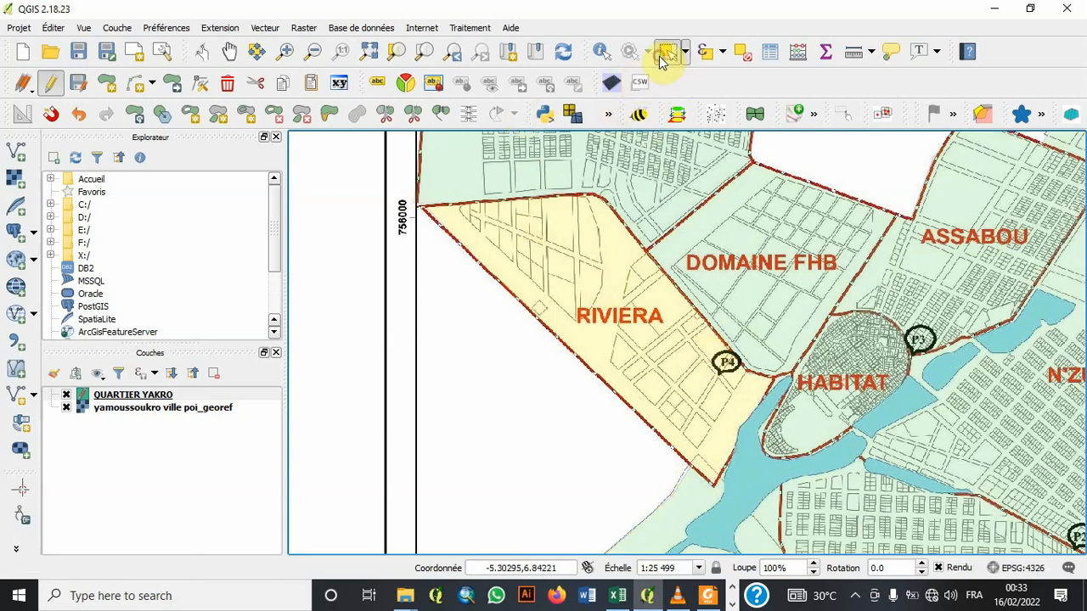
click(847, 286)
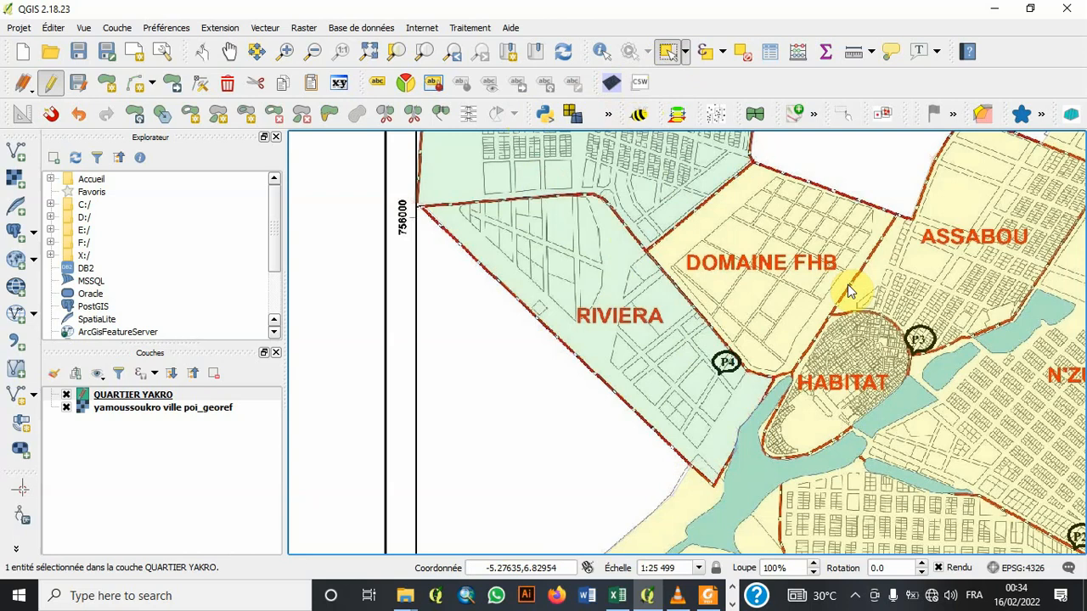
key(Up)
key(Down)
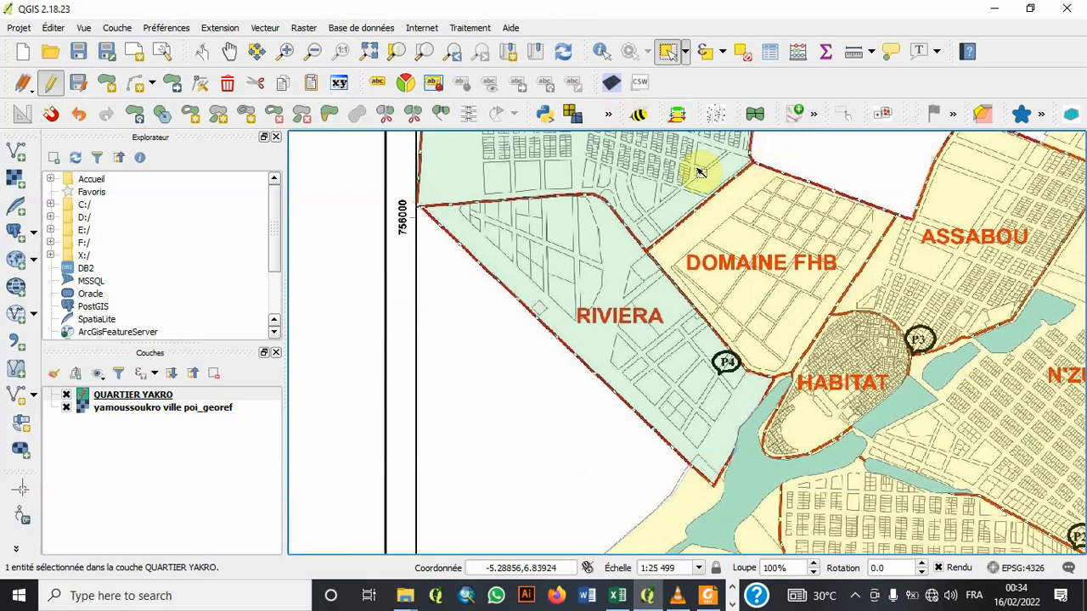
click(385, 113)
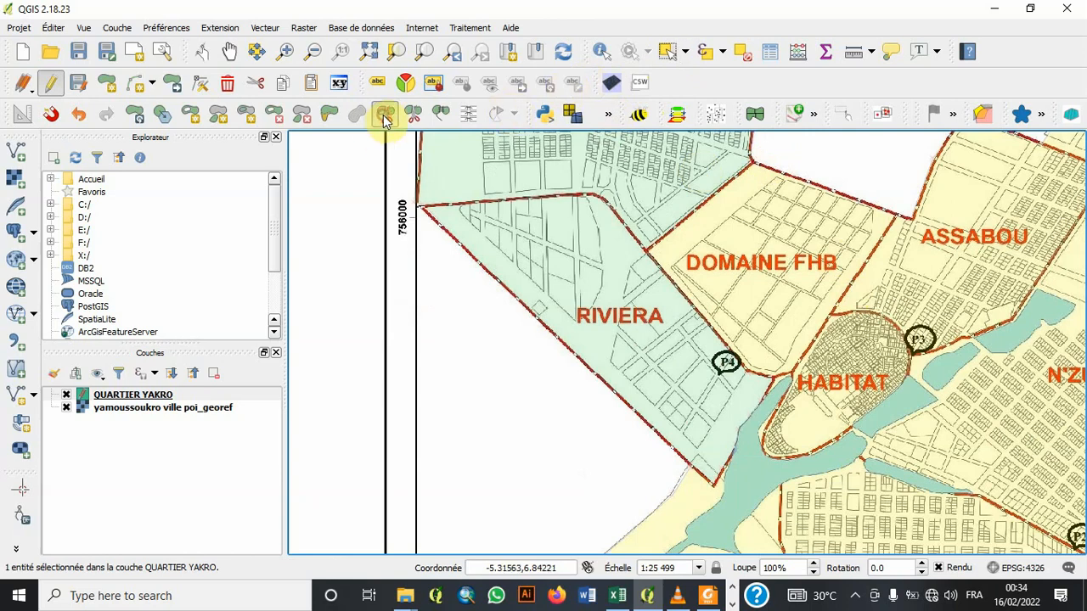
click(900, 196)
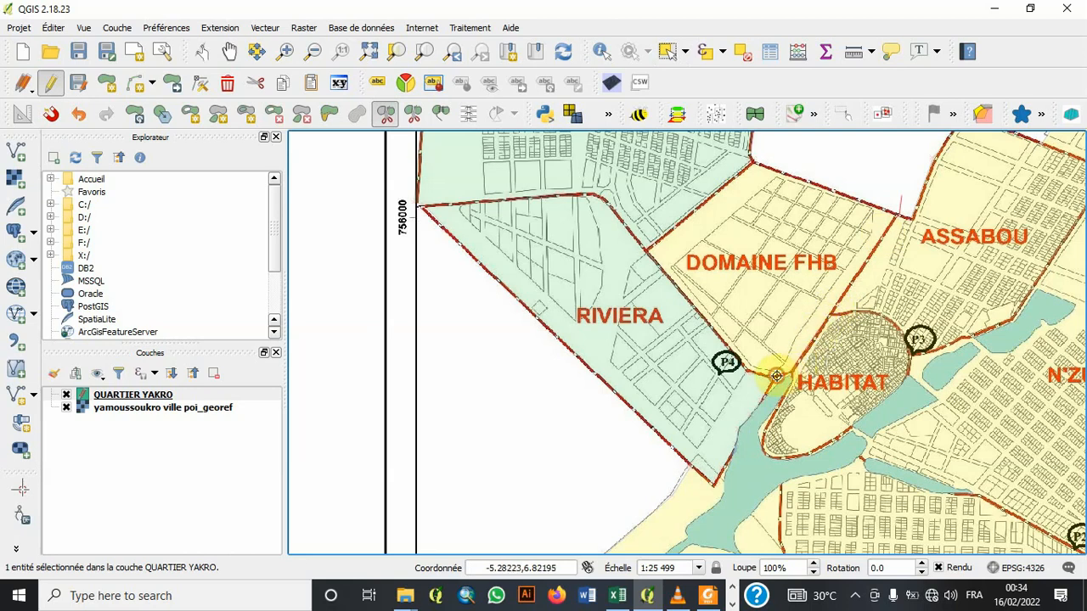
right_click(726, 388)
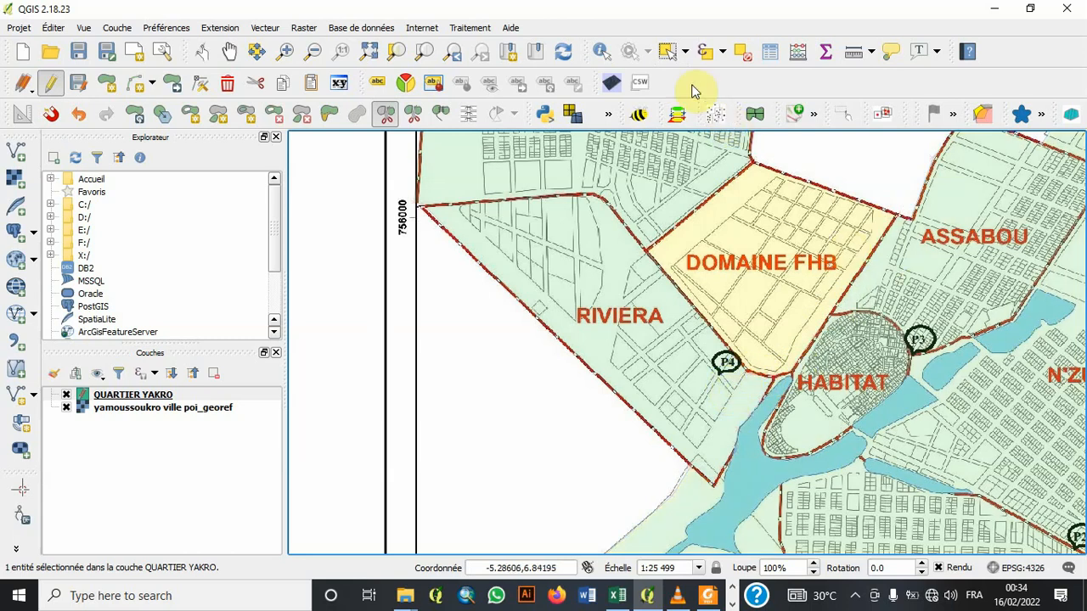
- Select the remaining city polygon and split GRANDES ECOLES off it along ASSABOU's northeastern boundary
click(667, 51)
click(921, 341)
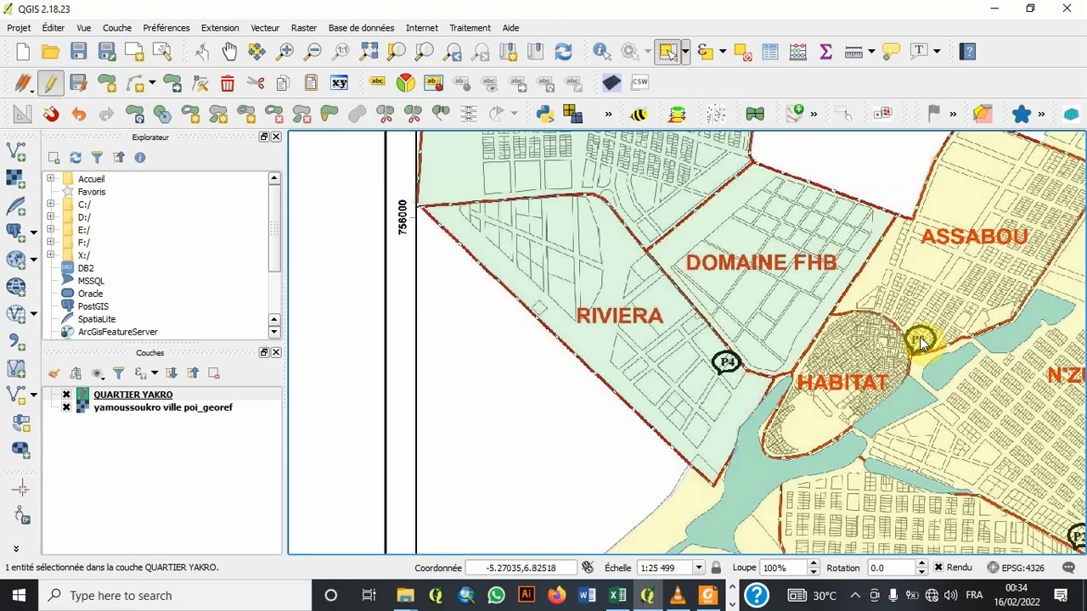
key(Down)
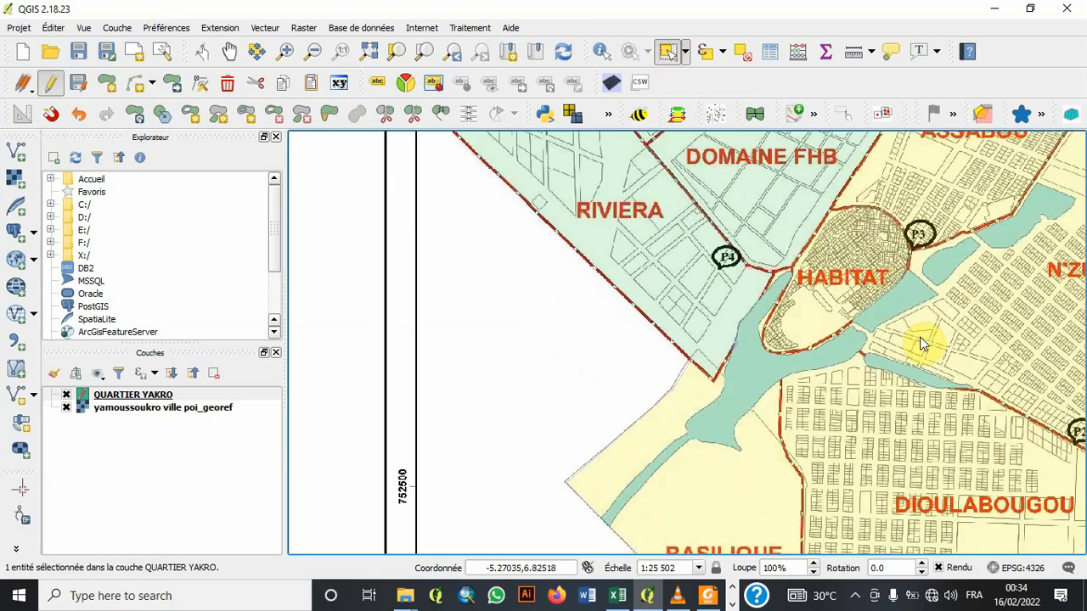
key(Up)
key(Up)
key(Right)
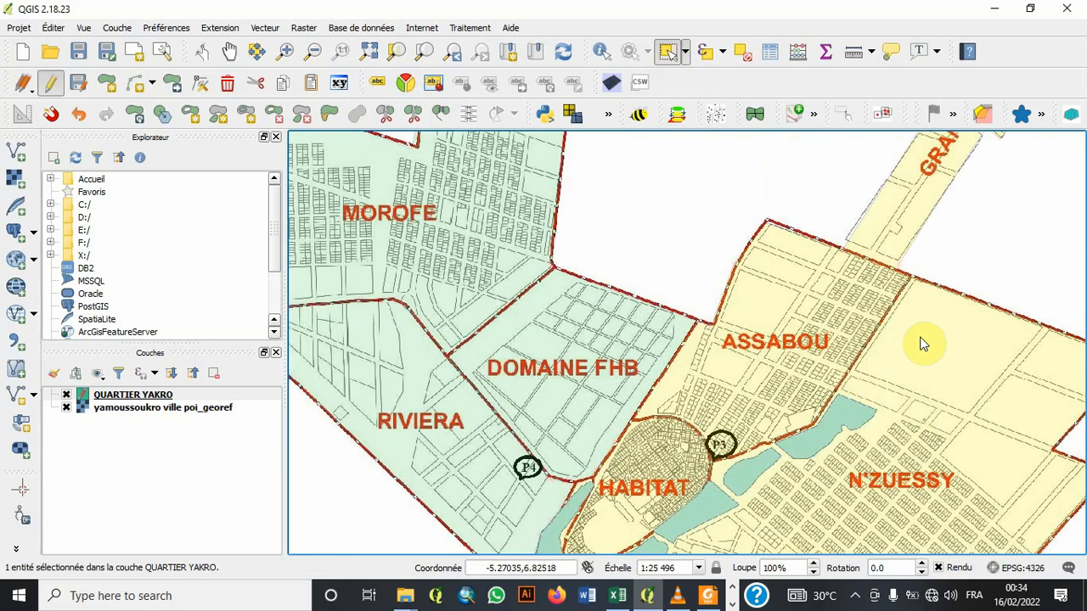
key(Up)
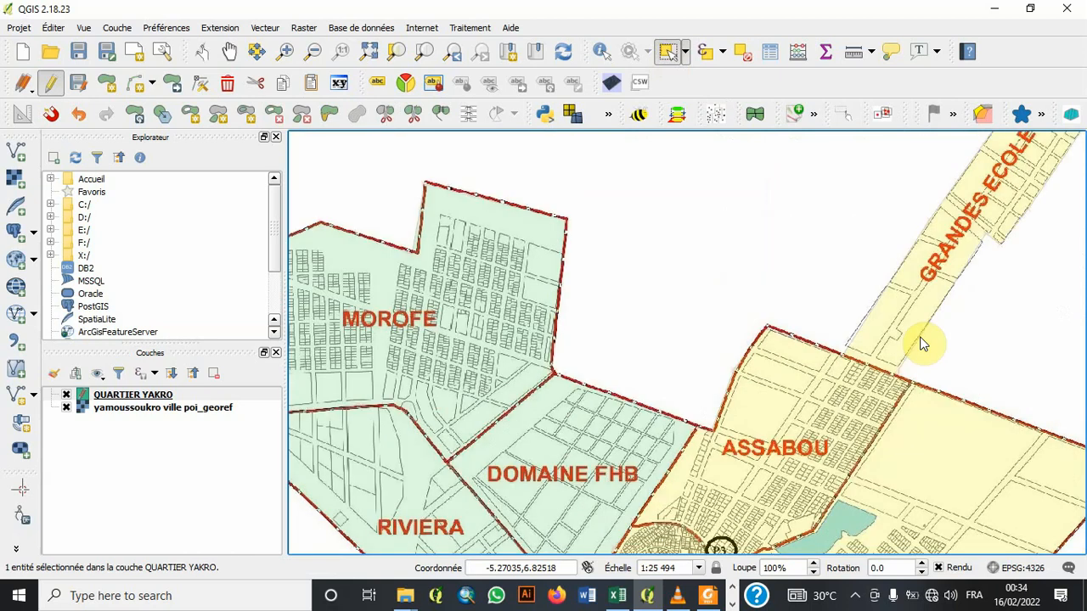
click(388, 115)
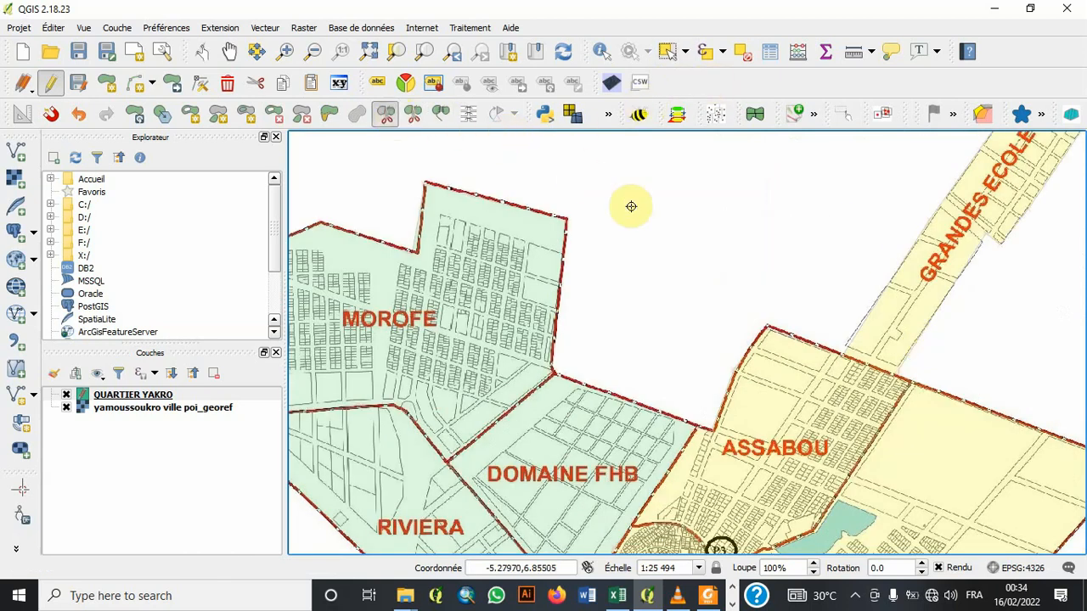
click(842, 354)
click(899, 378)
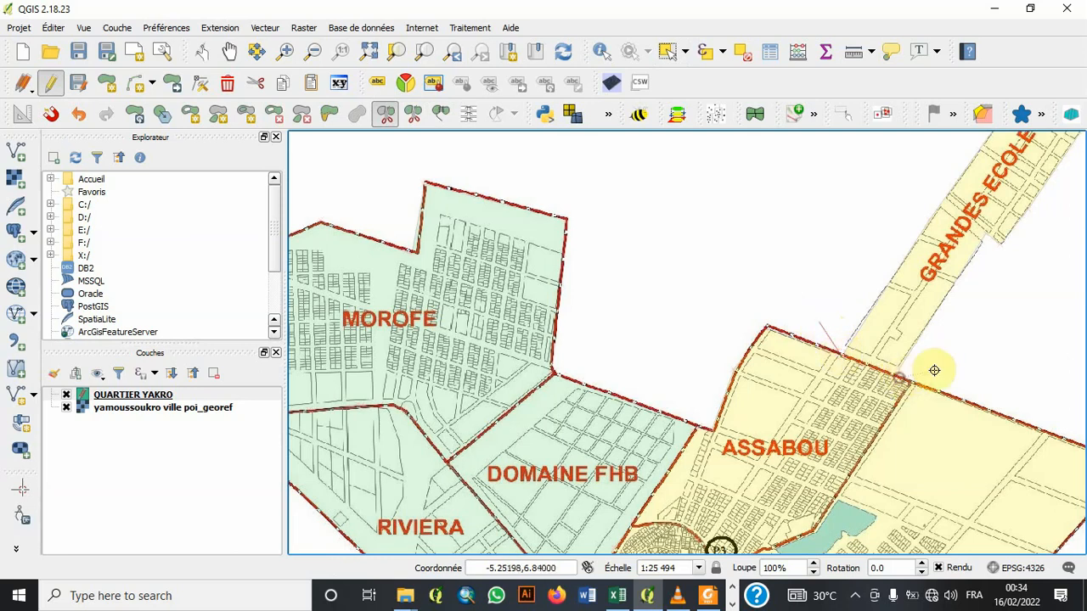
right_click(954, 366)
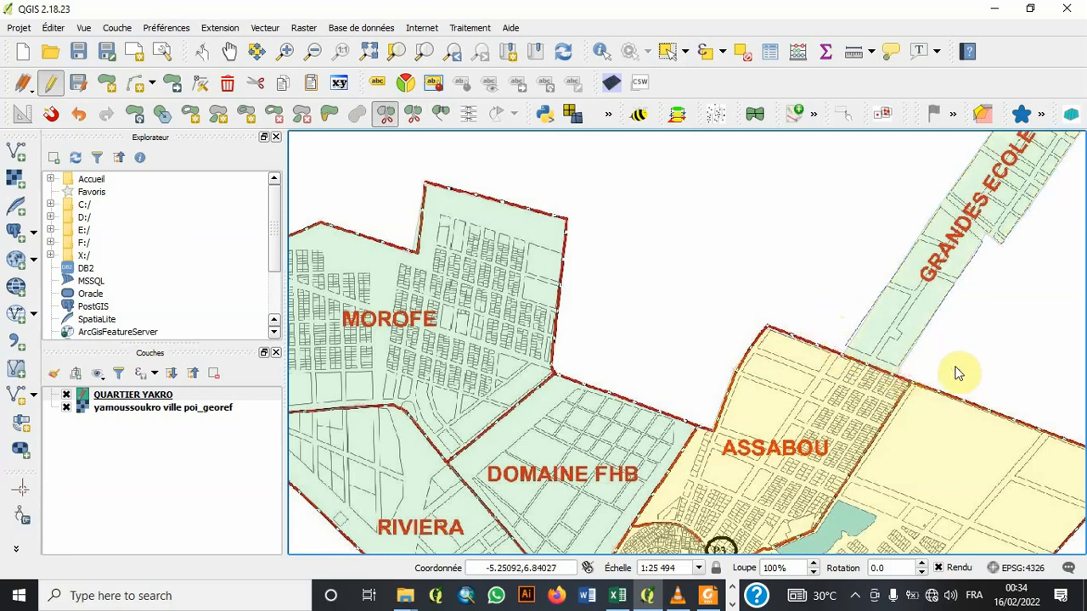
key(Down)
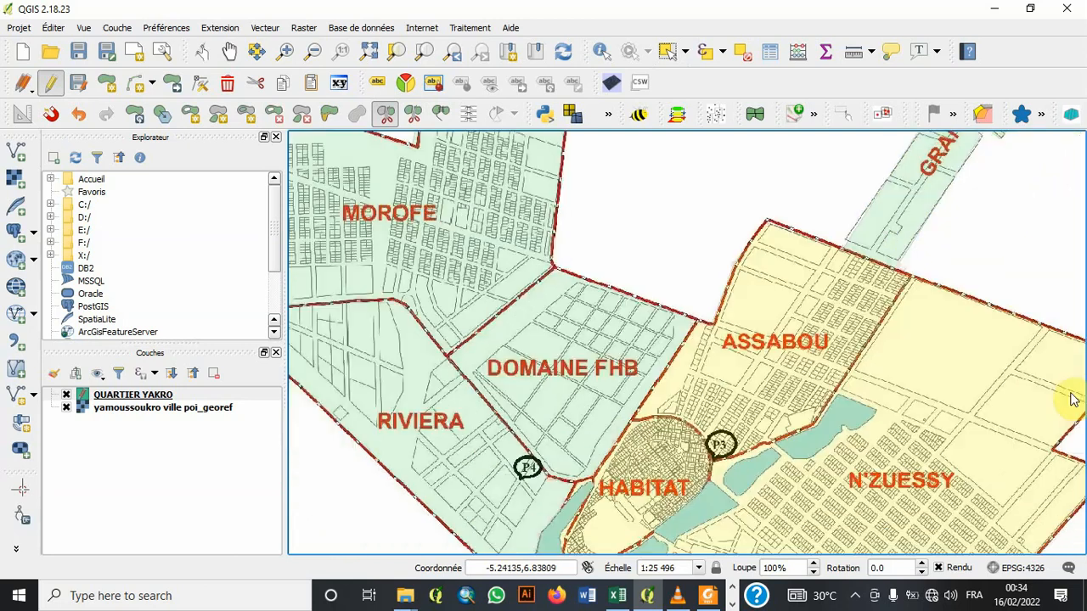
key(Down)
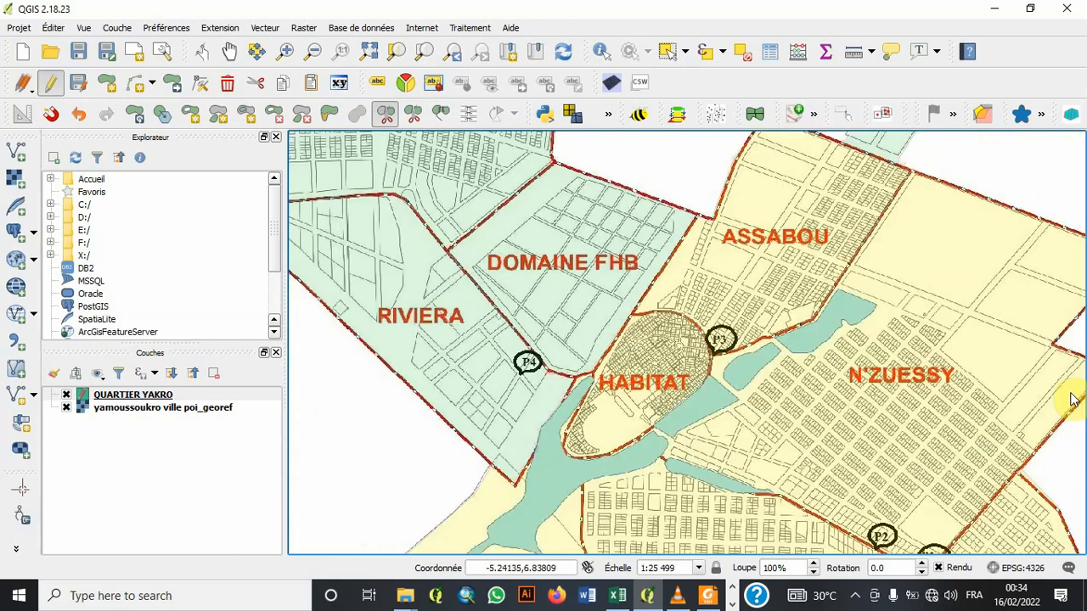
- Split ASSABOU off the remaining city polygon along its boundary with HABITAT and N'ZUESSY
key(Up)
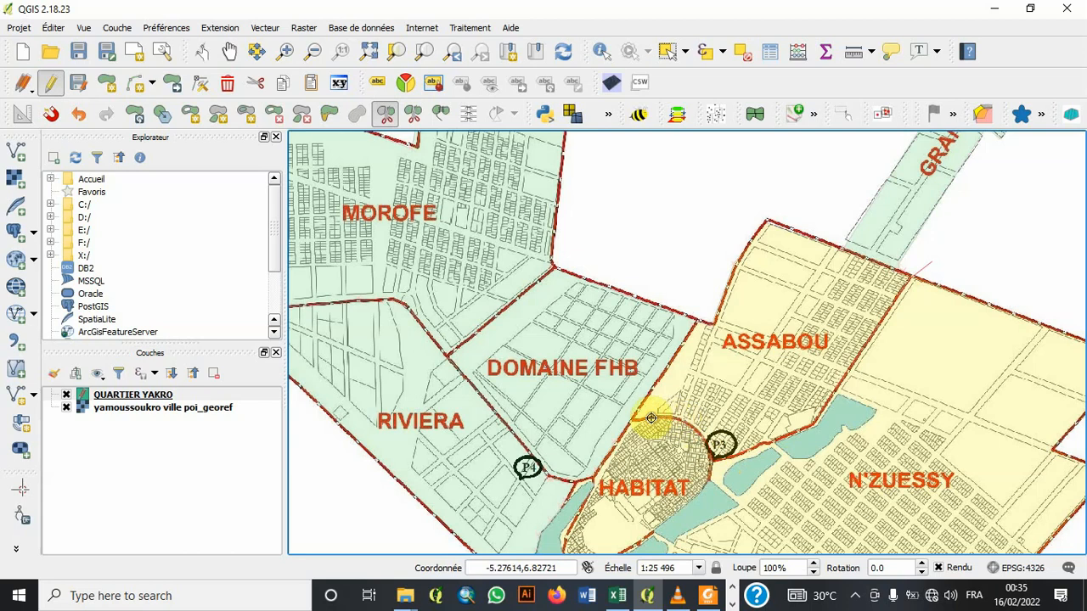
right_click(607, 425)
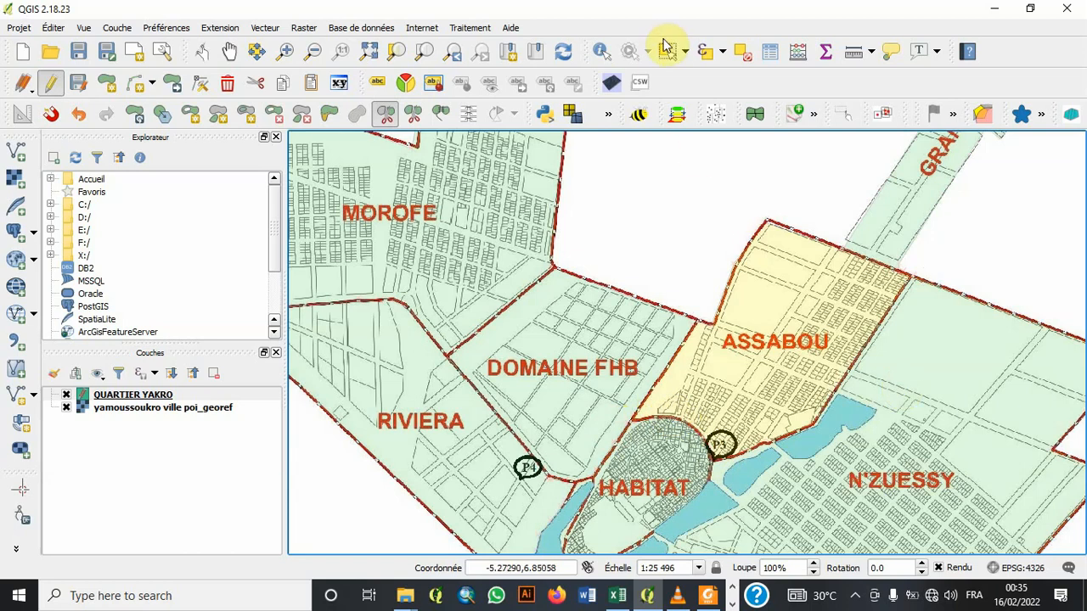
- Select the remaining city polygon and split HABITAT off it along the district's boundary with N'ZUESSY and the lake
click(667, 51)
click(951, 373)
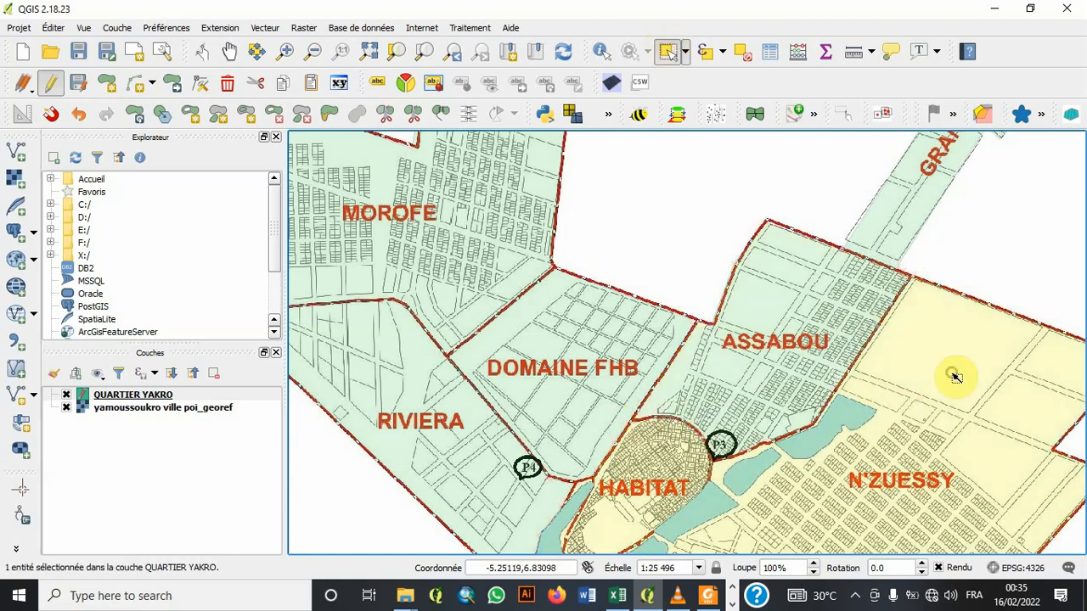
key(Down)
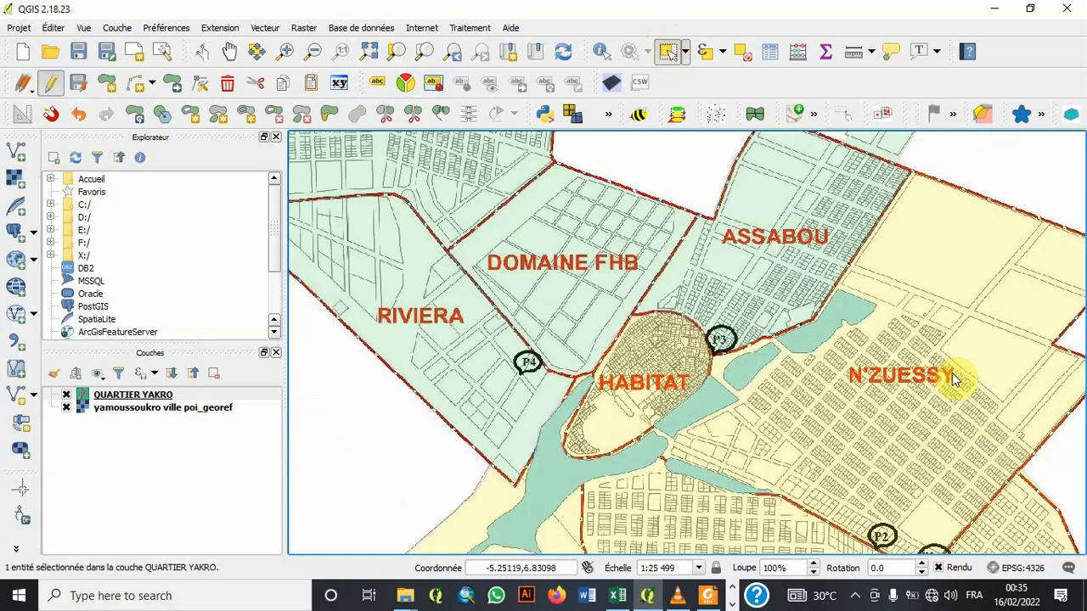
key(Down)
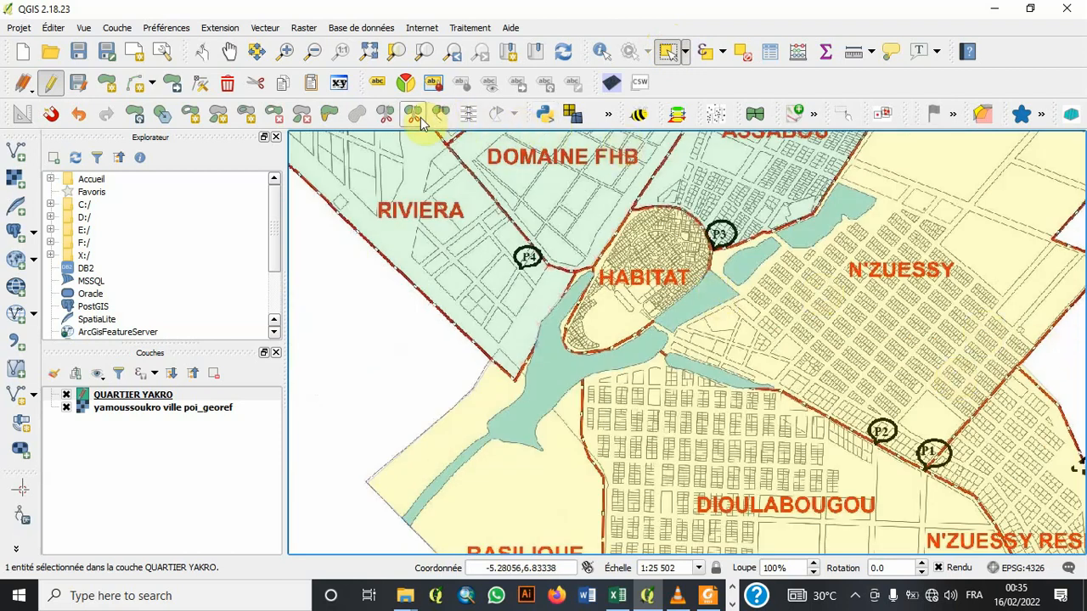
click(385, 112)
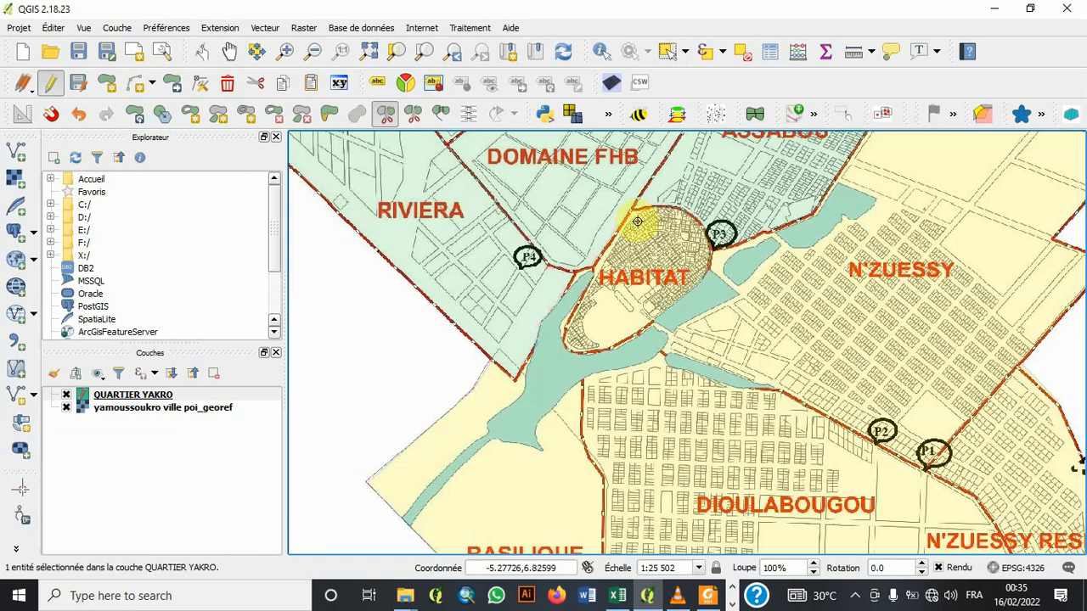
drag(717, 235, 703, 273)
click(696, 283)
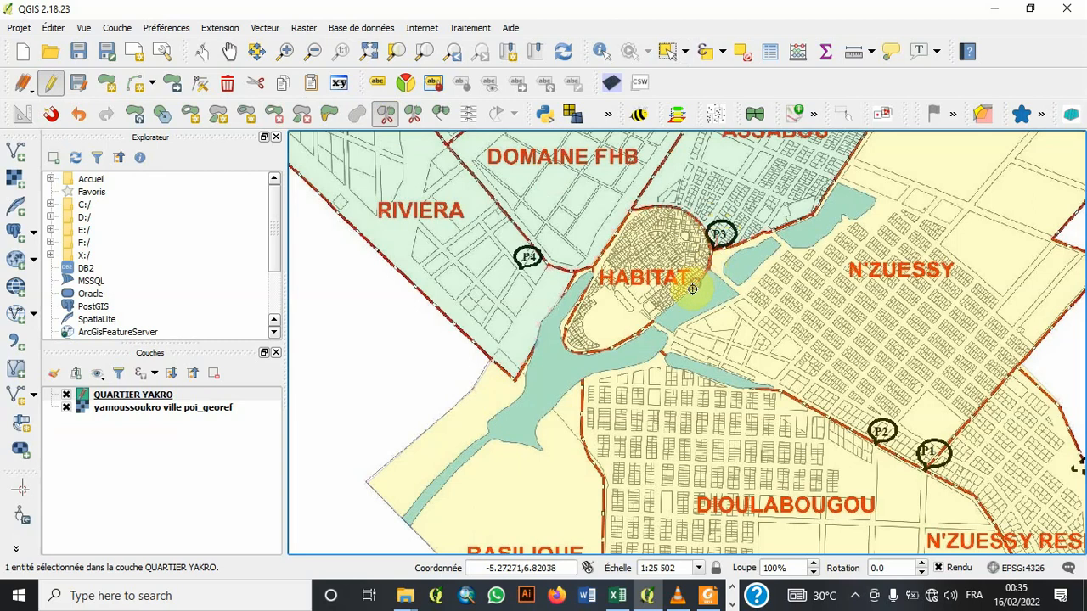
click(688, 294)
click(669, 307)
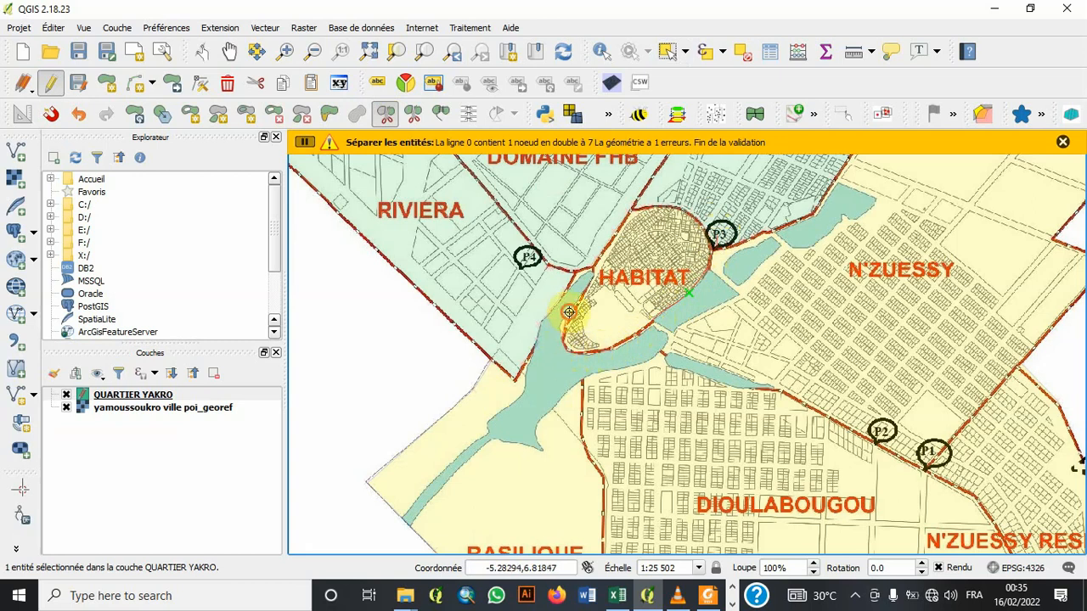
right_click(585, 253)
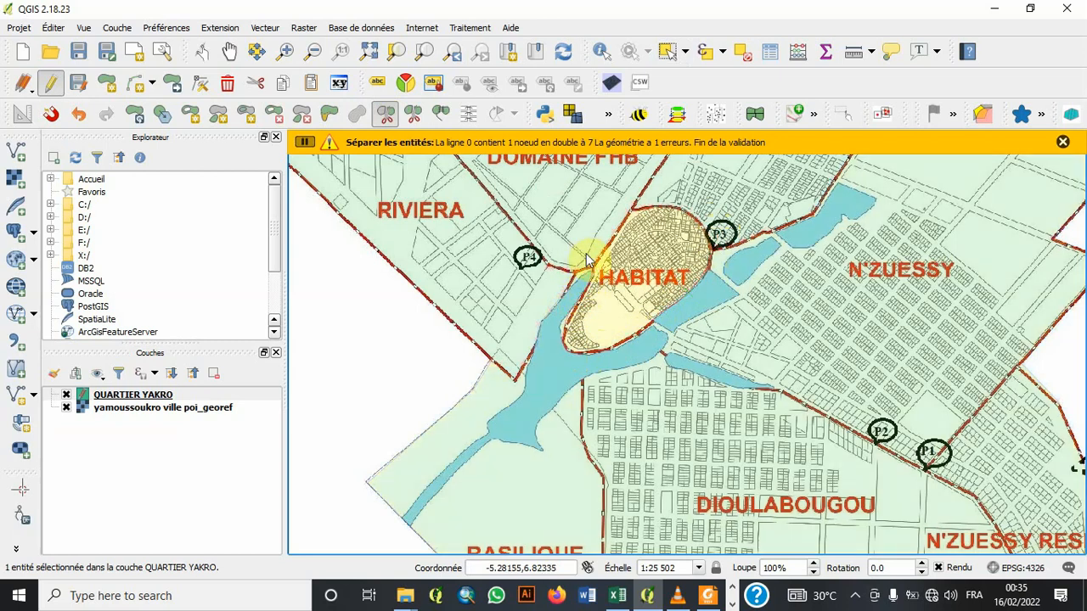
- Select the remaining city polygon and split N'ZUESSY off it along its boundary with DIOULABOUGOU and N'ZUESSY RESIDENTIEL
click(666, 56)
click(808, 325)
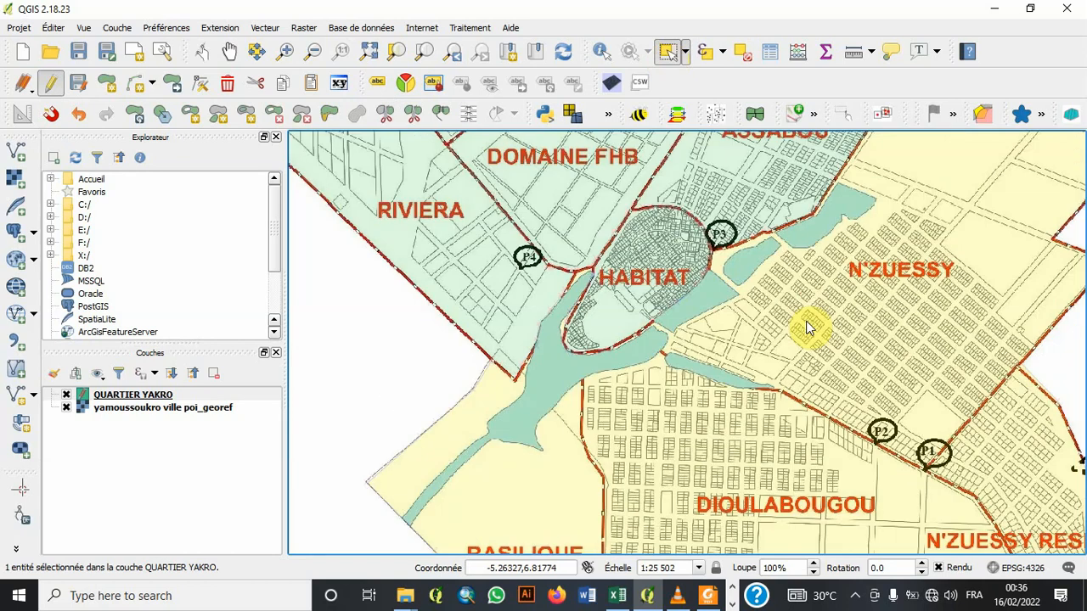
key(Down)
key(Down)
key(Up)
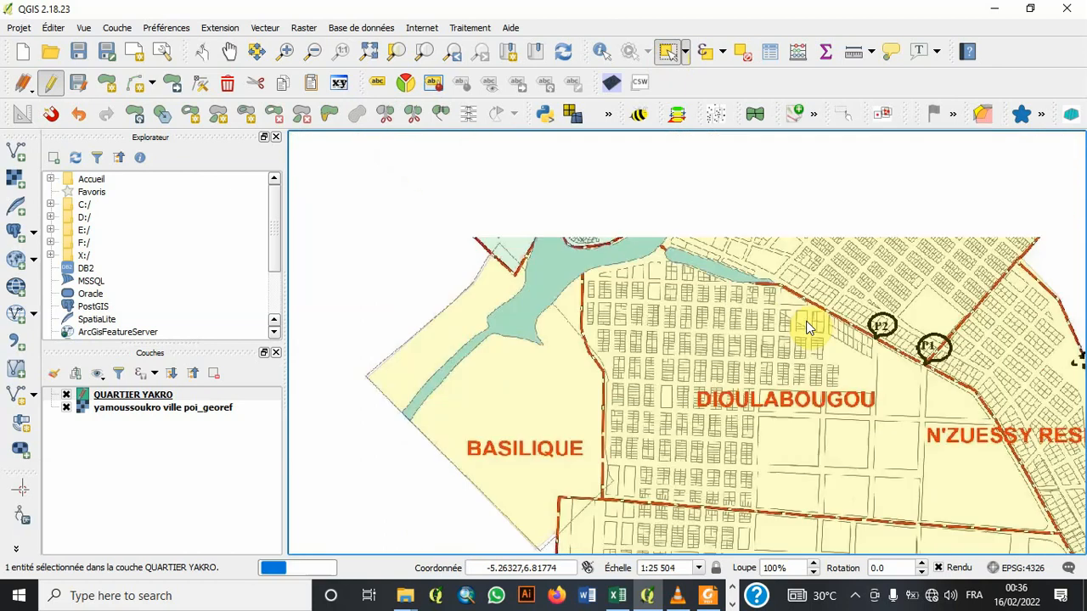
key(Down)
key(Up)
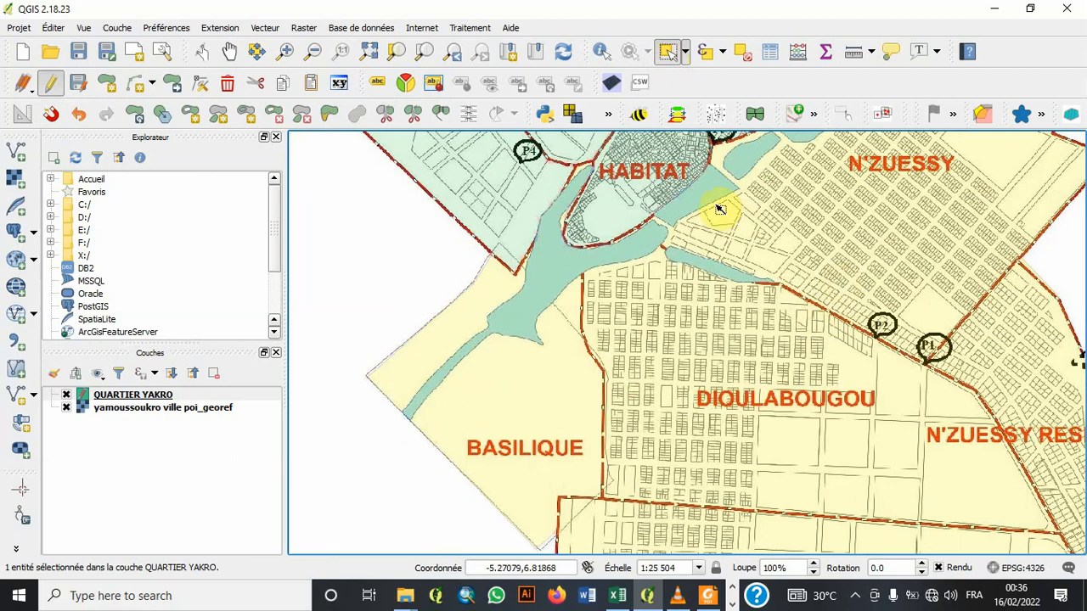
click(388, 115)
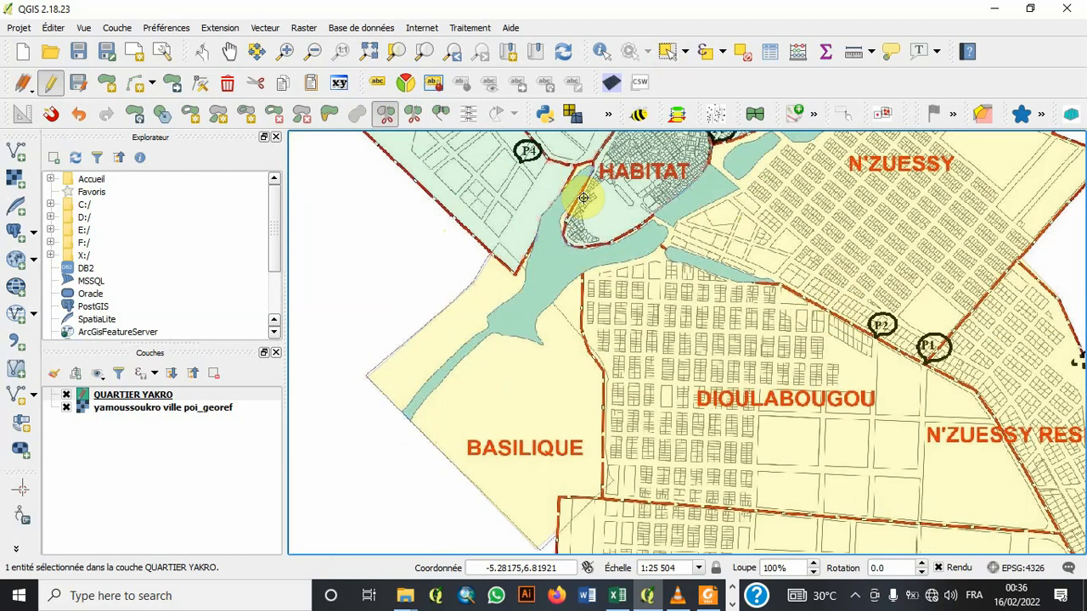
key(Right)
key(Up)
key(Up)
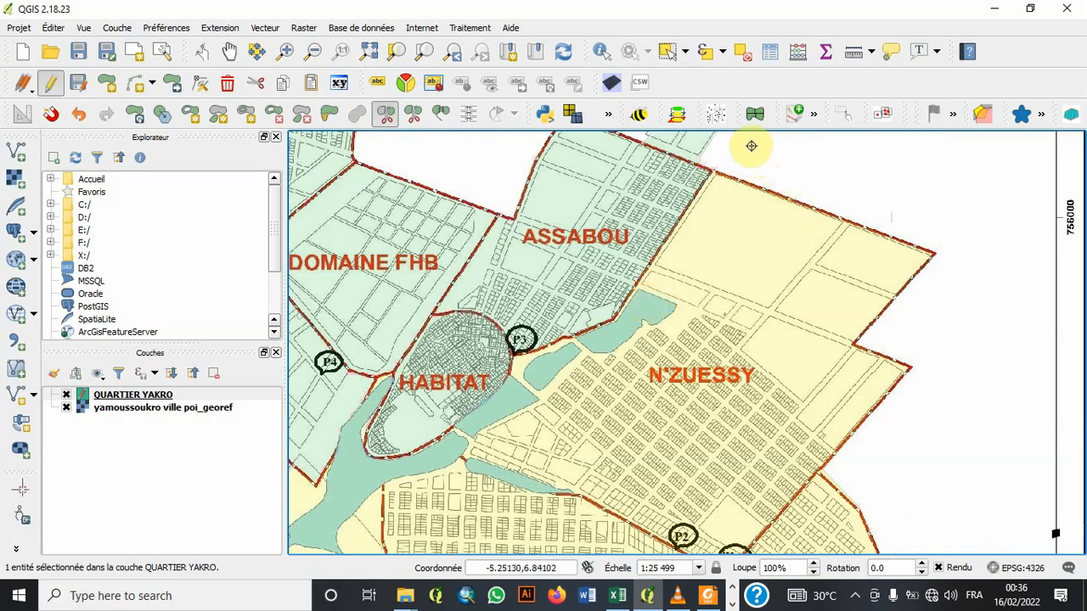
click(711, 171)
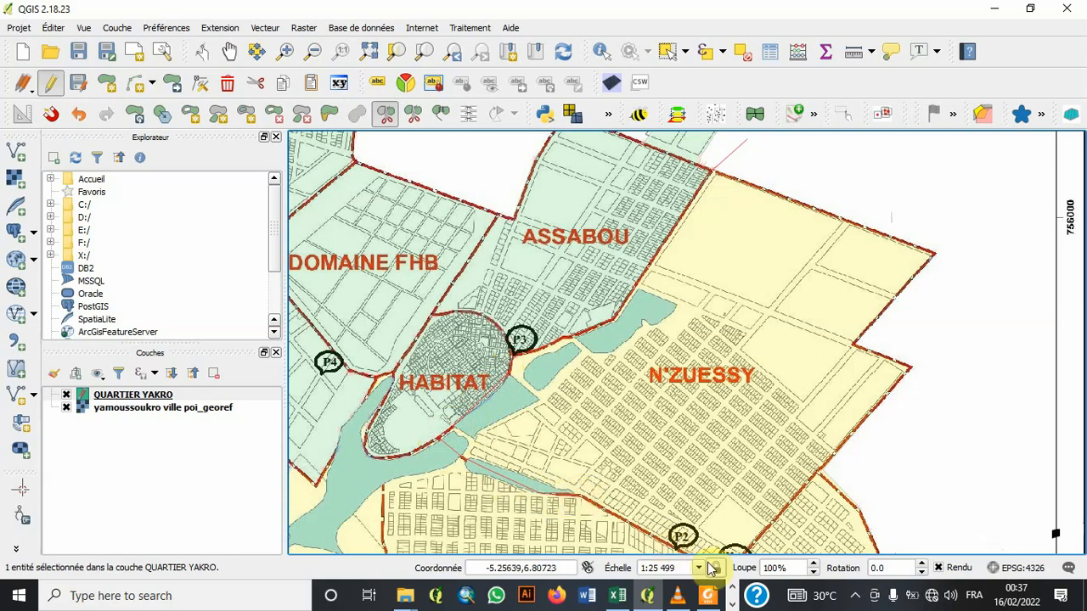
key(Down)
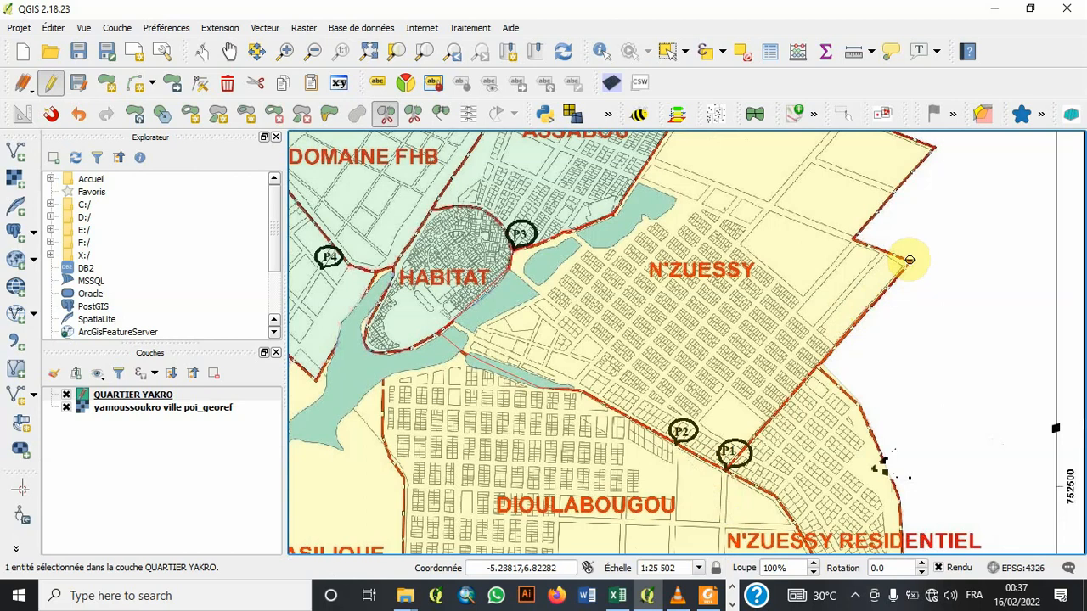
drag(909, 259, 933, 226)
right_click(932, 226)
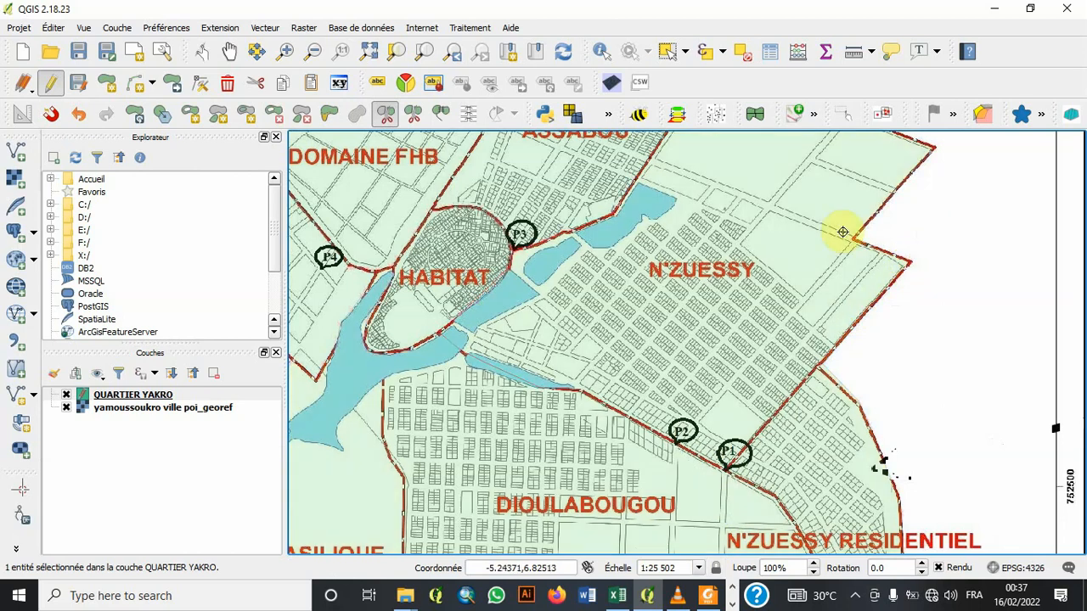
- Check the split by selecting the rest of the city and the N'ZUESSY polygon in turn
click(668, 51)
click(594, 501)
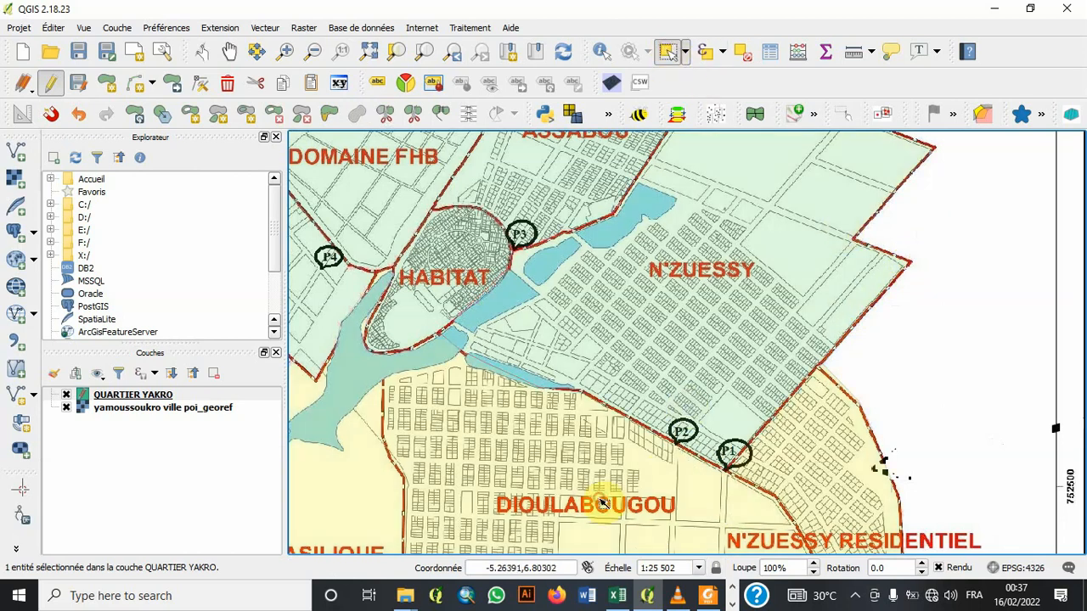
click(757, 381)
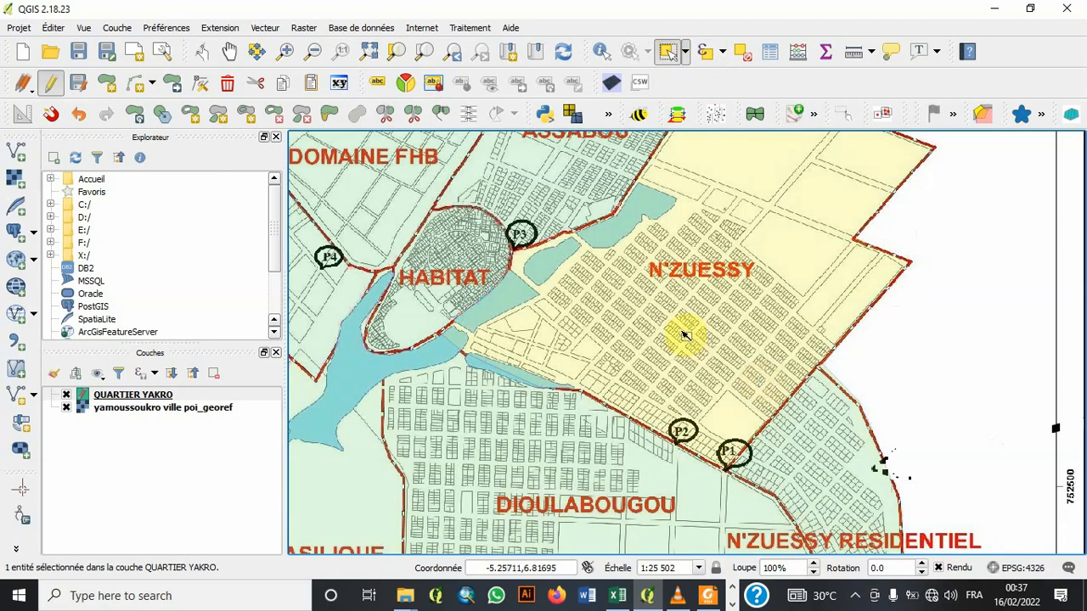
key(Right)
key(Down)
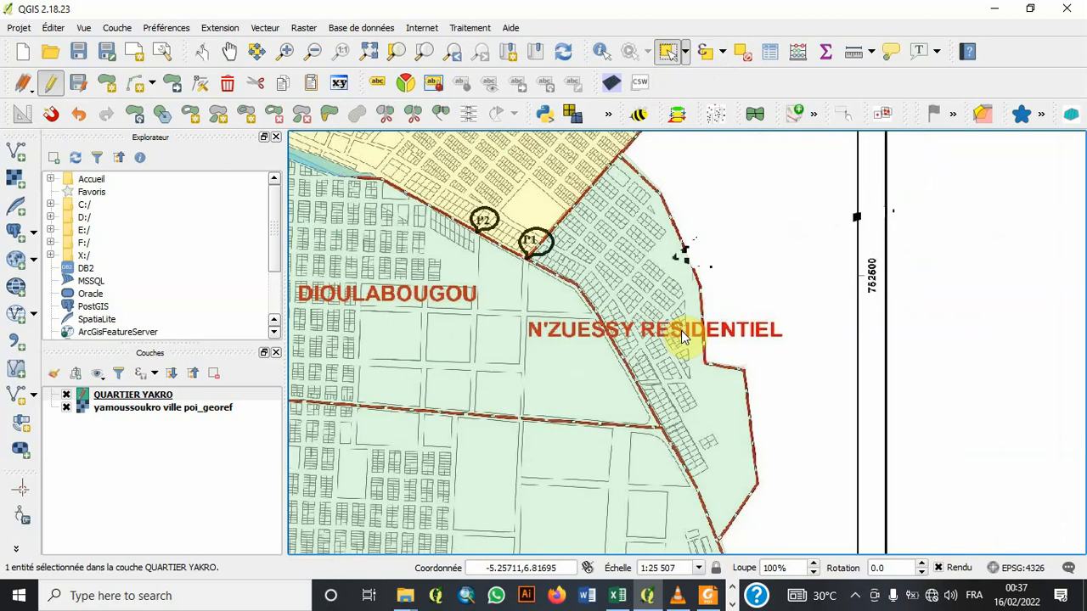
key(Down)
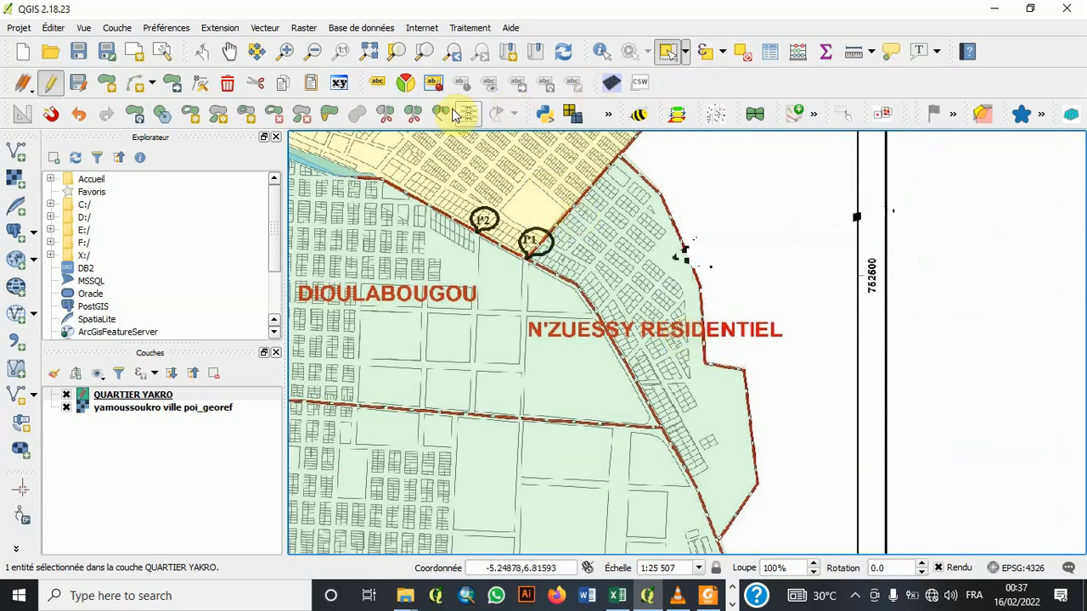
click(385, 113)
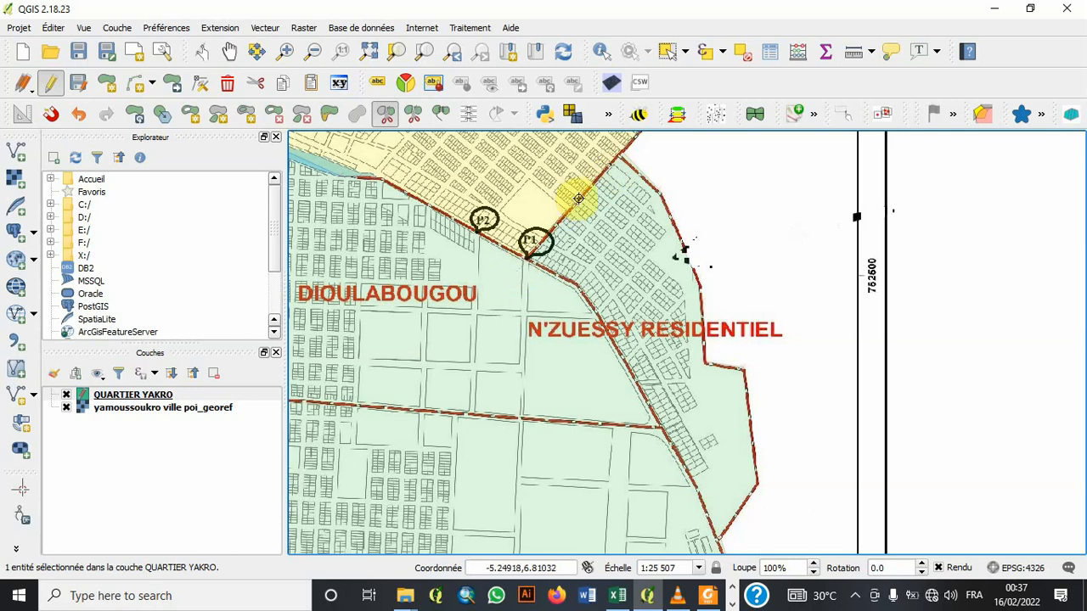
right_click(607, 230)
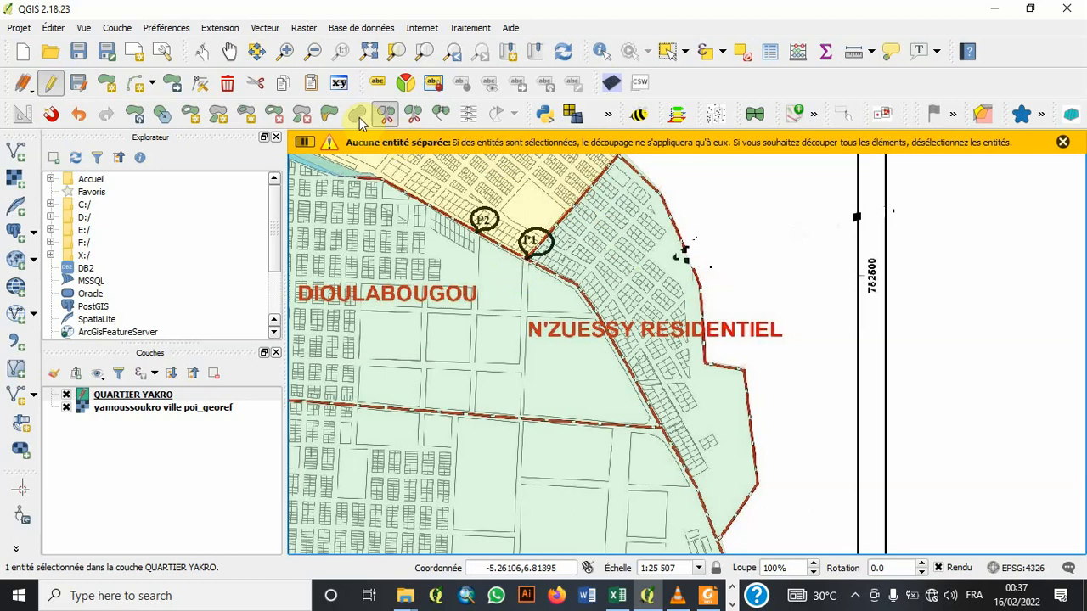
- Select the remaining city polygon and split N'ZUESSY RESIDENTIEL off it along its boundary with DIOULABOUGOU and KOKRENOU
click(667, 51)
click(537, 307)
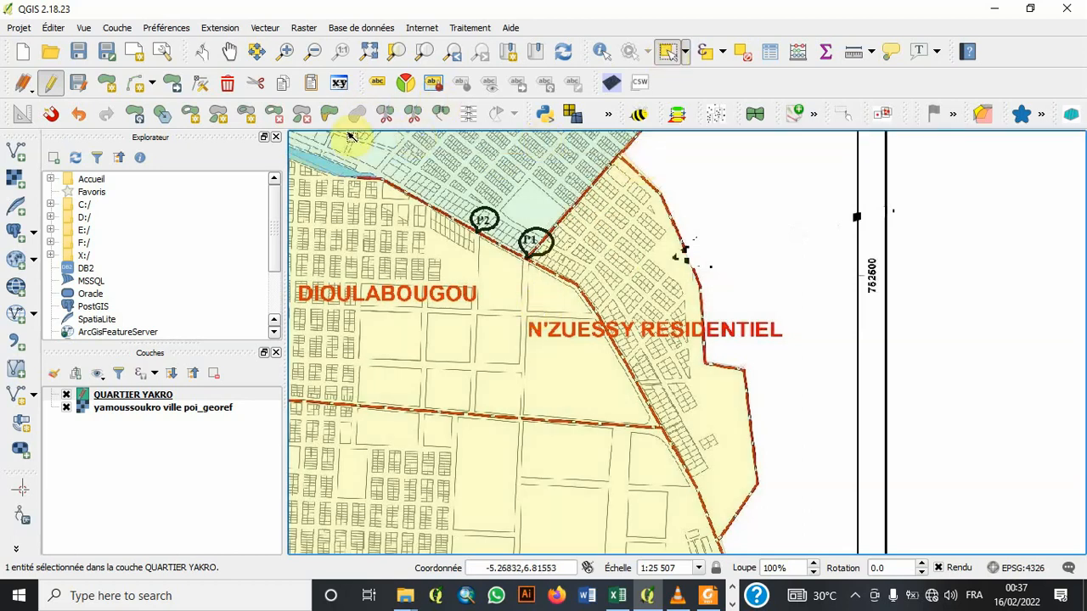
click(382, 116)
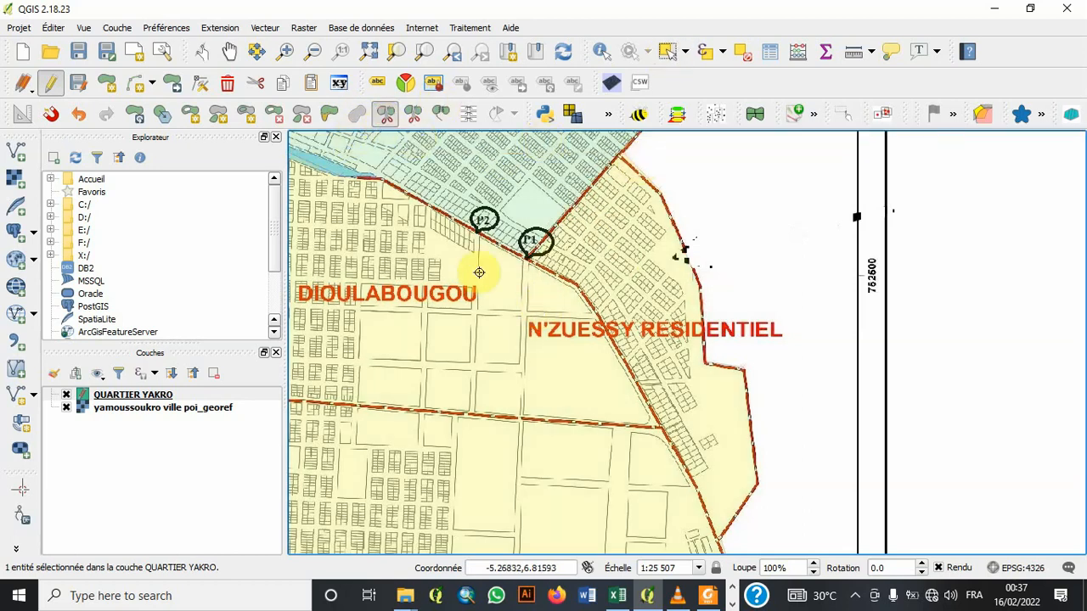
click(664, 150)
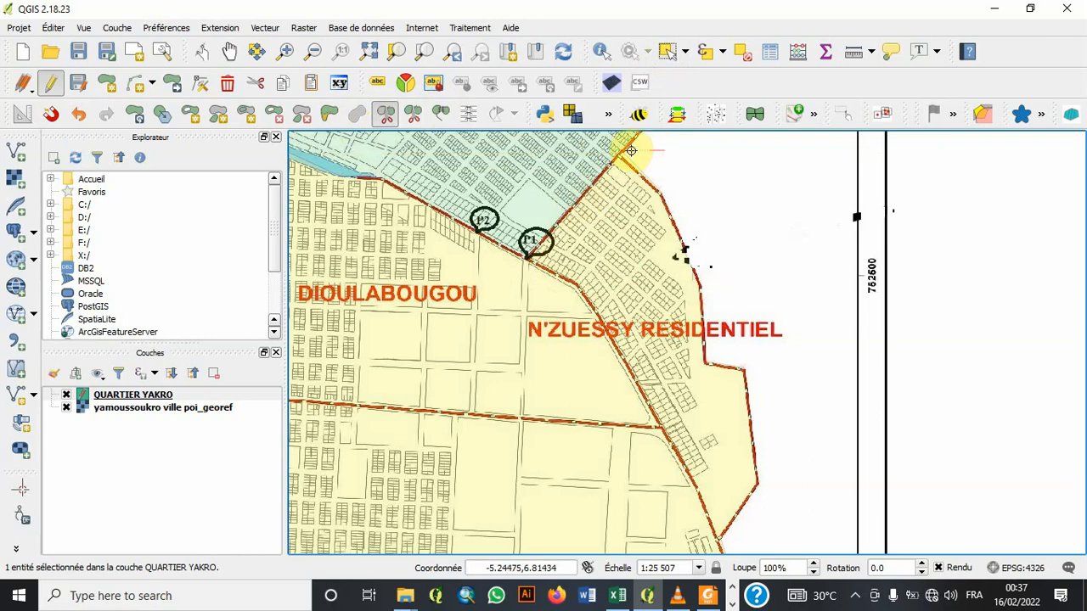
click(620, 152)
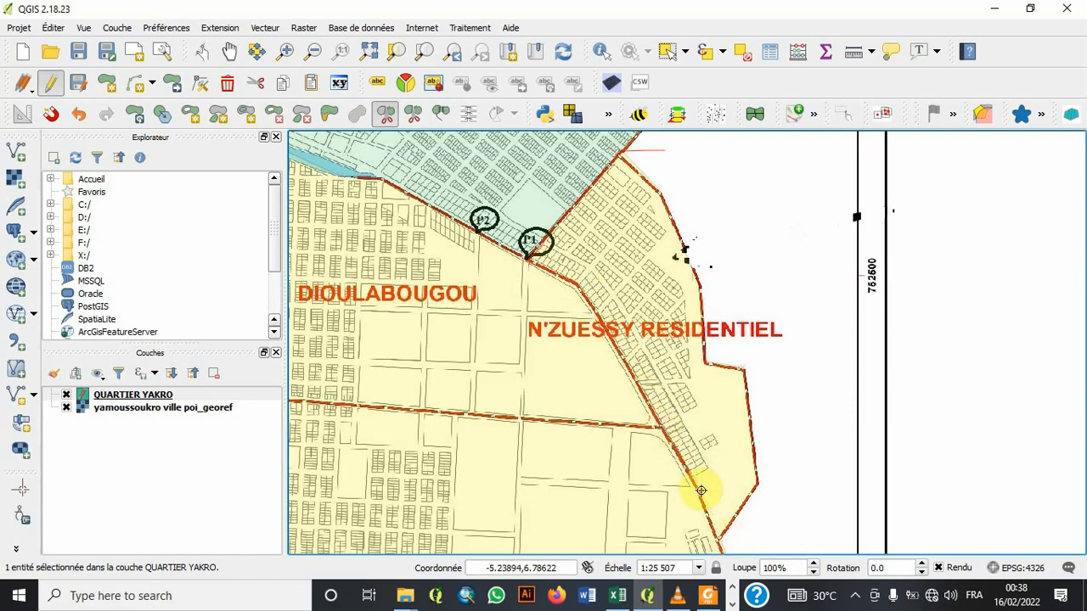
click(720, 544)
right_click(747, 552)
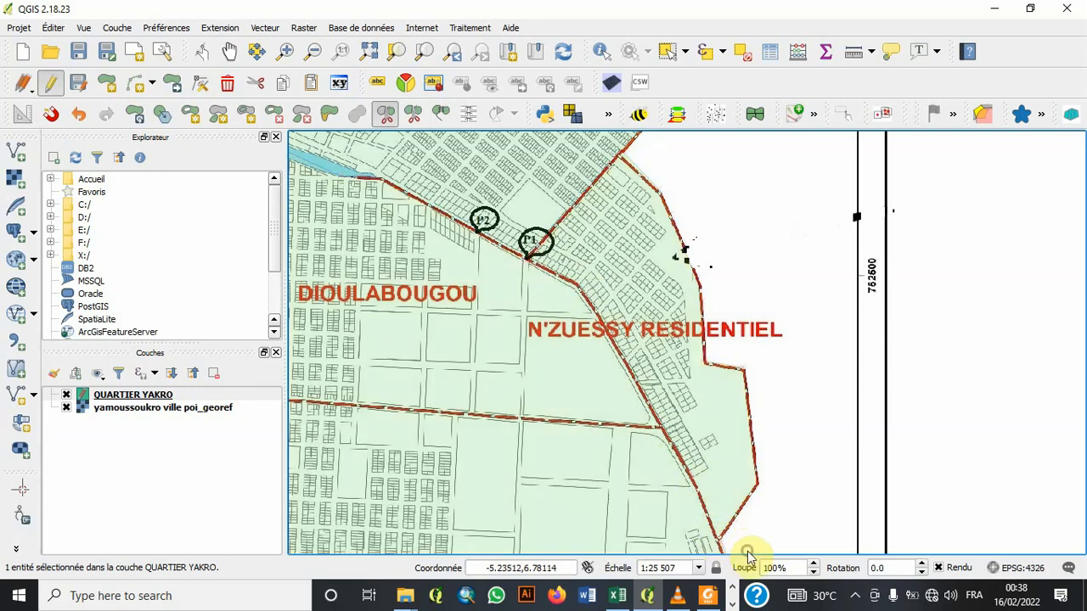
- Select the remaining city polygon and split KOKRENOU off it along its boundary with DIOULABOUGOU and BASILIQUE
click(667, 51)
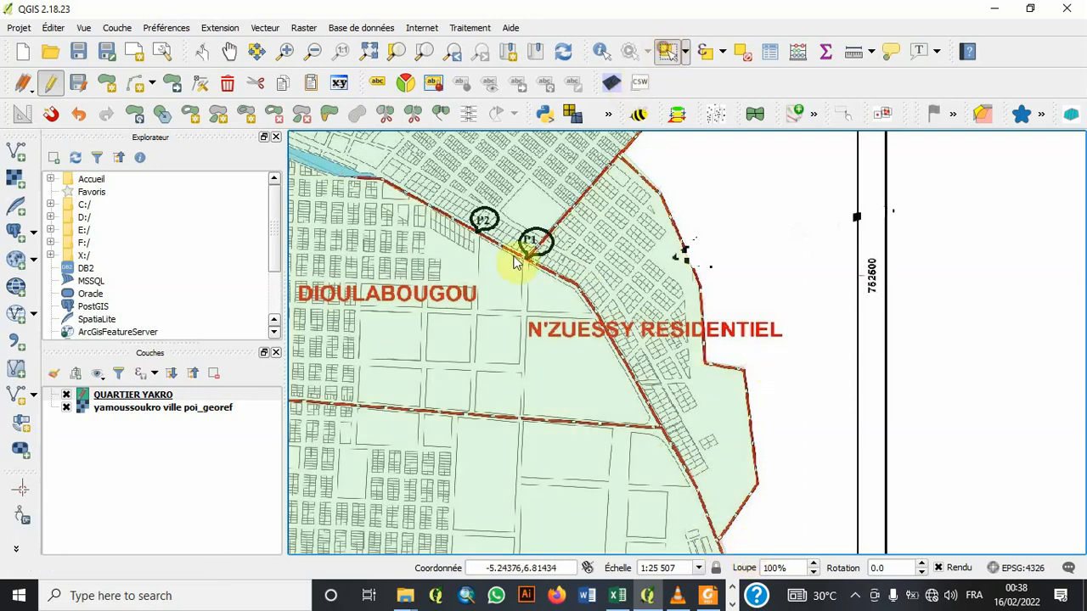
click(480, 359)
key(Left)
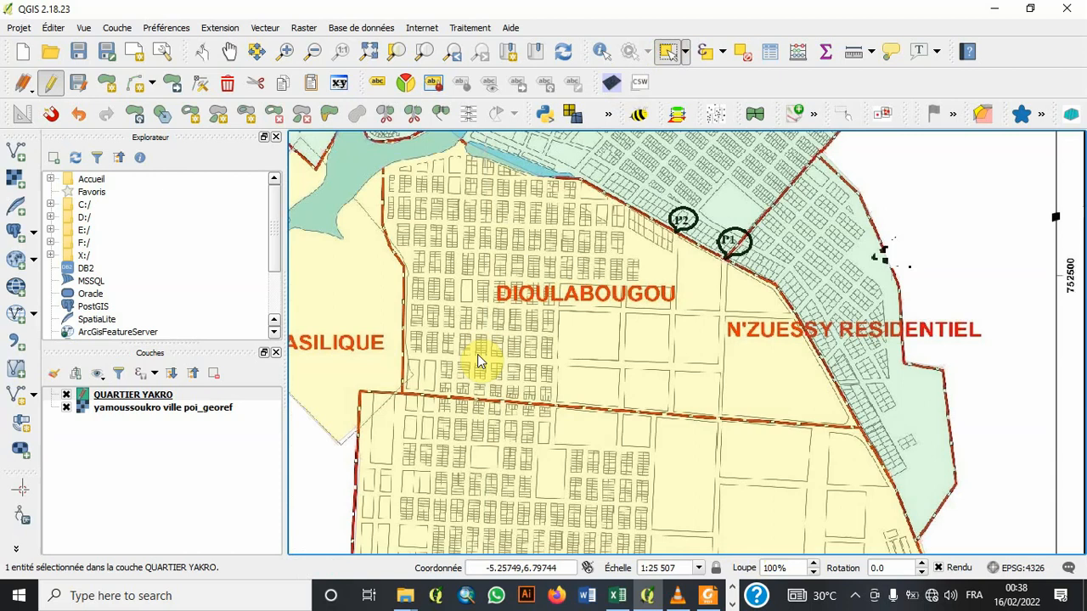
key(Up)
key(Left)
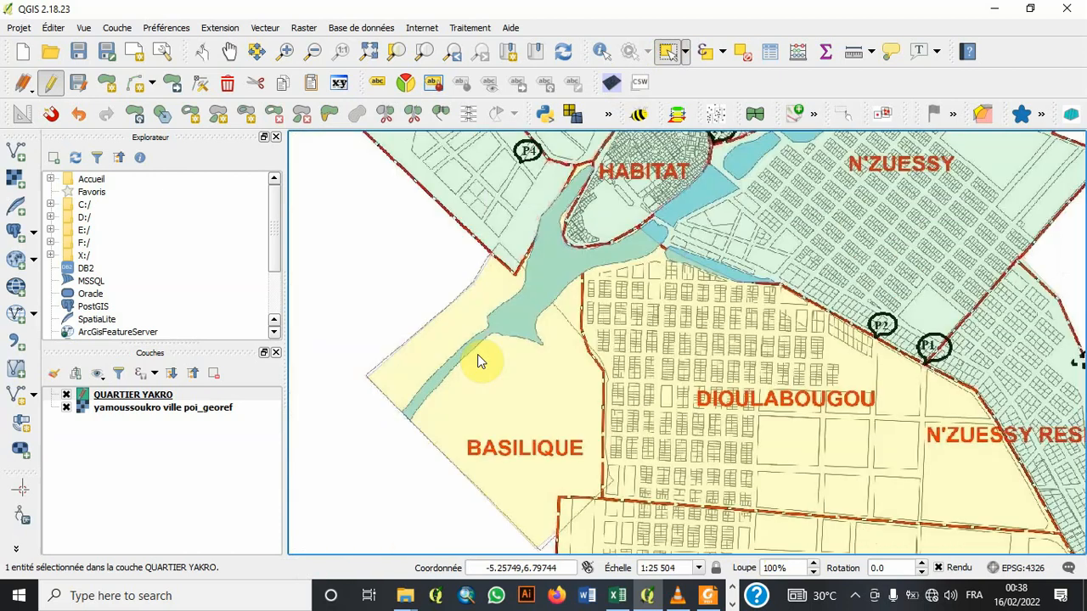
key(Right)
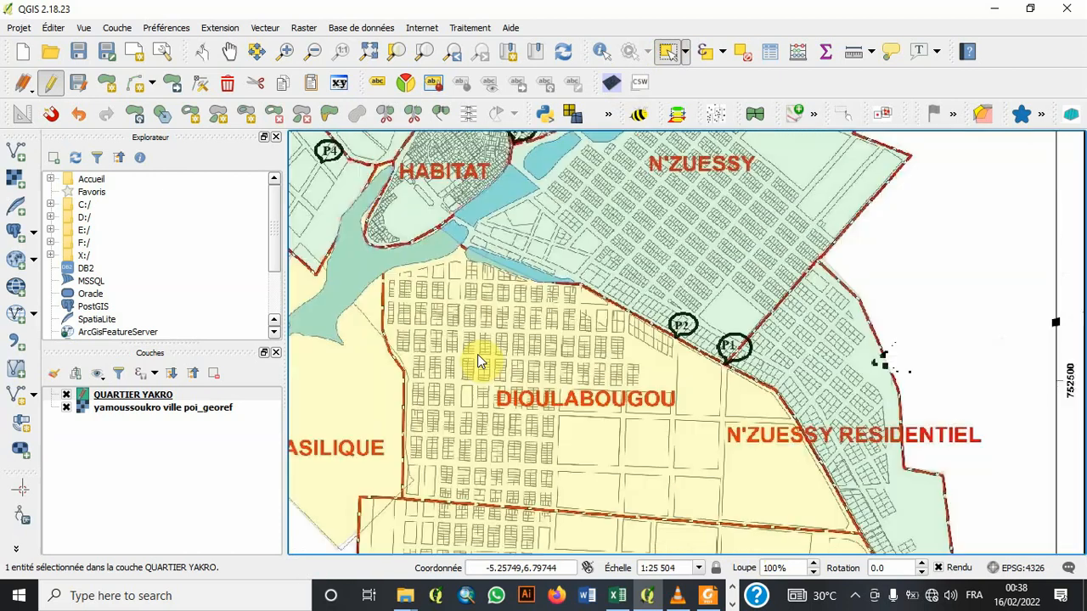
key(Down)
key(Down)
key(Down)
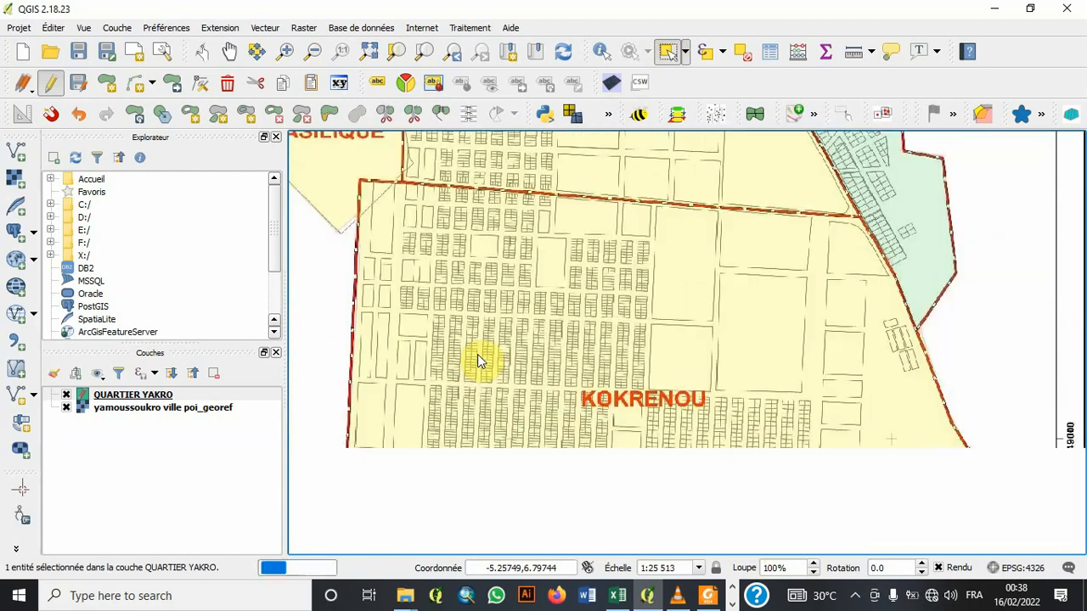
key(Up)
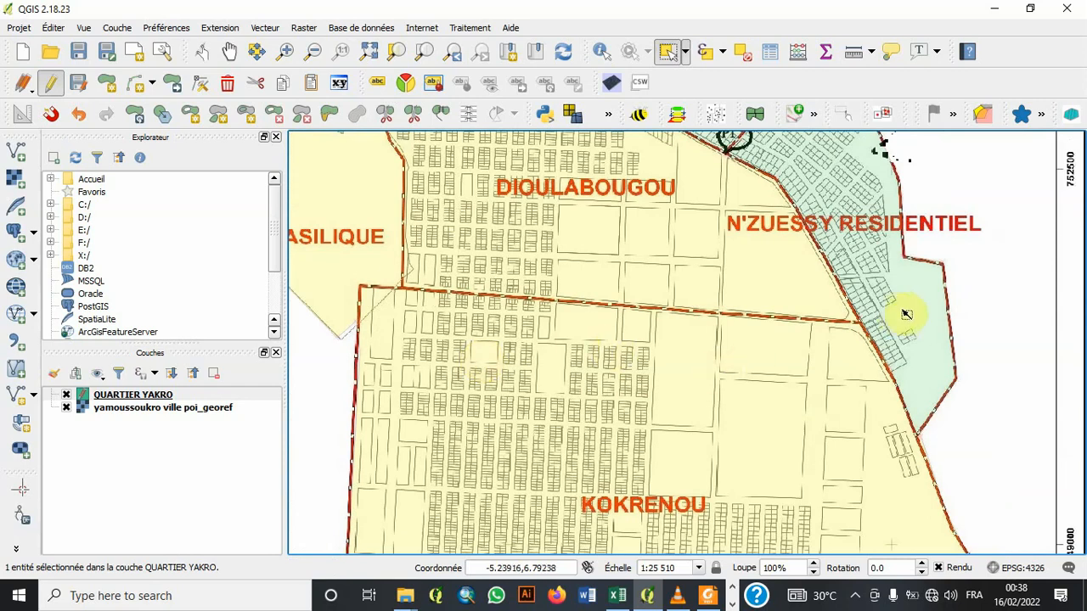
click(386, 114)
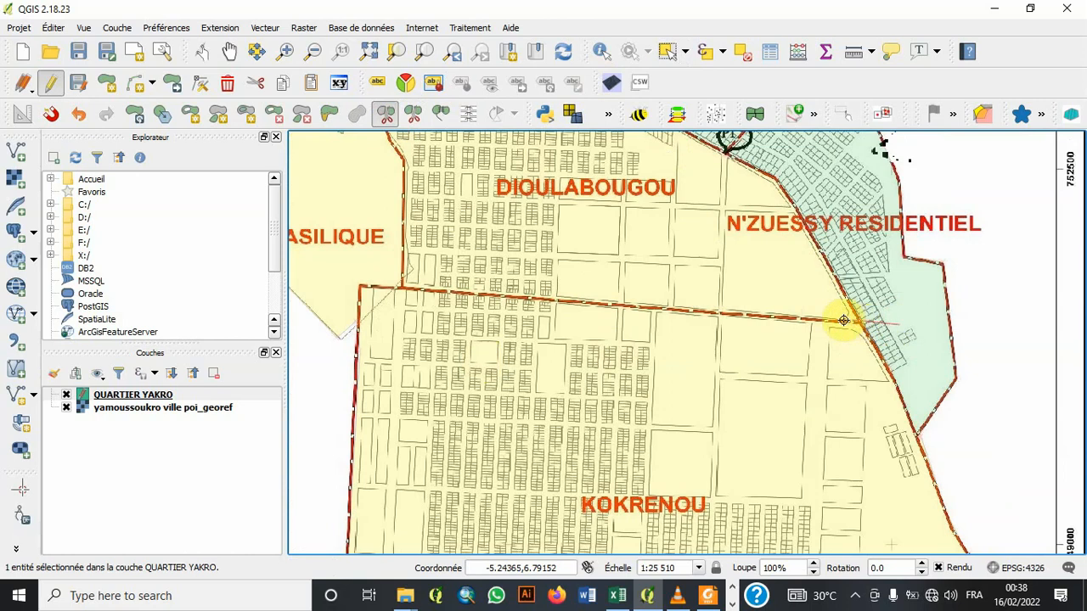
click(753, 317)
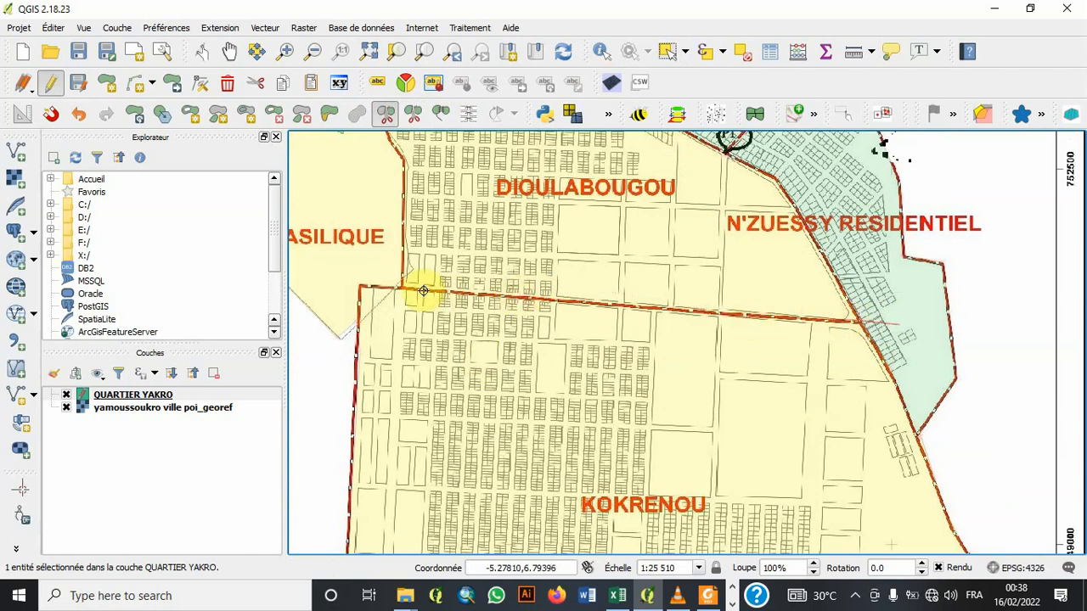
click(360, 288)
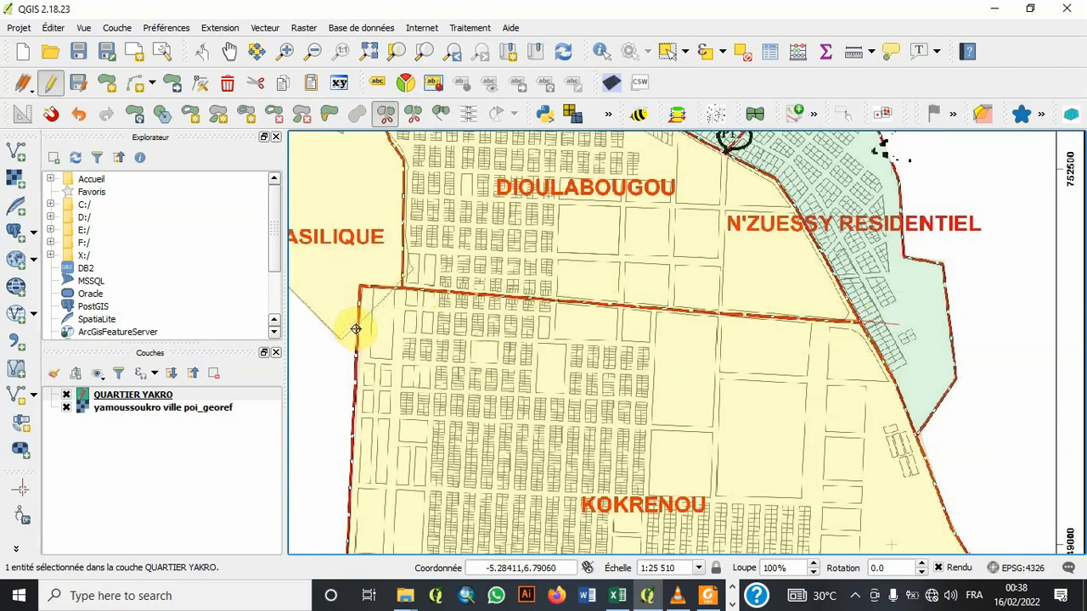
click(316, 358)
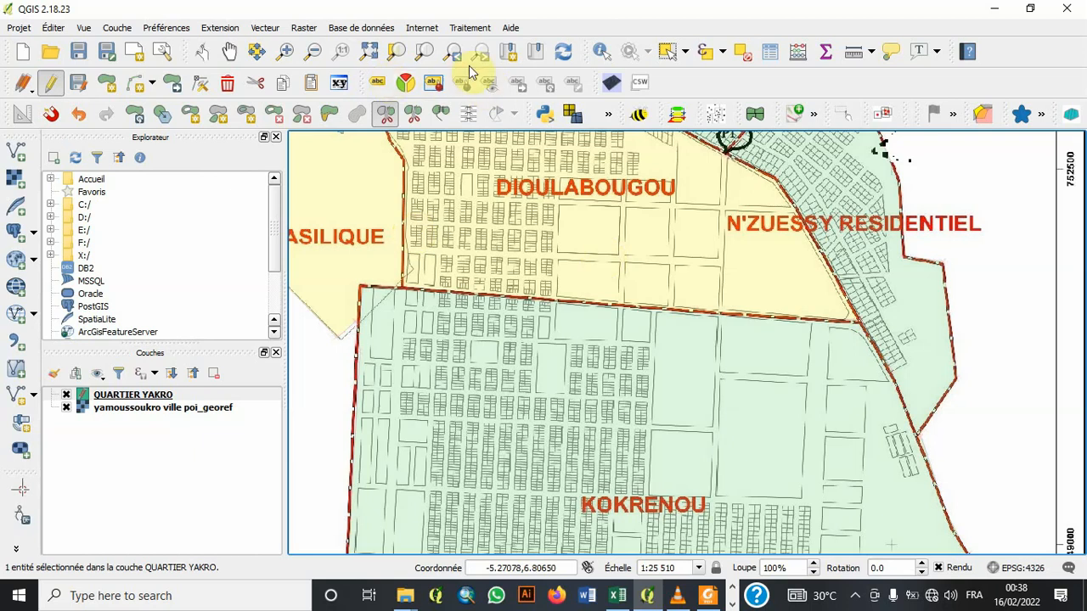
- Select the remaining city polygon and split it into BASILIQUE and DIOULABOUGOU along their shared boundary up to the lake
click(667, 52)
click(650, 237)
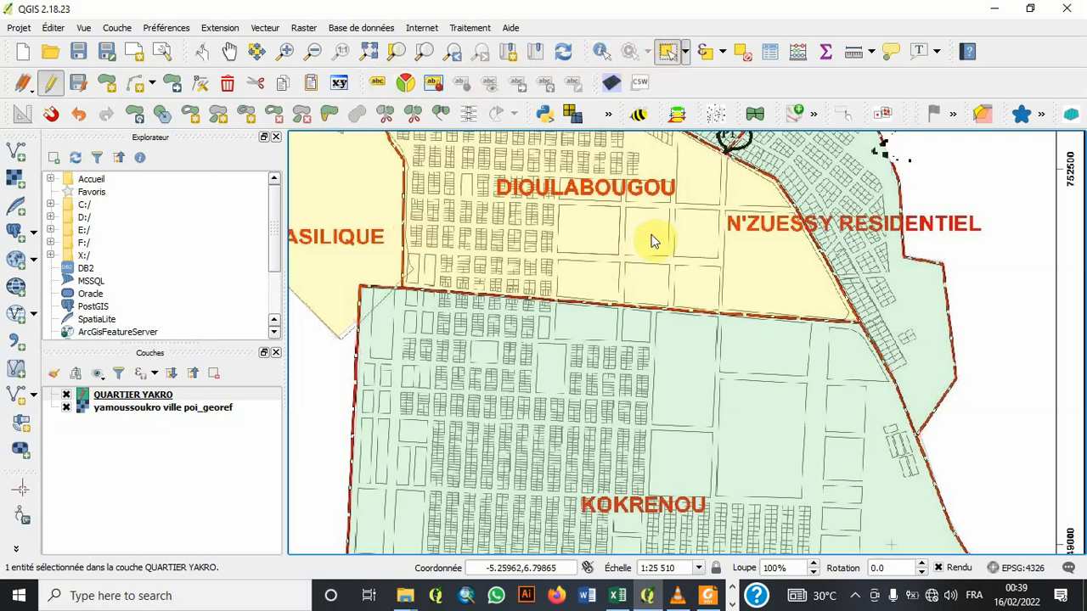
key(Up)
key(Left)
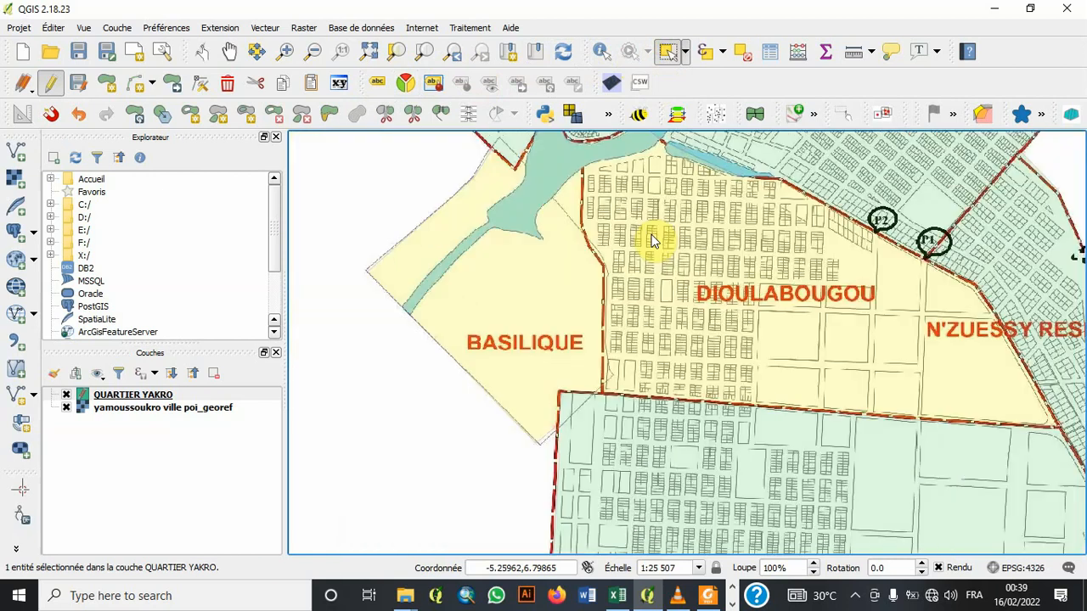
key(Up)
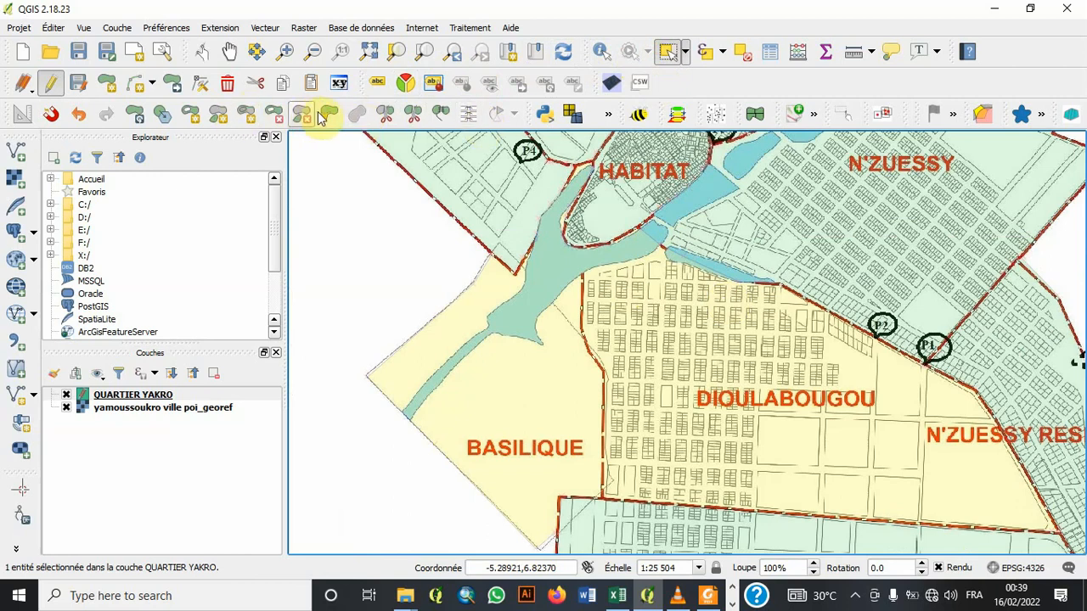
click(387, 116)
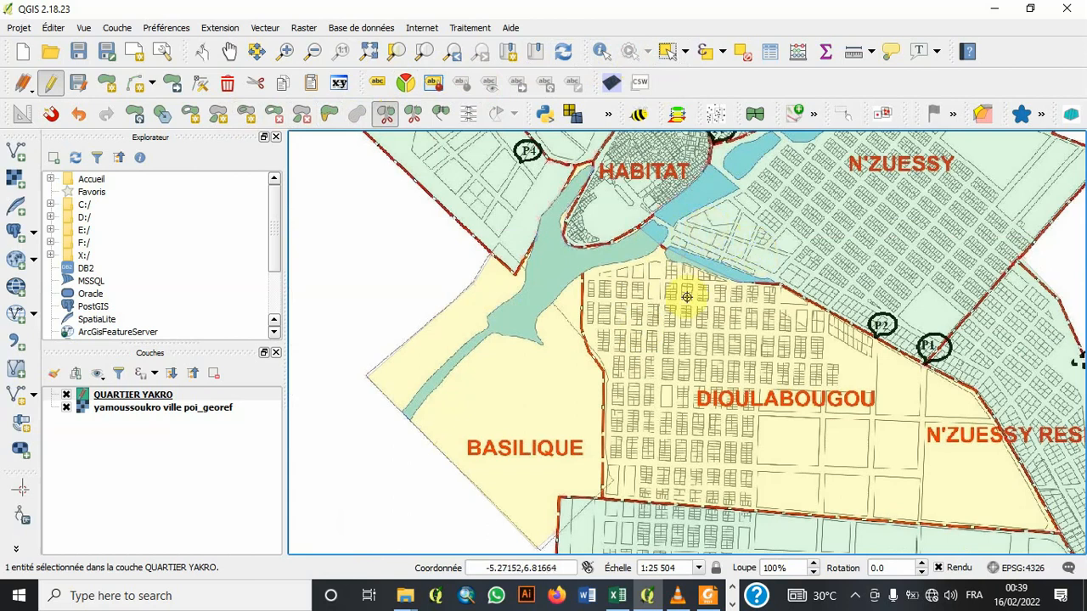
click(603, 497)
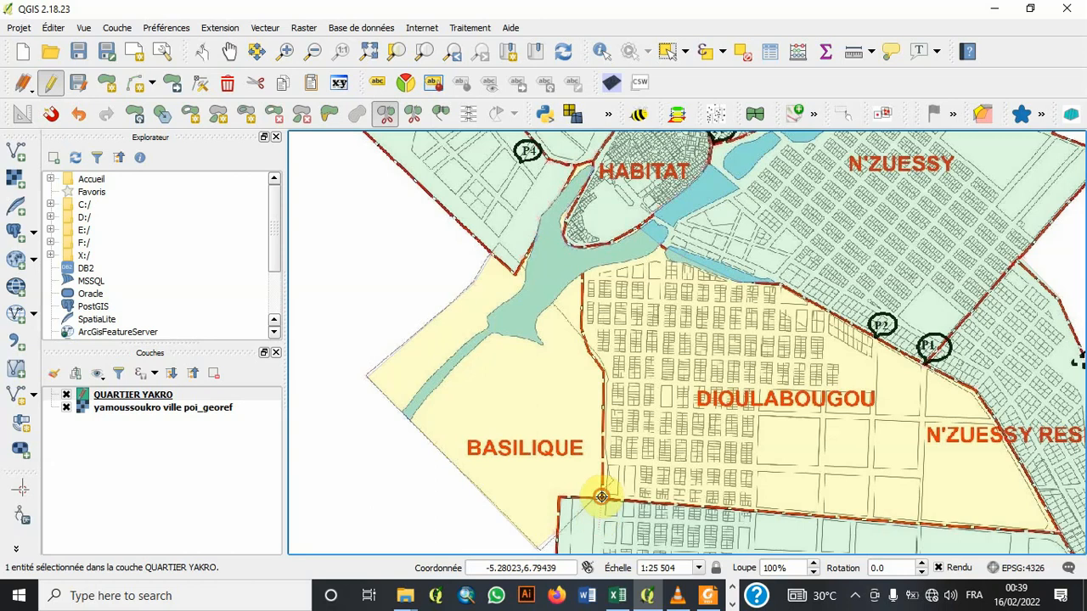
click(603, 419)
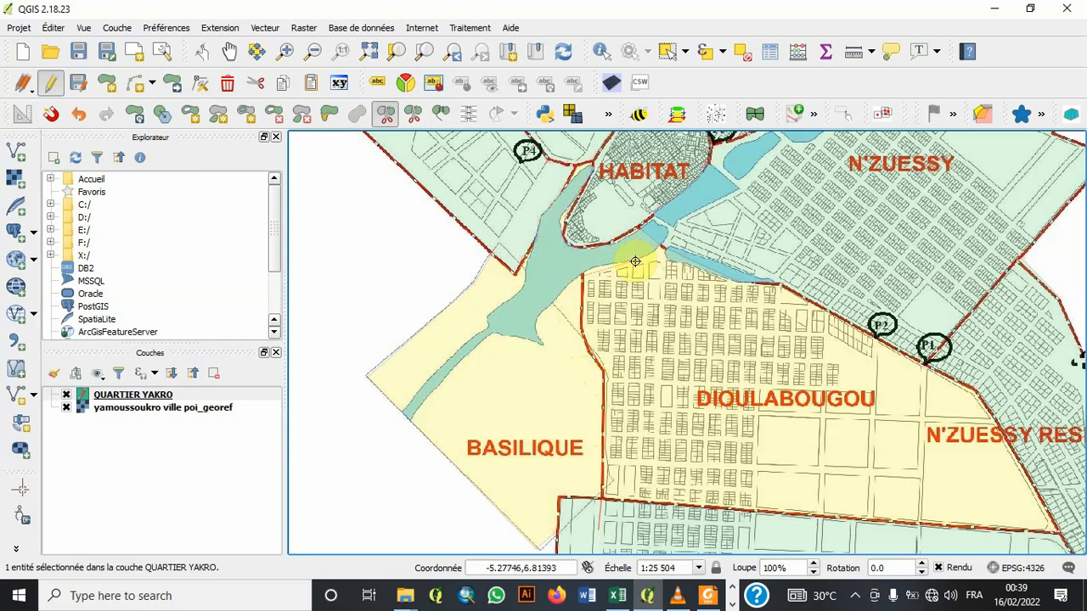
right_click(600, 217)
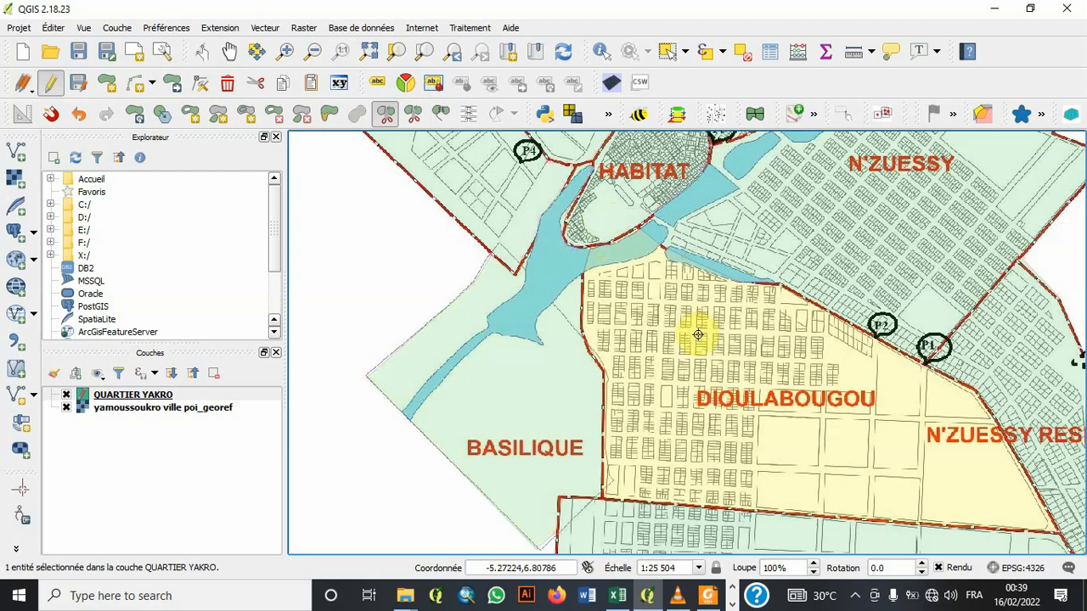
- Select the BASILIQUE polygon to check the split and look at the QUARTIER YAKRO attribute table
click(667, 54)
click(565, 354)
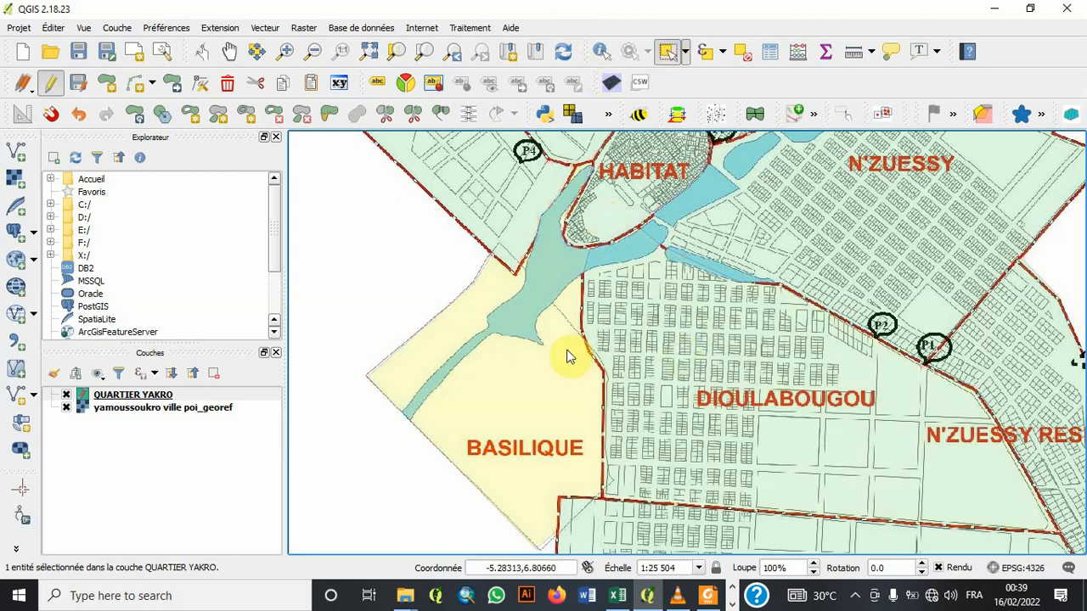
click(770, 55)
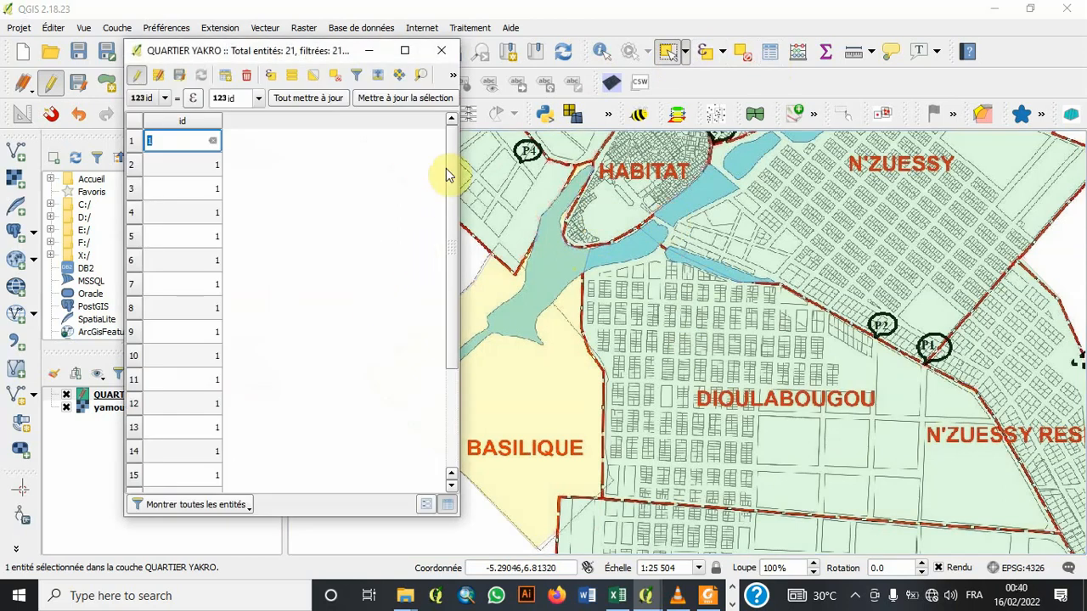
click(368, 50)
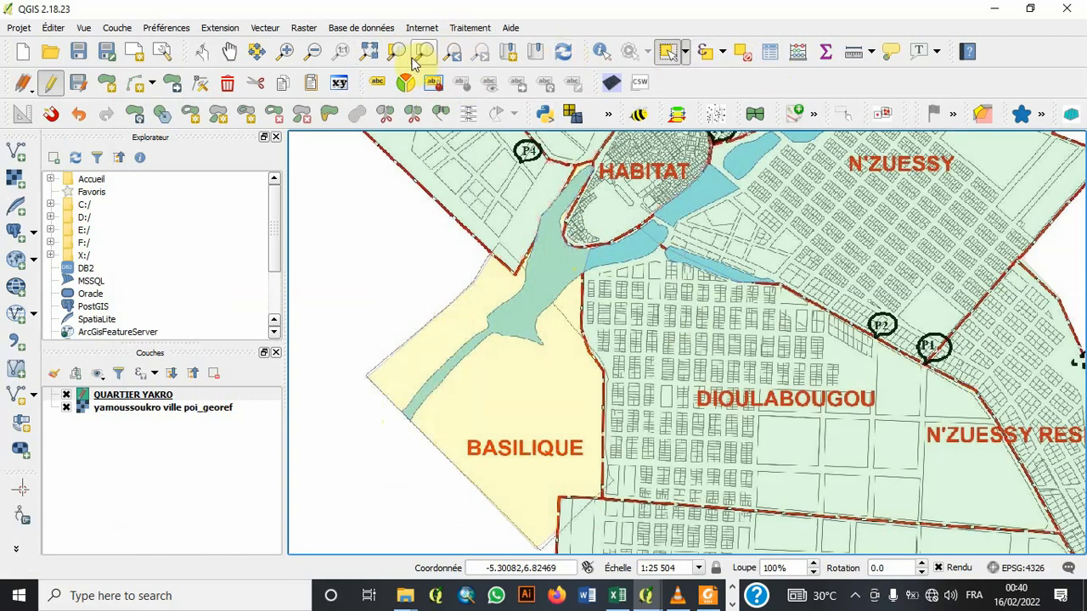
- Select all the district polygons on the full map and review their records in the attribute table
click(367, 53)
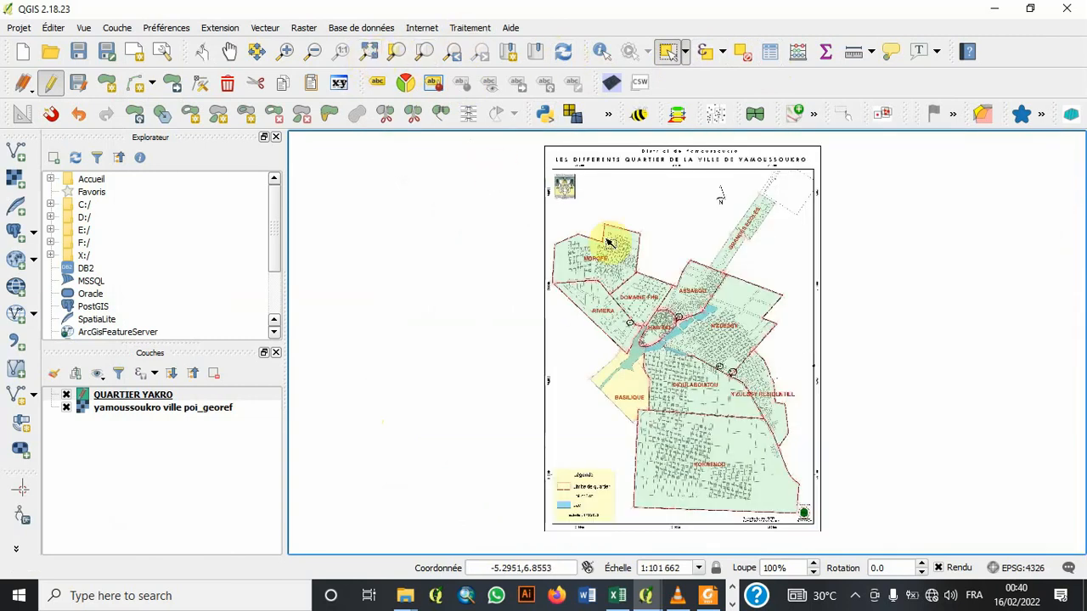
click(667, 52)
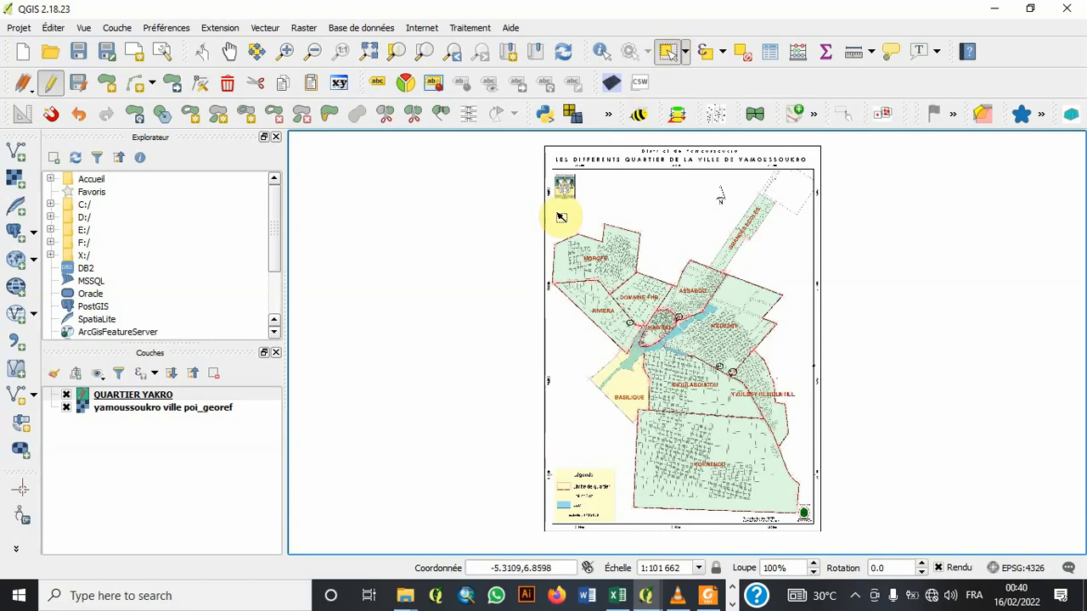
drag(557, 232, 817, 542)
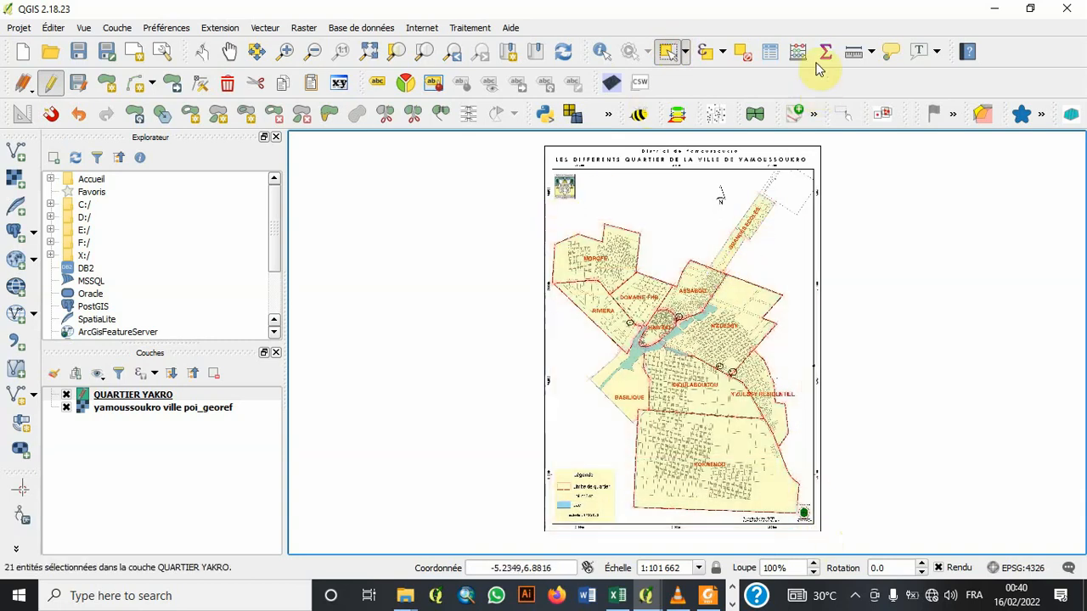
click(770, 52)
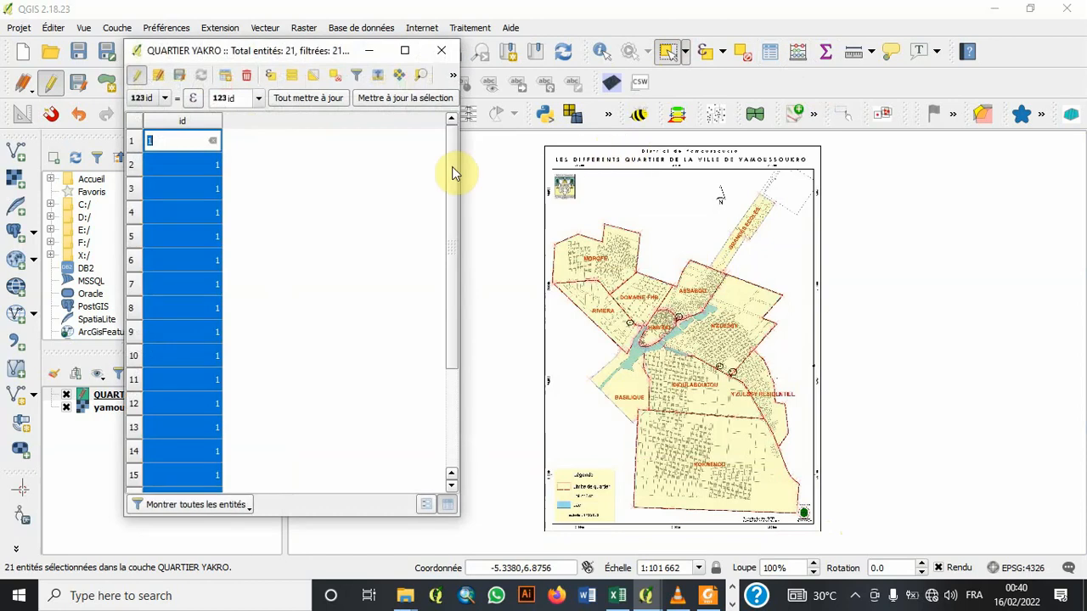
drag(451, 166, 450, 330)
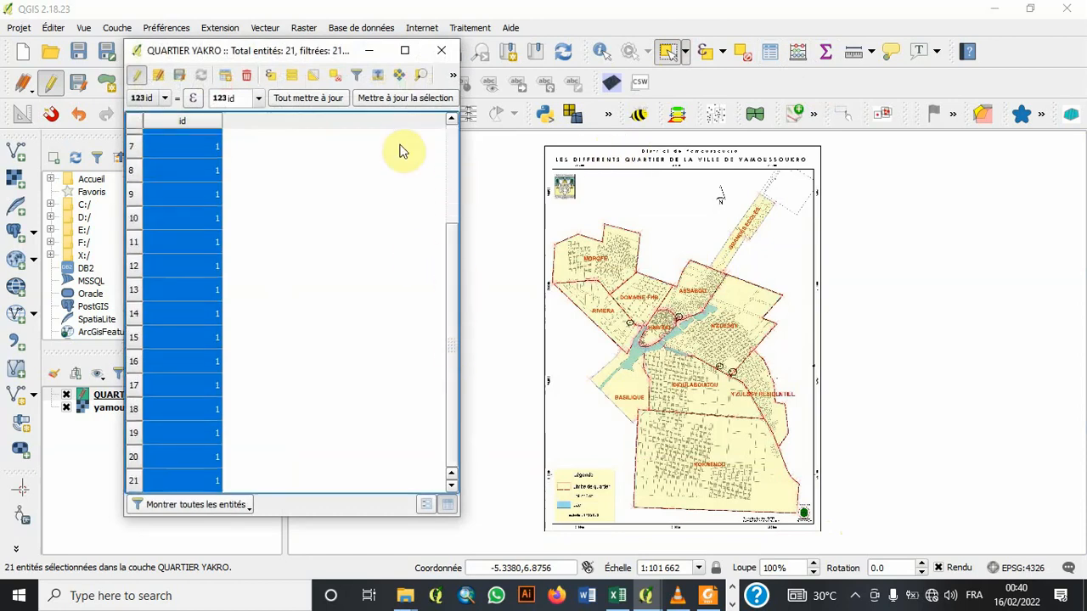
click(453, 208)
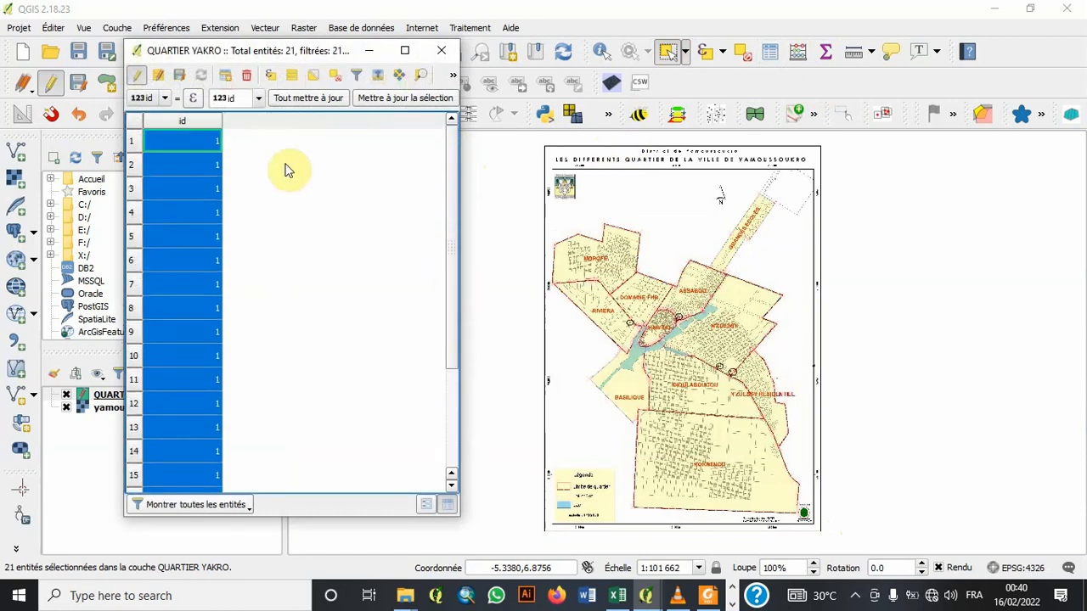
- Check on the map which polygons the first two attribute records belong to, and delete the second record
click(135, 142)
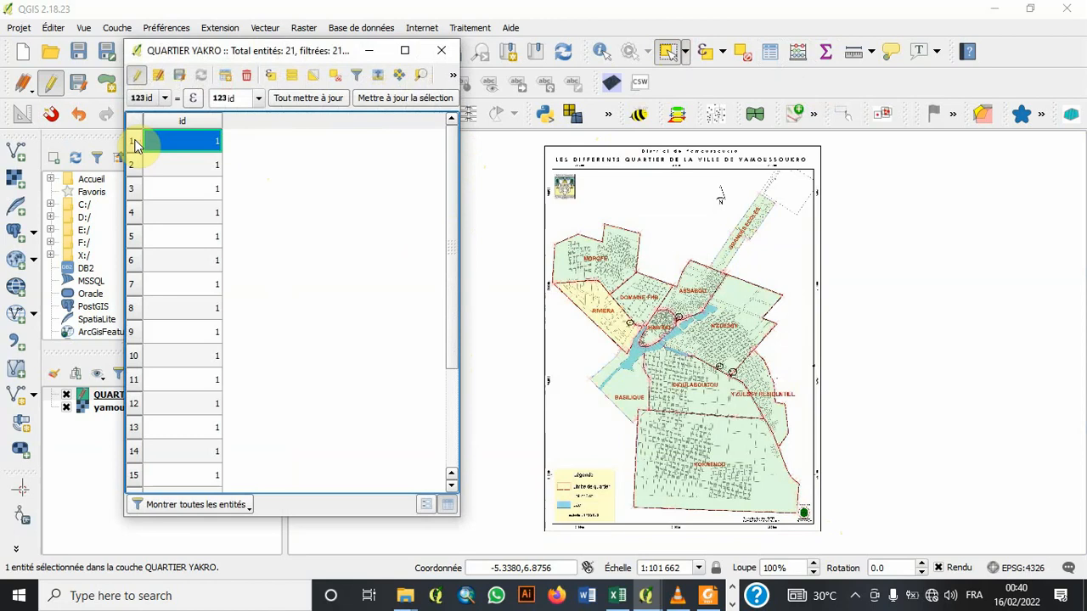
drag(451, 263, 441, 155)
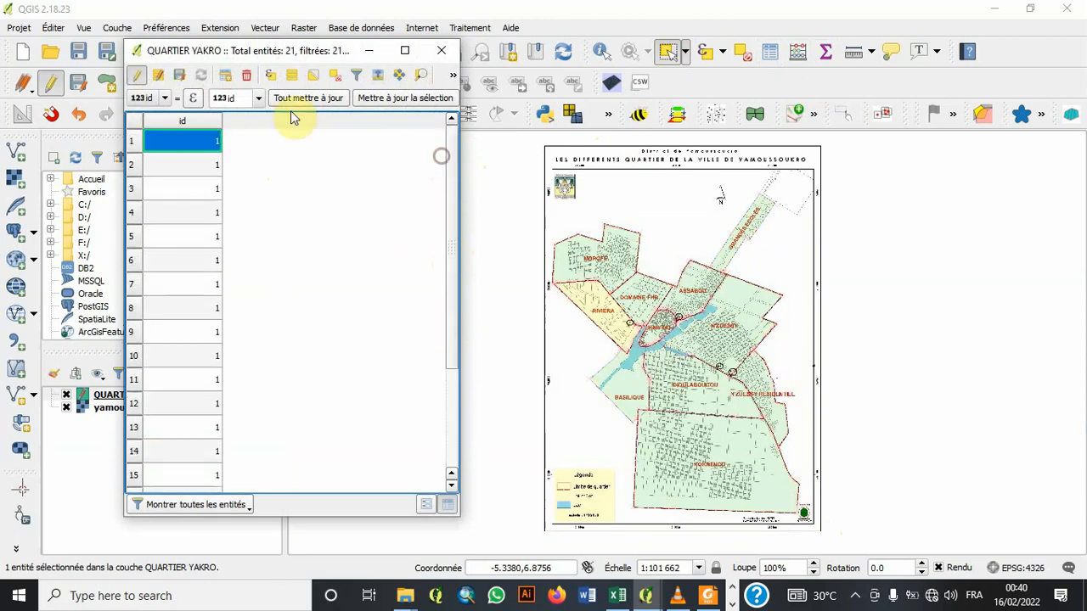
click(132, 169)
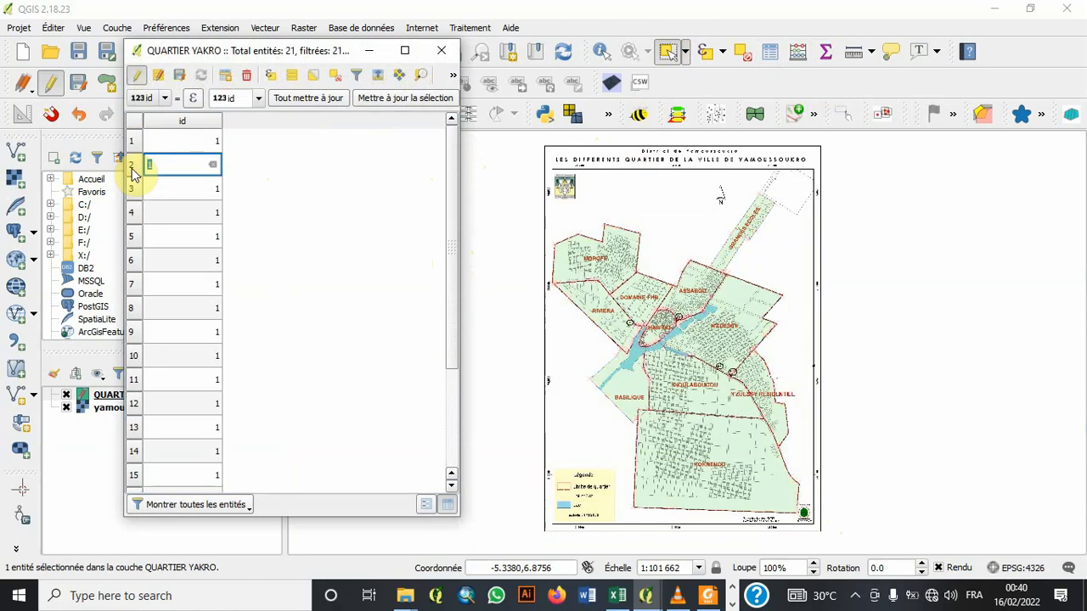
click(134, 169)
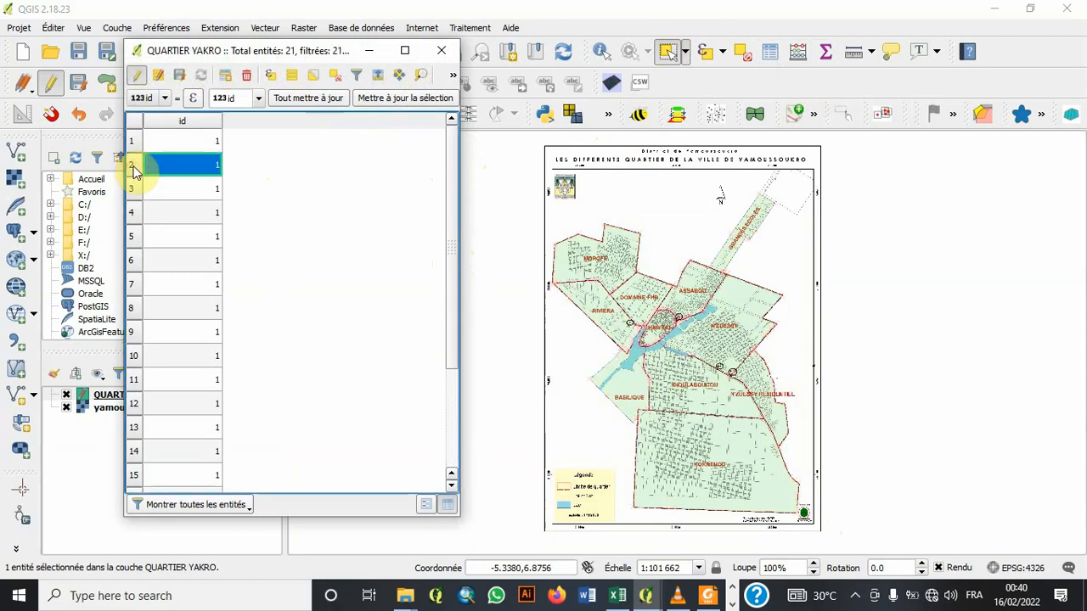
click(138, 143)
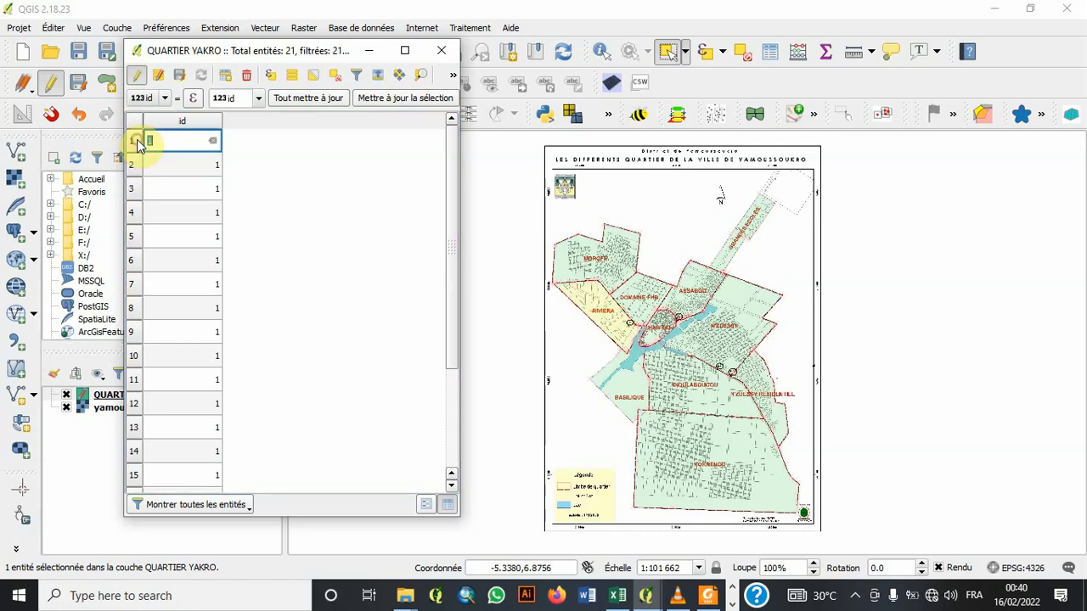
click(136, 171)
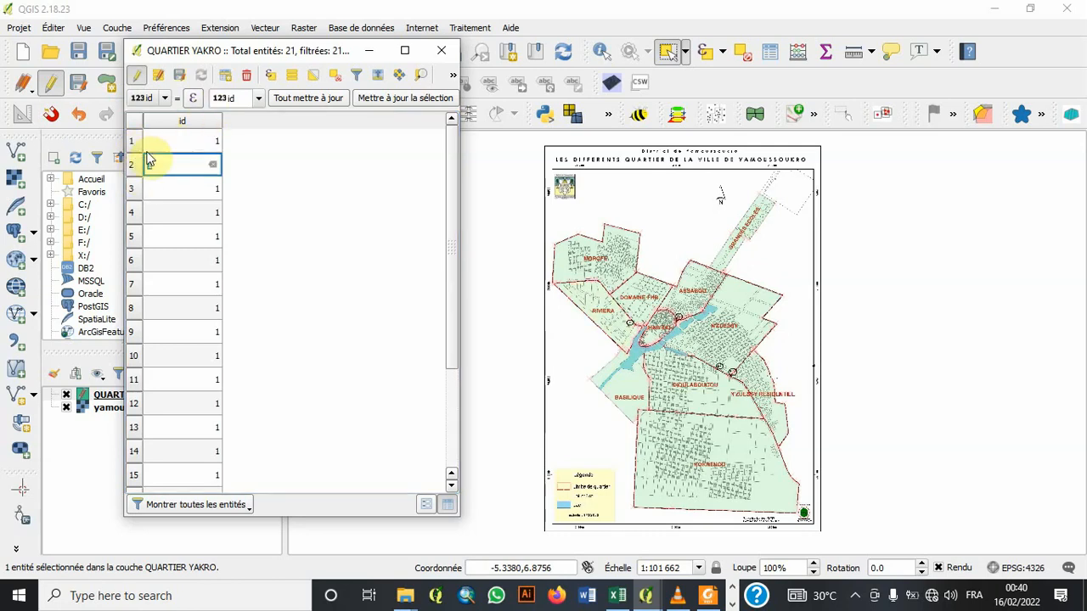
click(134, 170)
click(246, 75)
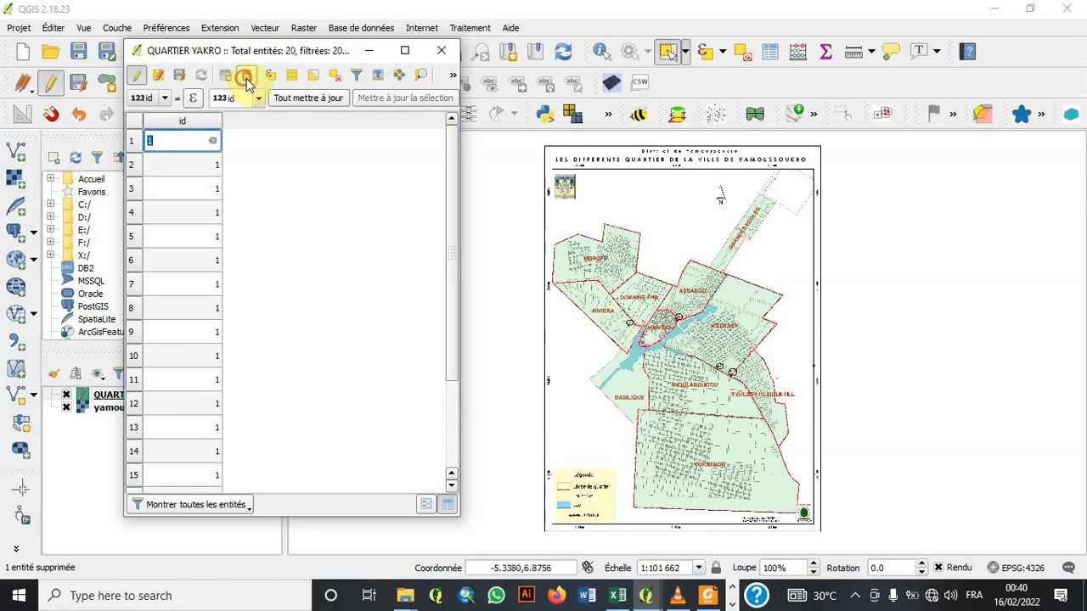
- Check on the map which polygons the records in rows 2 to 4 belong to, and delete the stray record in row 4
click(132, 172)
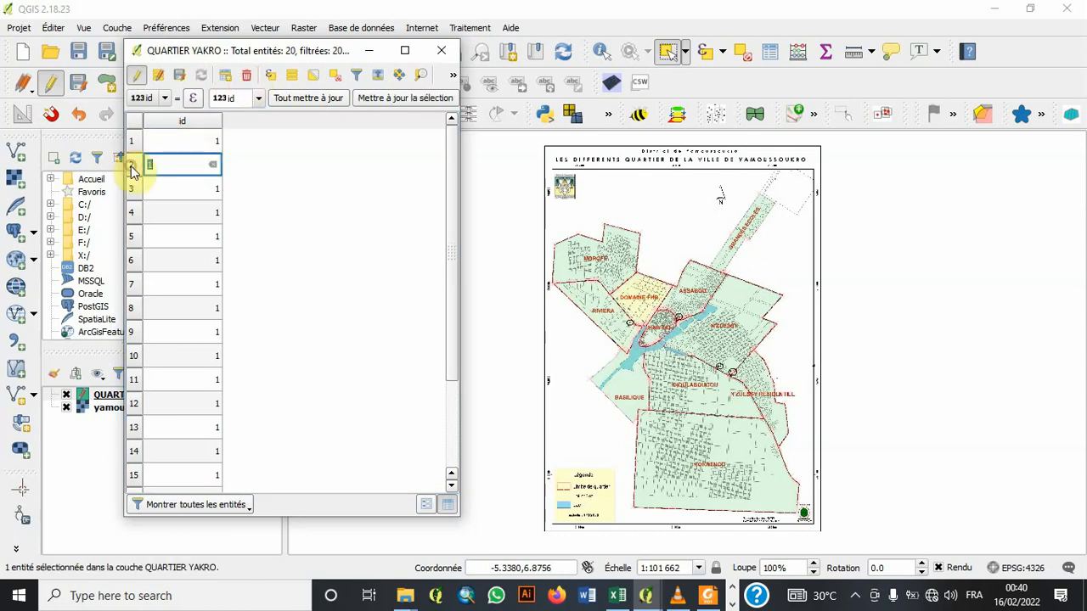
click(133, 191)
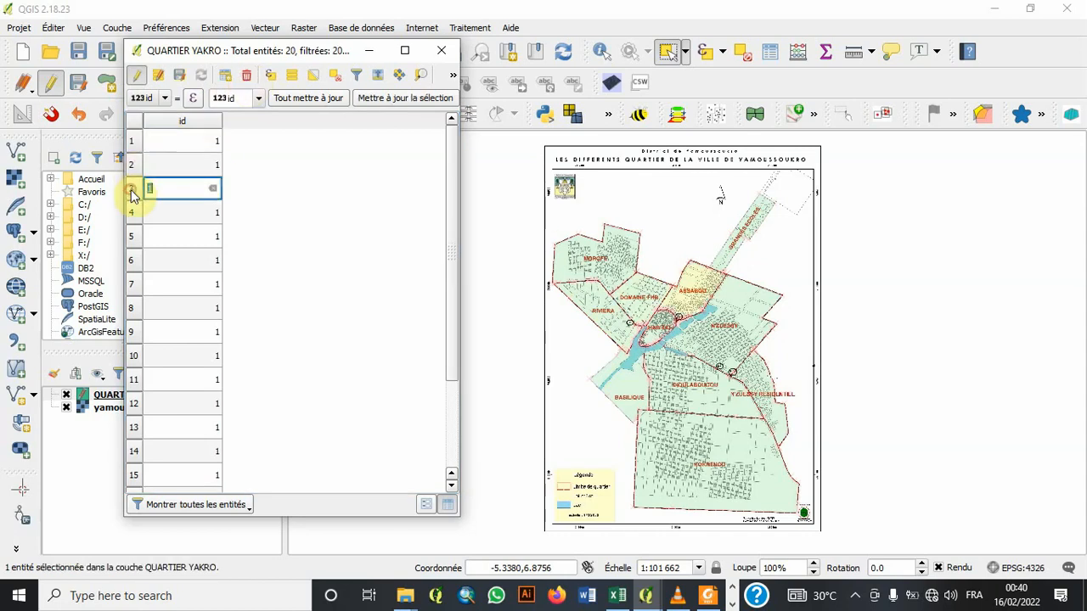
click(131, 214)
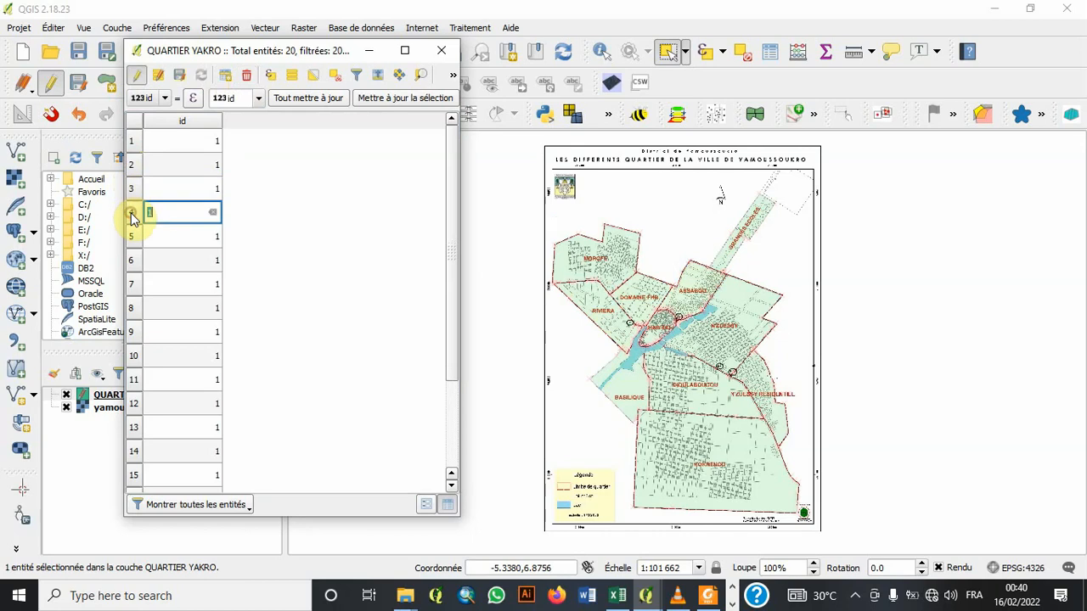
click(131, 214)
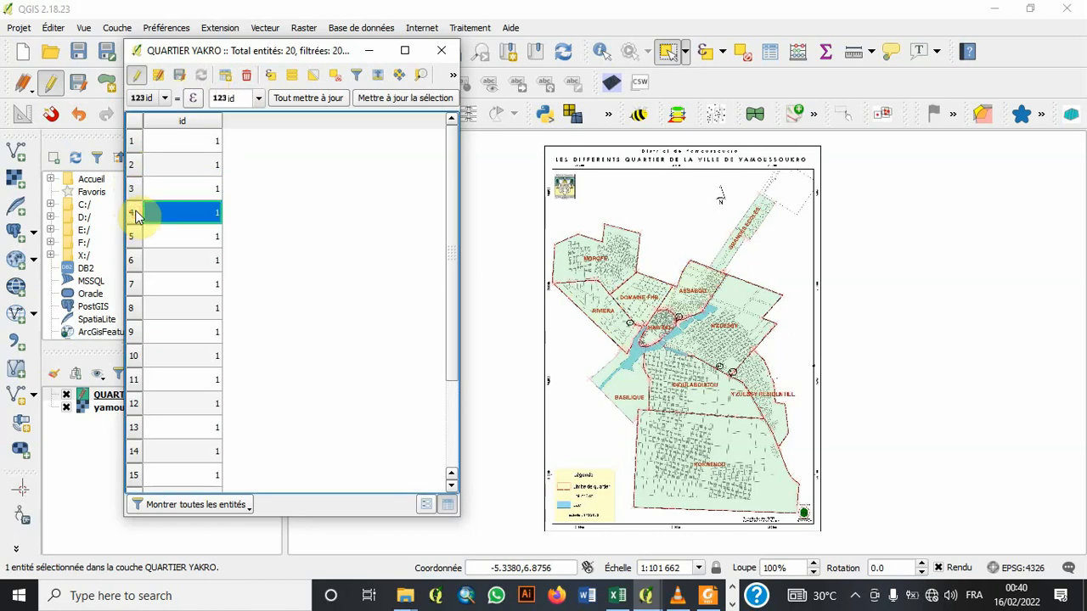
click(248, 74)
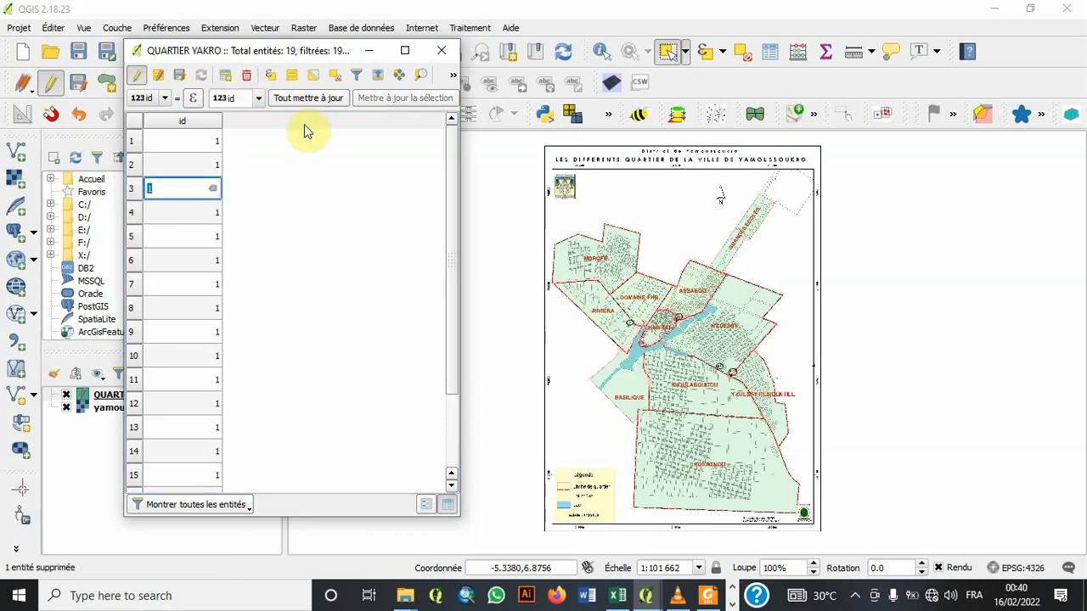
- Check the records in rows 4 to 6 against the map polygons, and delete the stray record in row 6
click(133, 213)
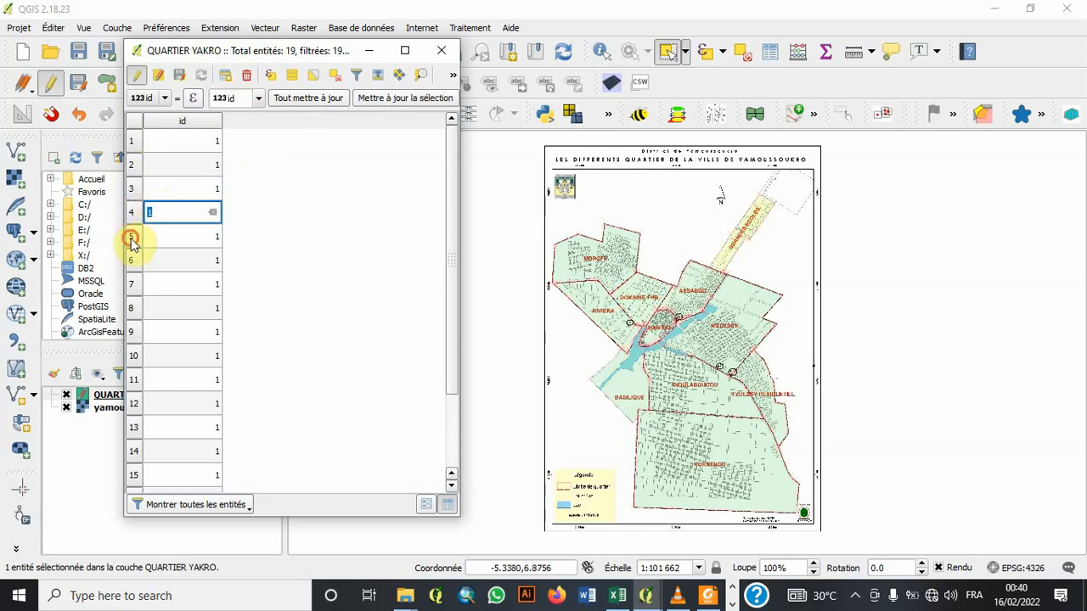
click(131, 236)
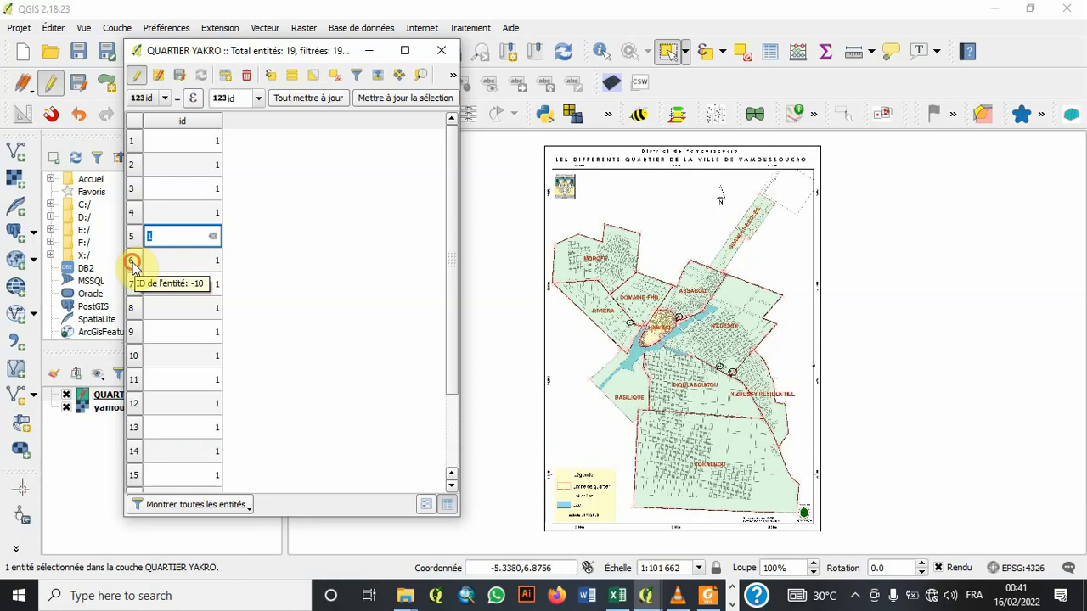
click(133, 264)
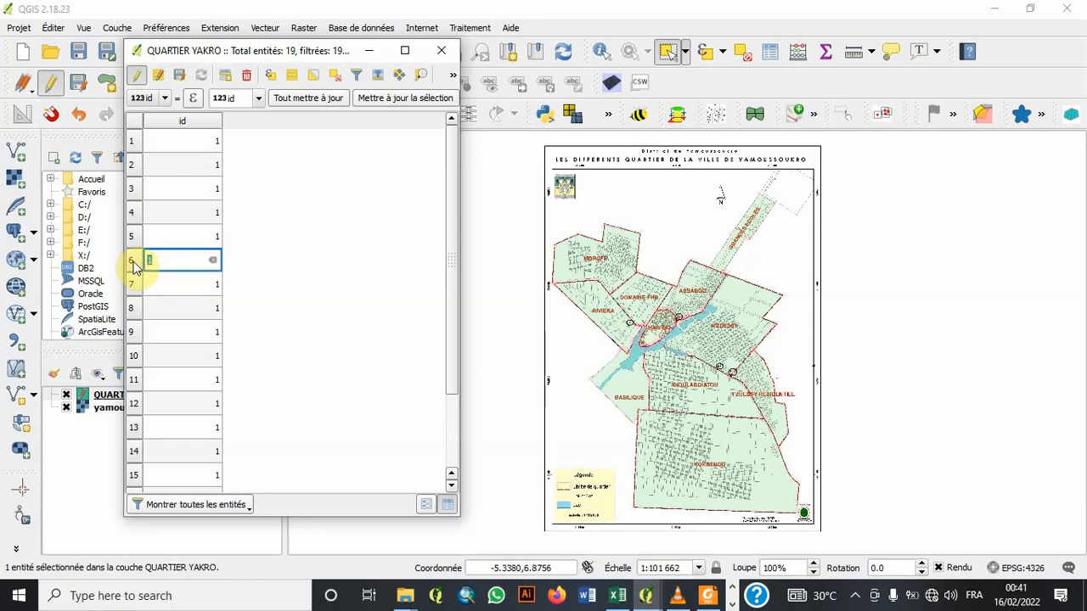
click(133, 266)
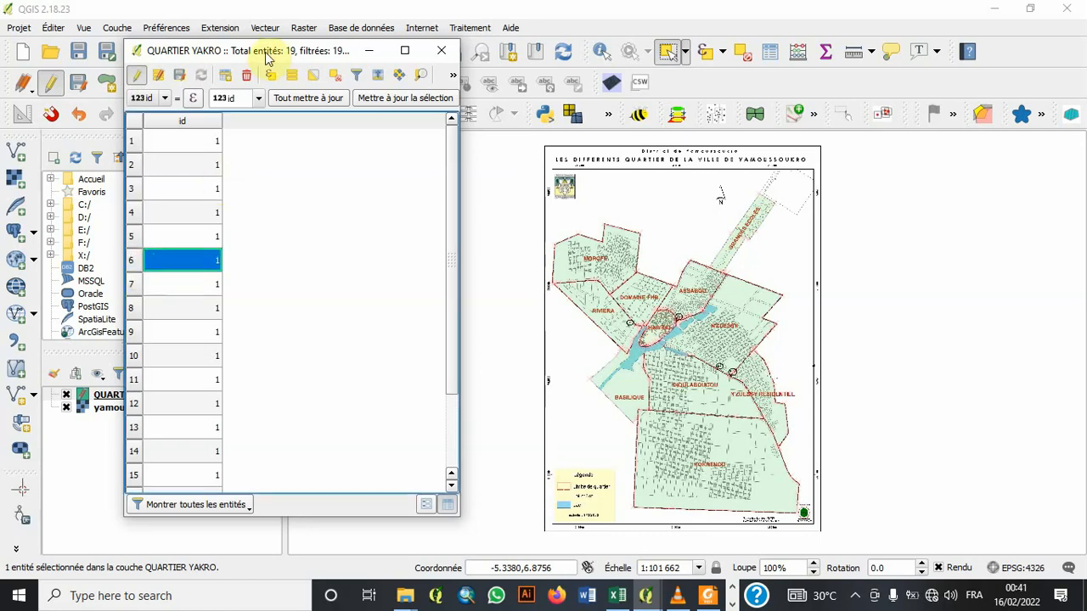
click(245, 75)
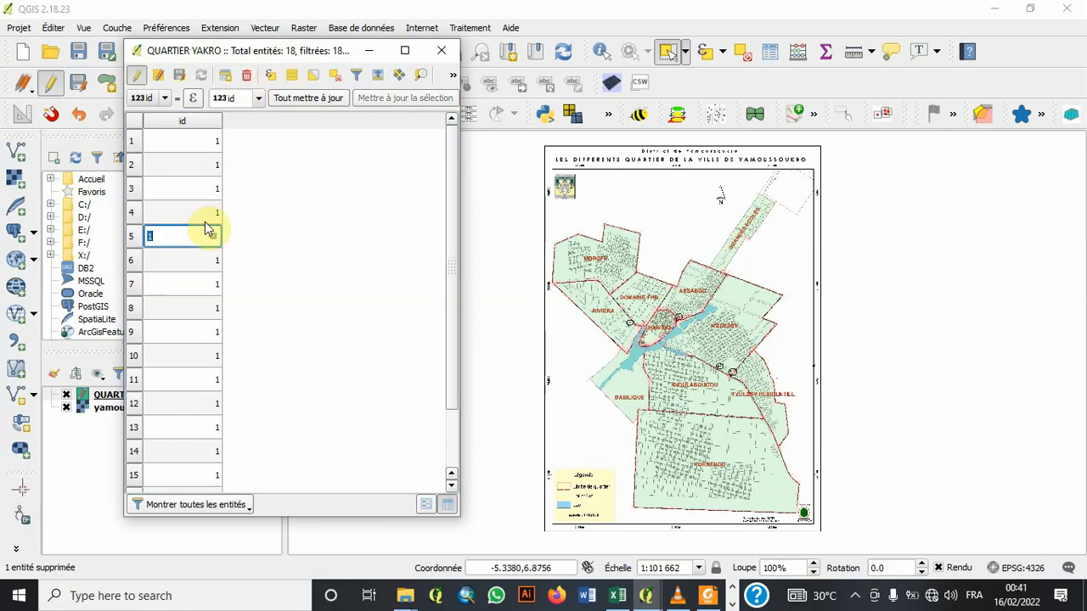
- Compare the records in rows 5 to 8 with the map polygons, and delete the stray record in row 8
click(132, 264)
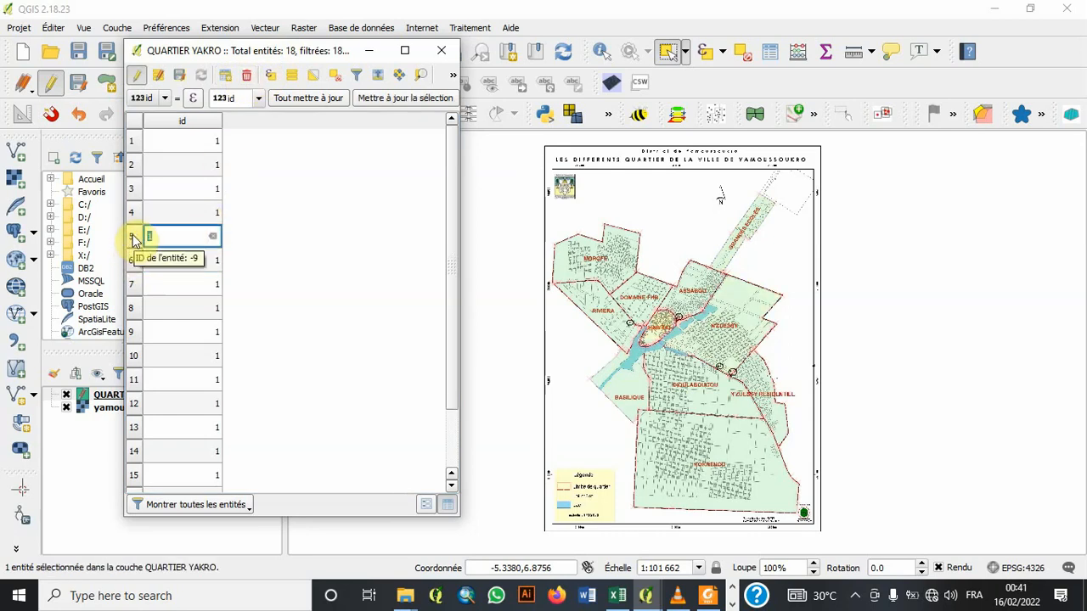
click(133, 264)
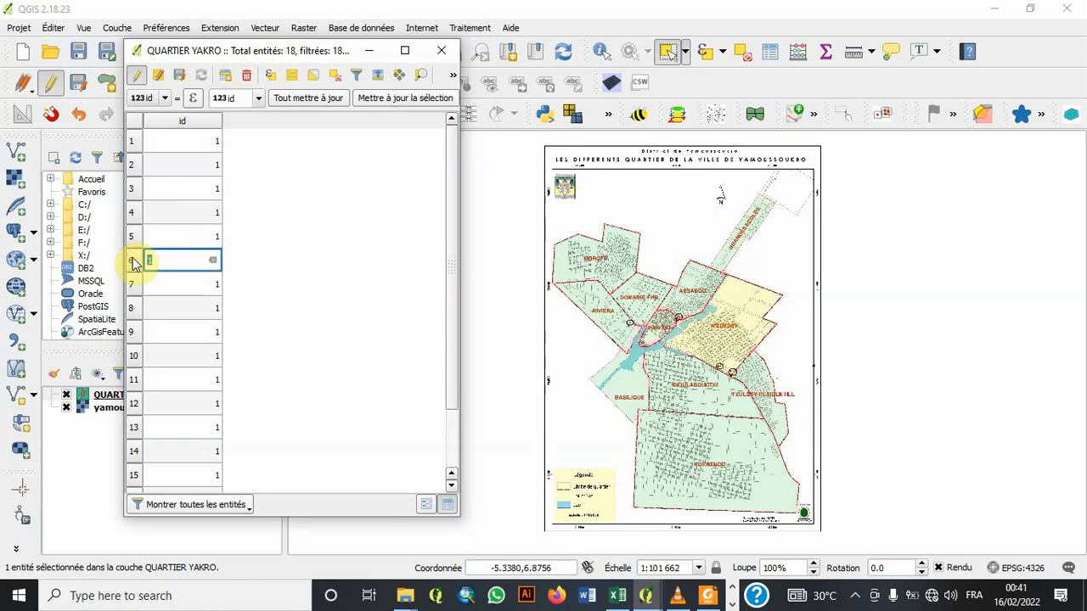
click(134, 238)
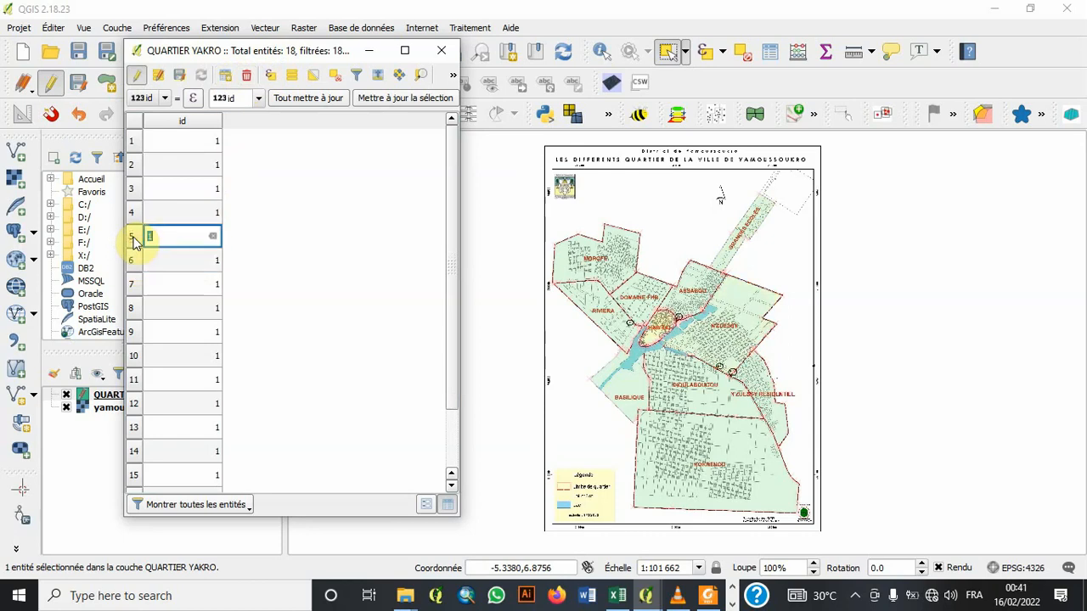
click(133, 264)
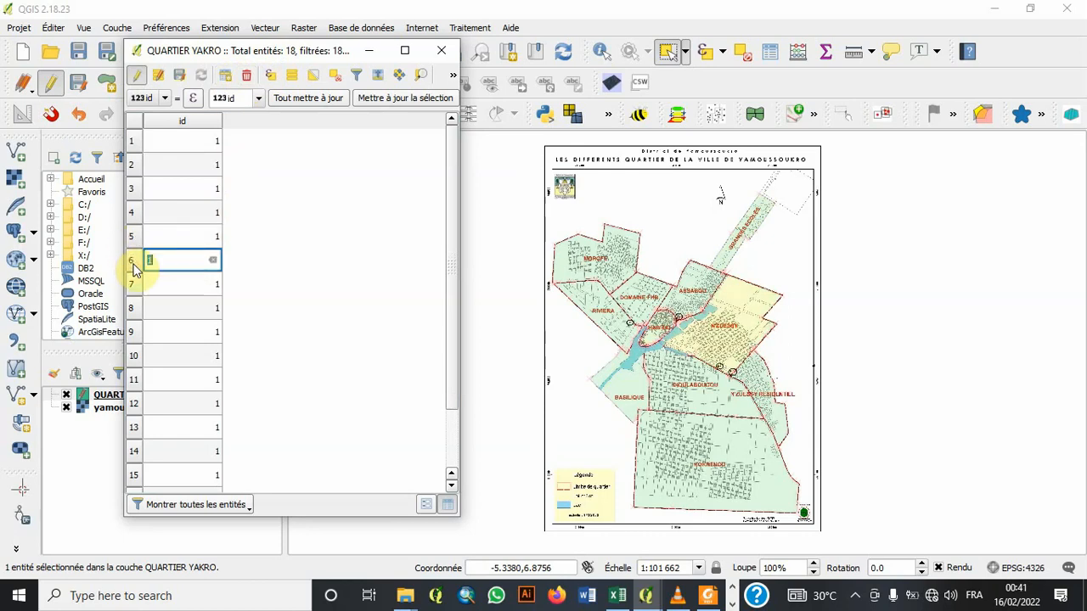
click(133, 287)
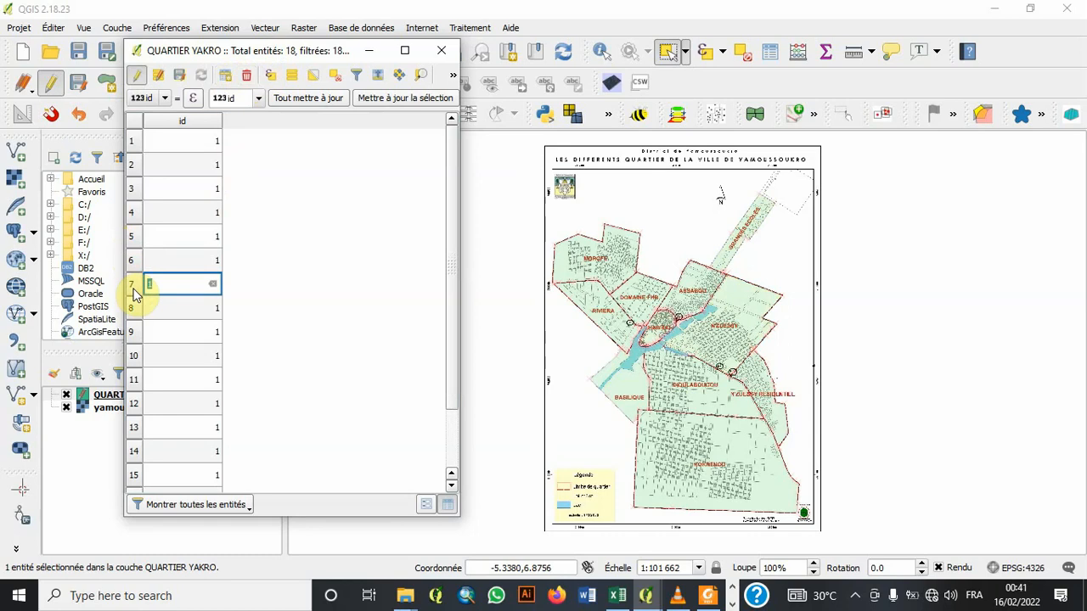
click(133, 310)
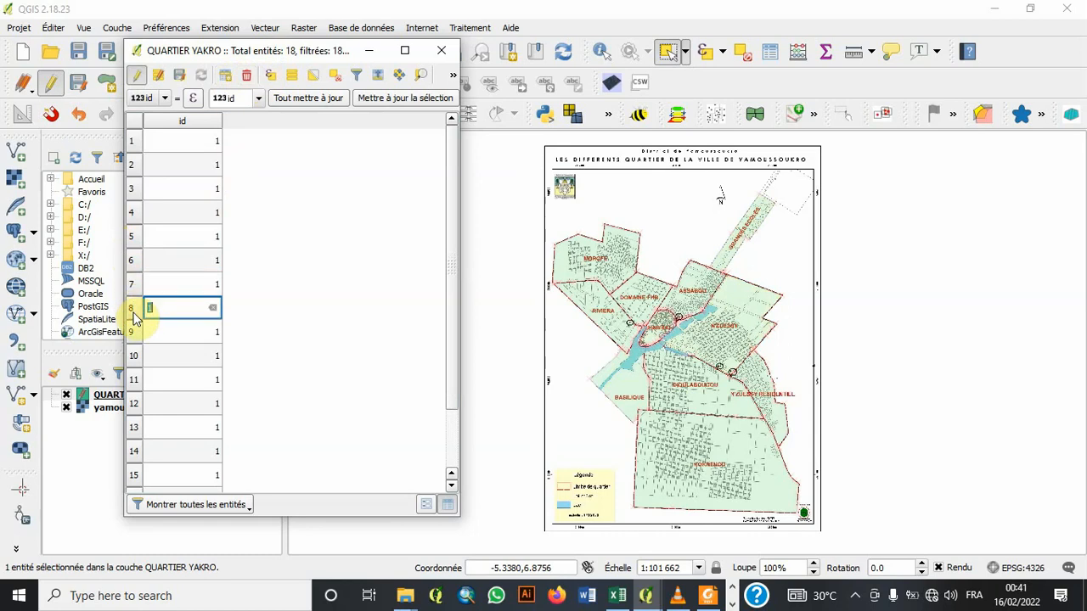
click(133, 314)
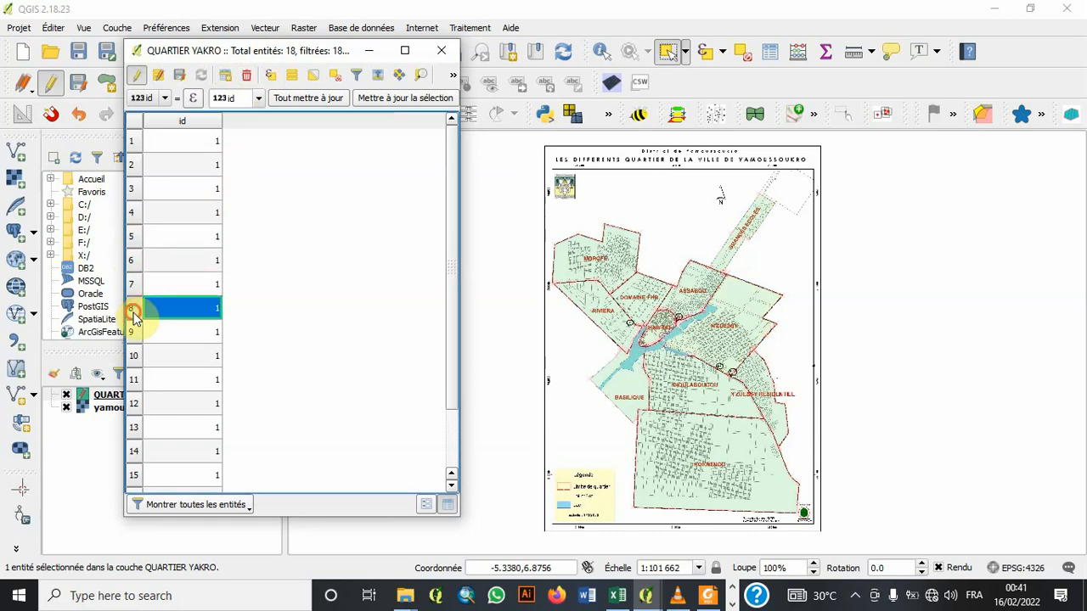
click(243, 76)
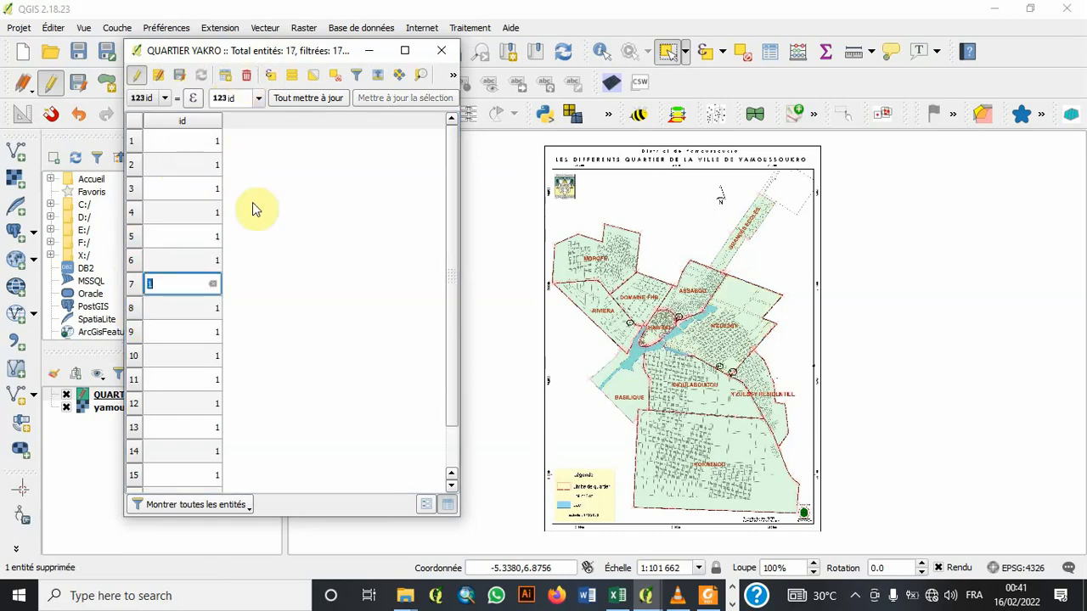
- Check the records in rows 7 to 9 against the map polygons, and delete the stray record in row 7
click(135, 287)
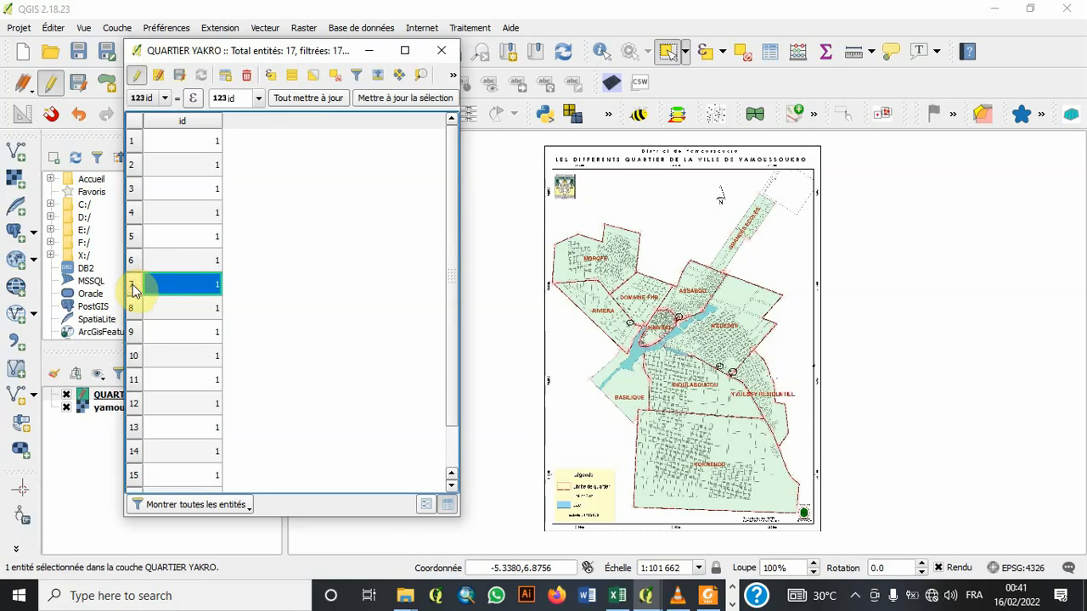
click(133, 310)
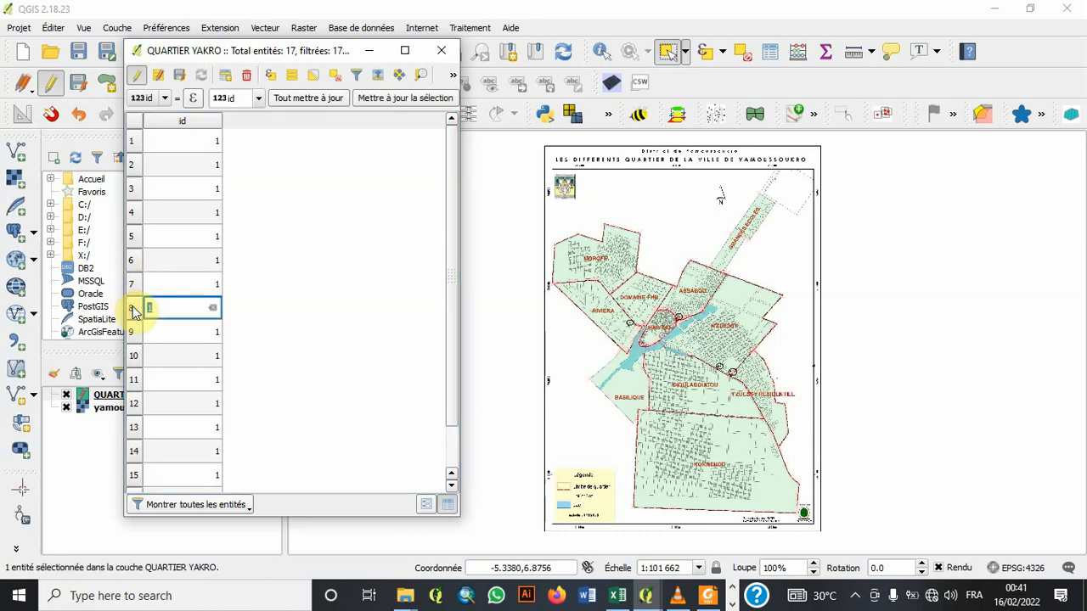
click(132, 336)
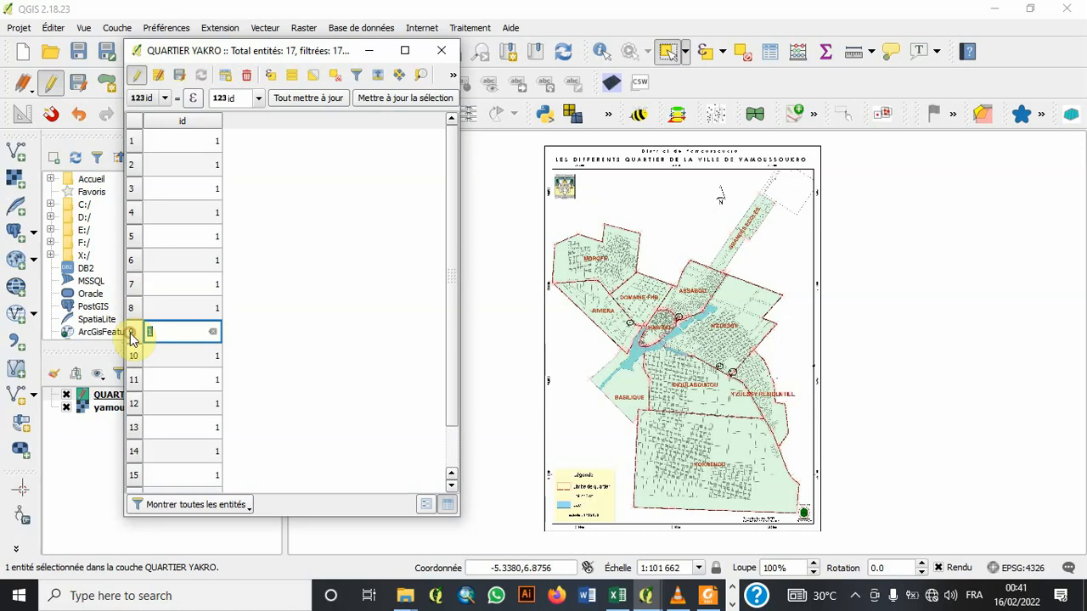
click(133, 283)
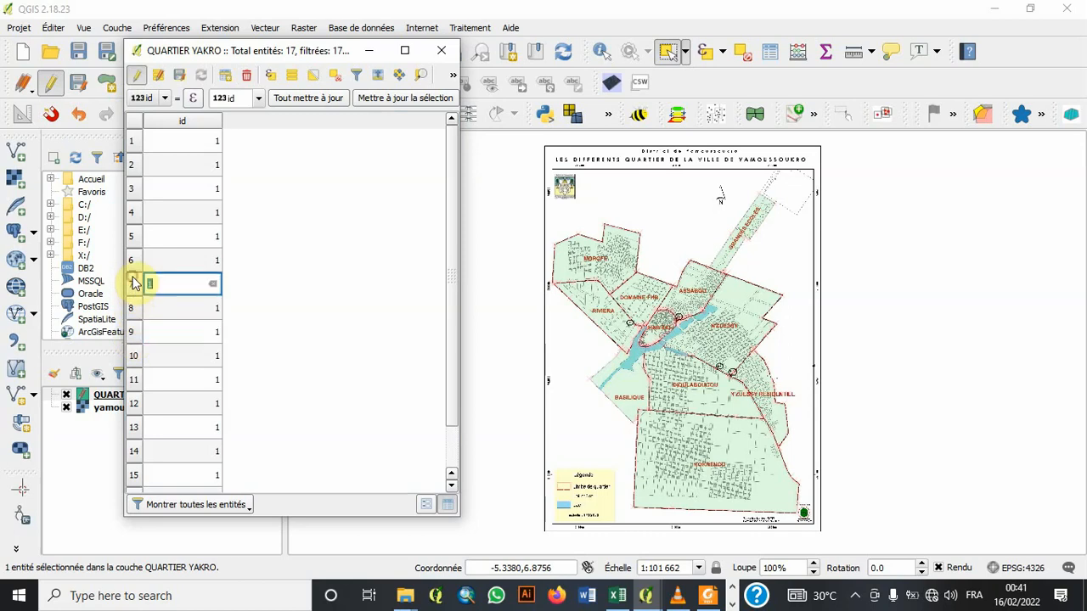
click(133, 285)
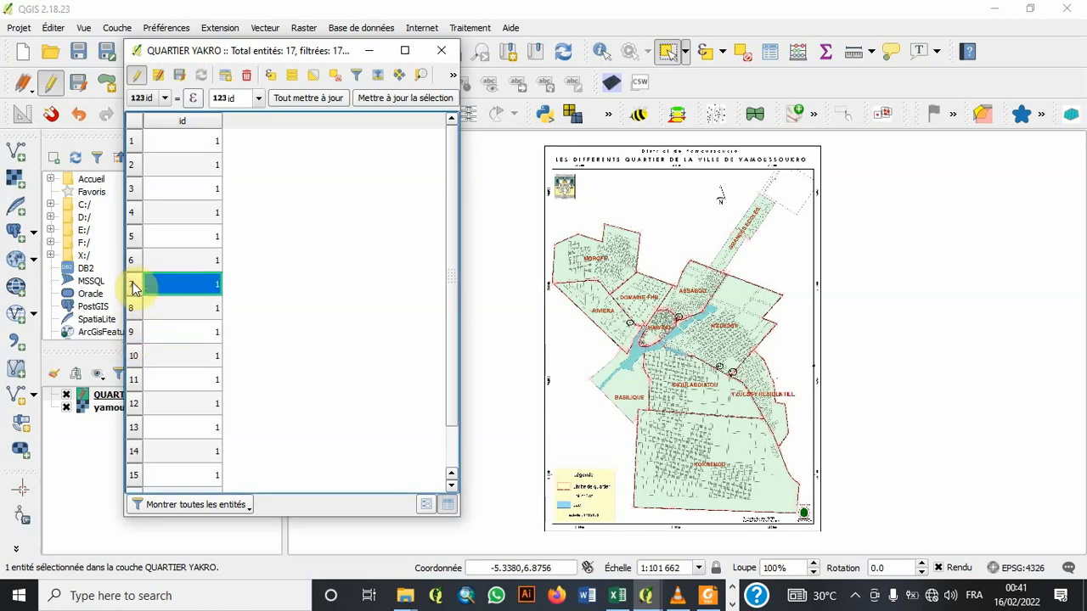
click(246, 75)
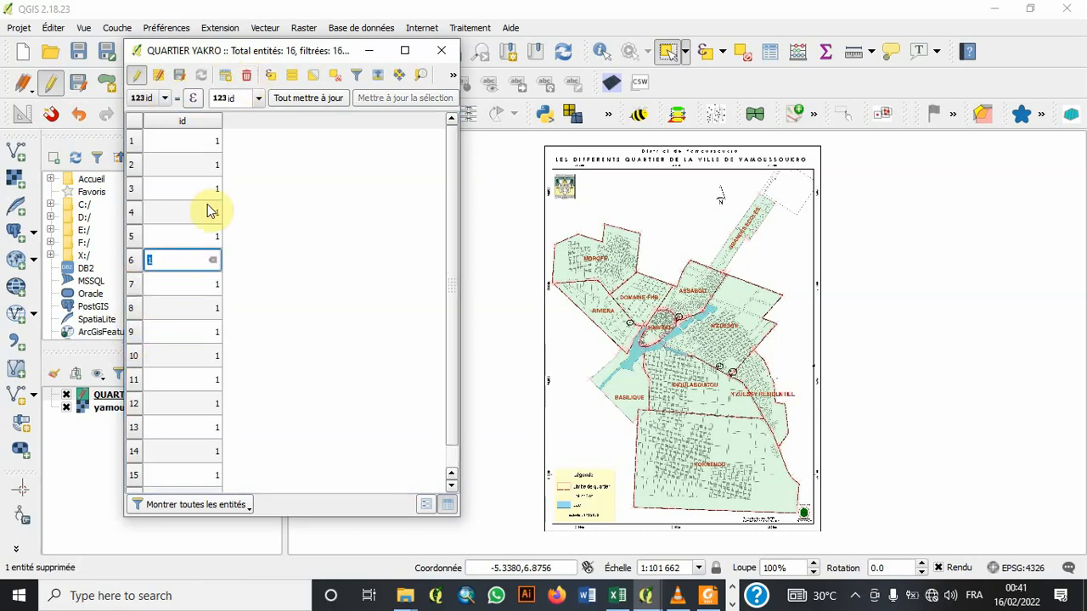
- Check rows 6 and 7 against the map polygons, and delete two successive stray records from row 7
click(135, 262)
click(135, 286)
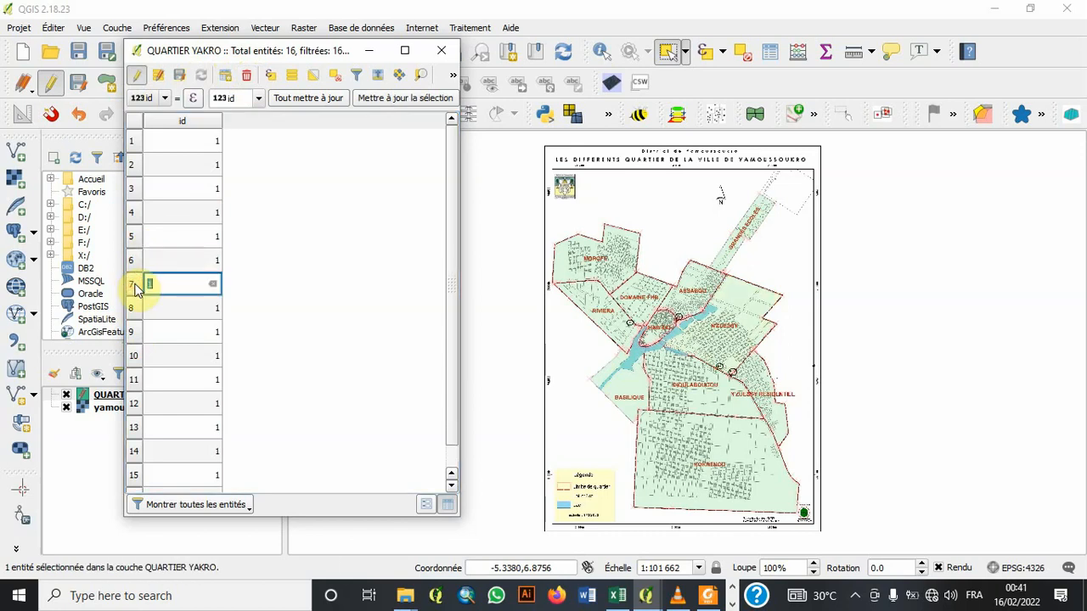
click(133, 287)
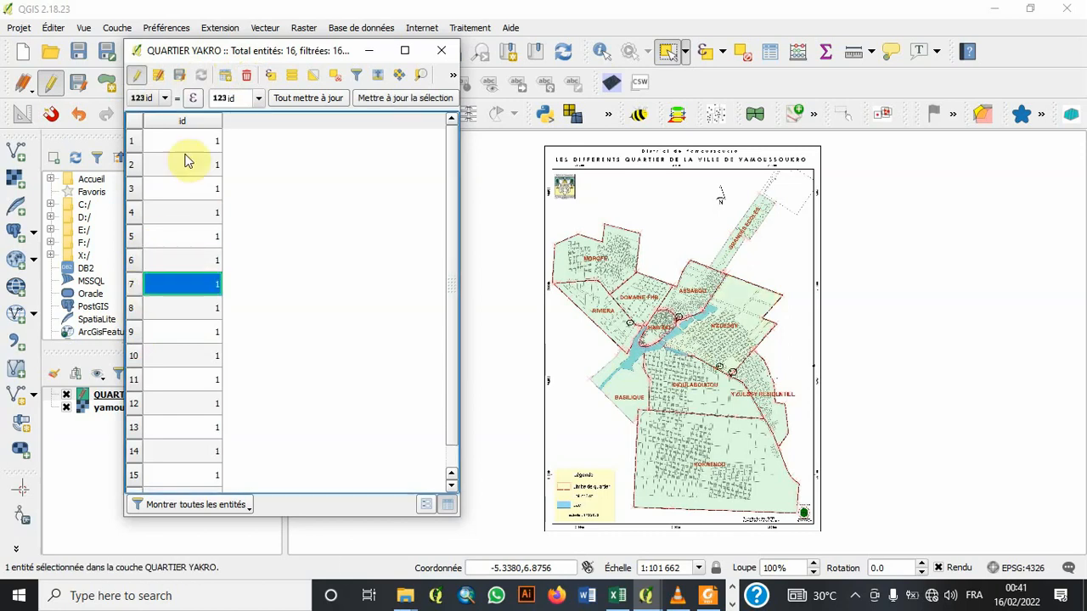
click(246, 79)
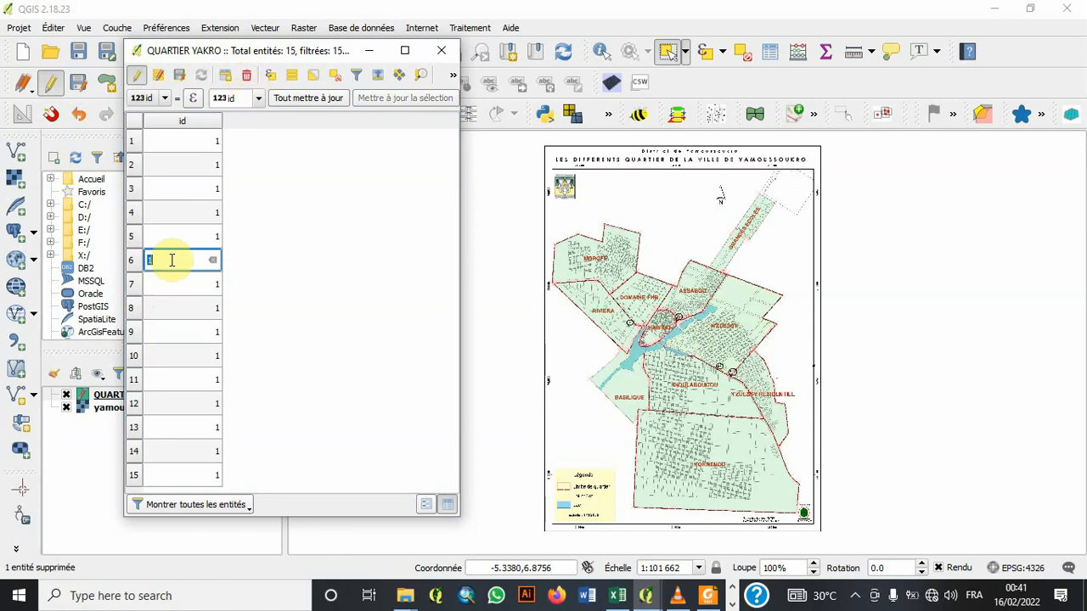
click(133, 287)
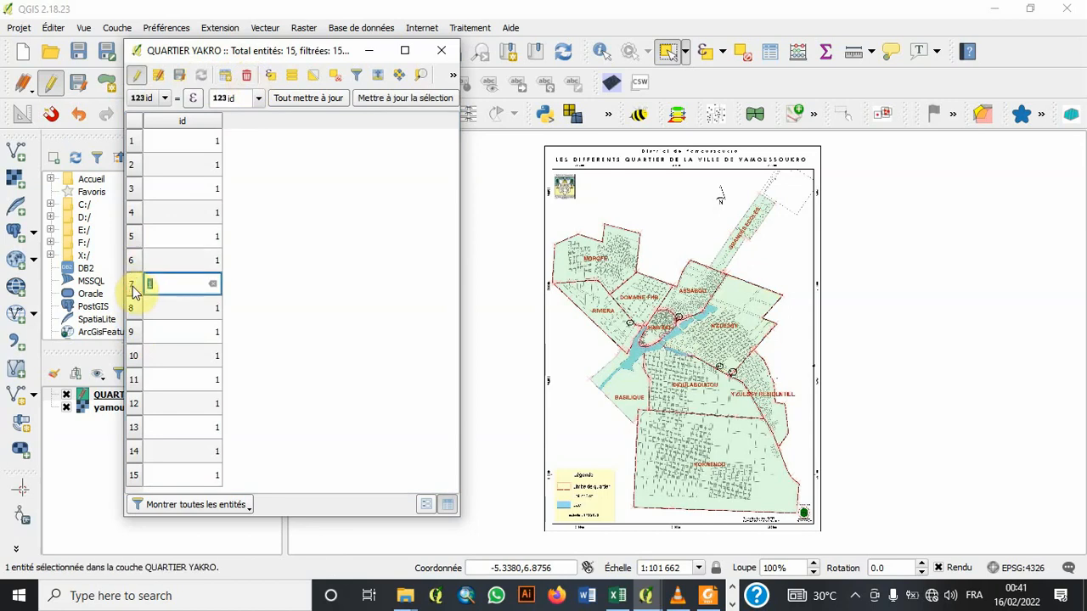
click(133, 289)
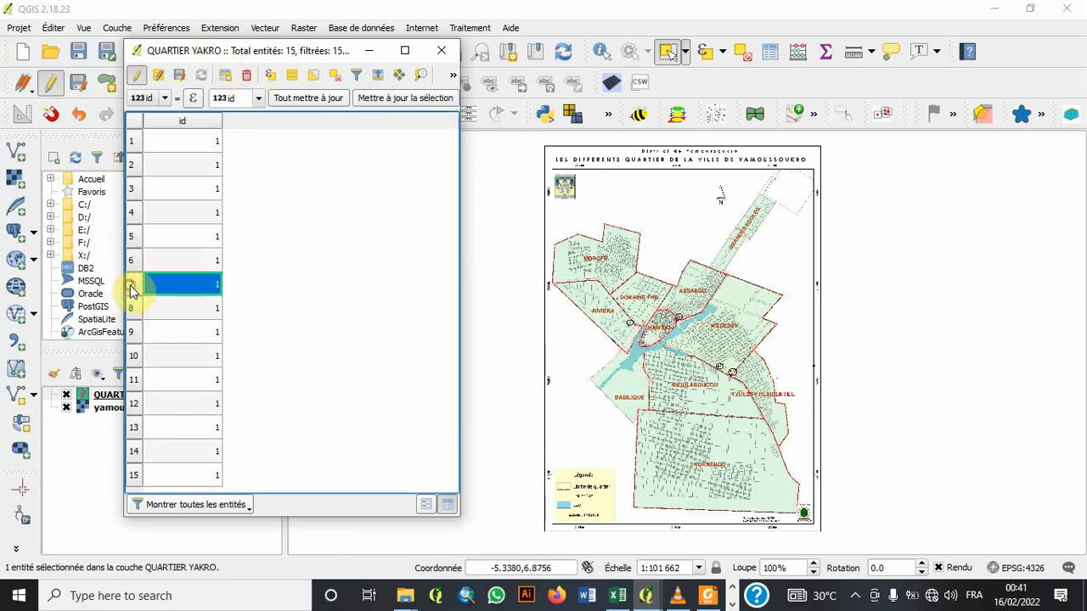
click(246, 78)
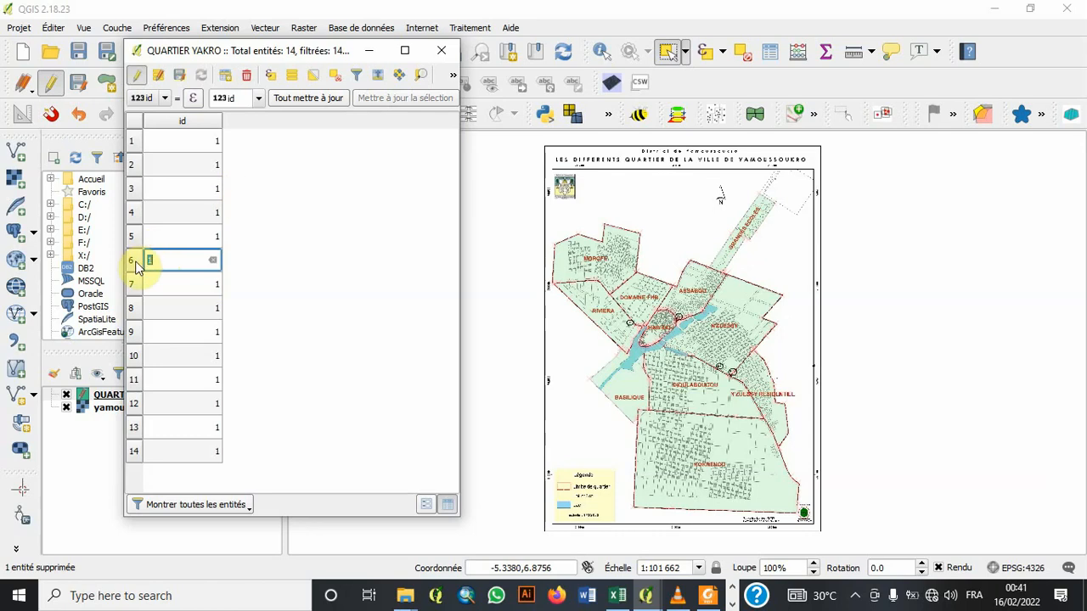
- Compare rows 6 and 7 with the map polygons again, and delete one more stray record from row 7
click(133, 289)
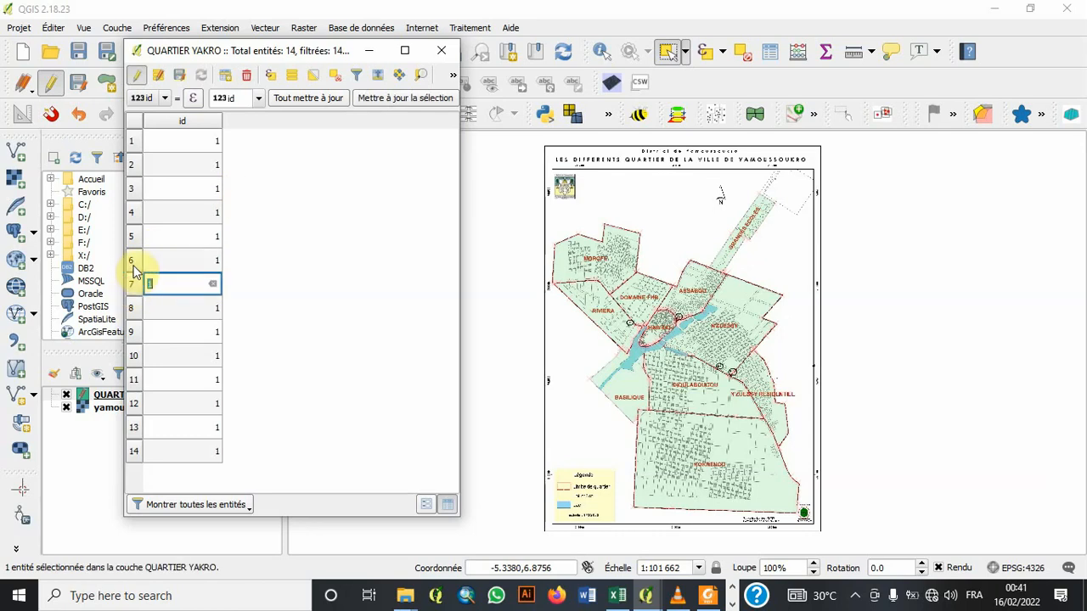
click(134, 263)
click(133, 288)
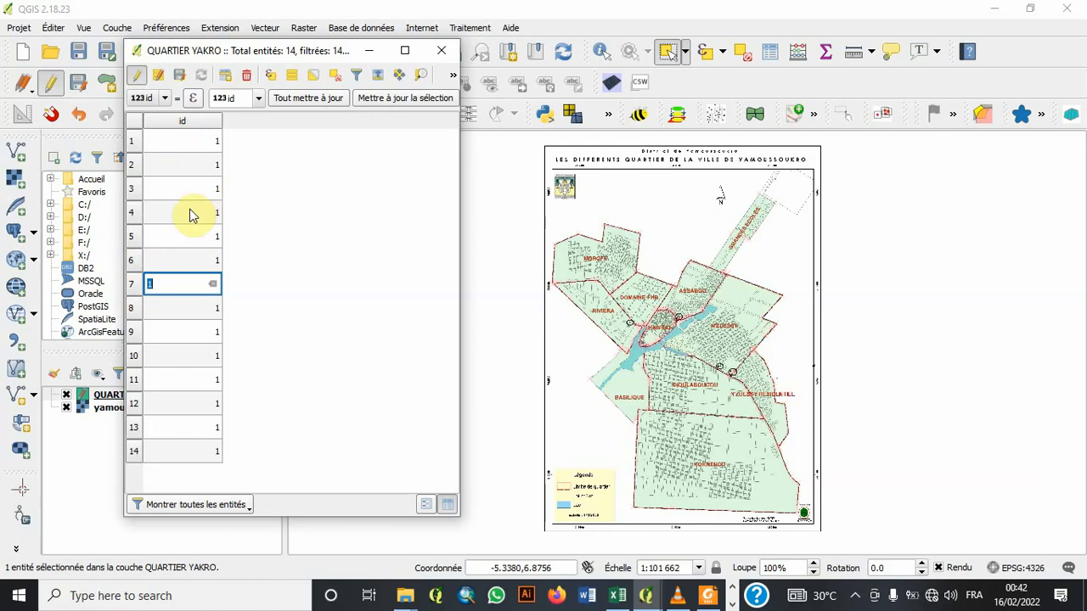
click(133, 288)
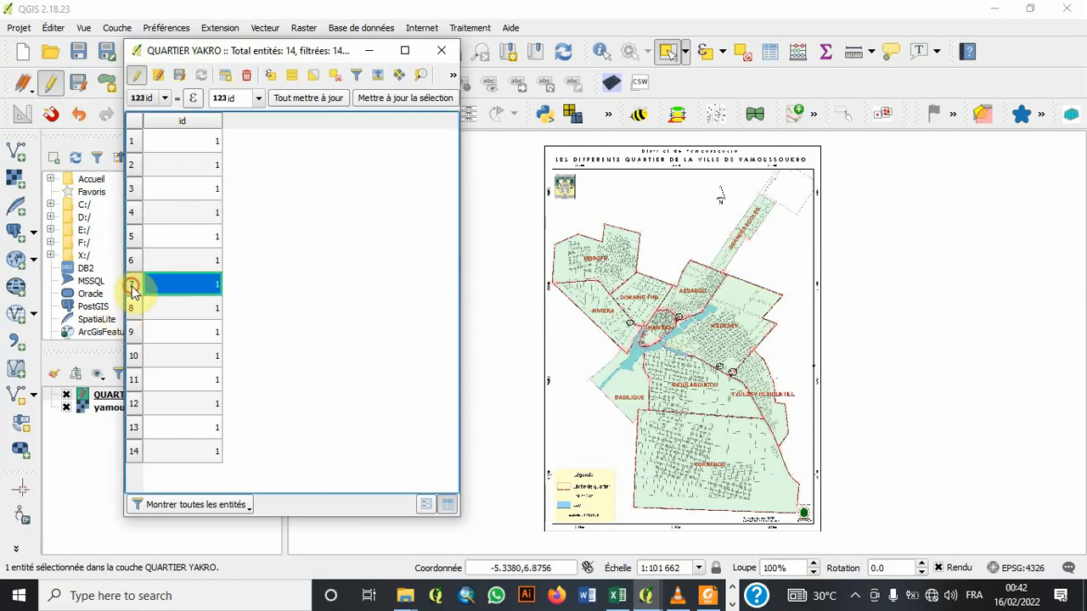
click(246, 74)
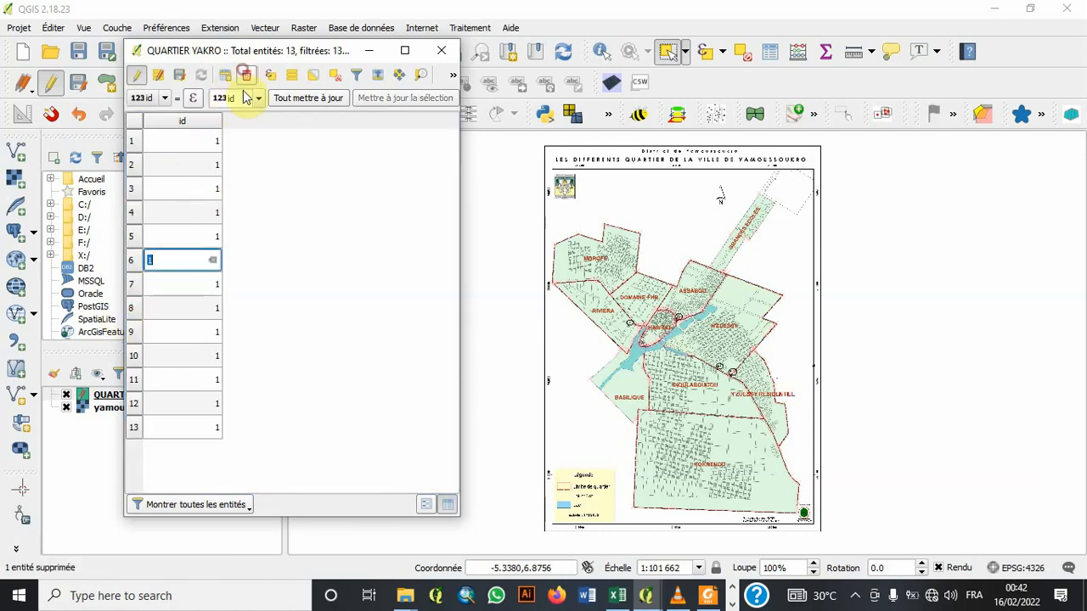
- Compare the records in rows 7 and 8 with the map polygons, and delete the stray record in row 7
click(133, 289)
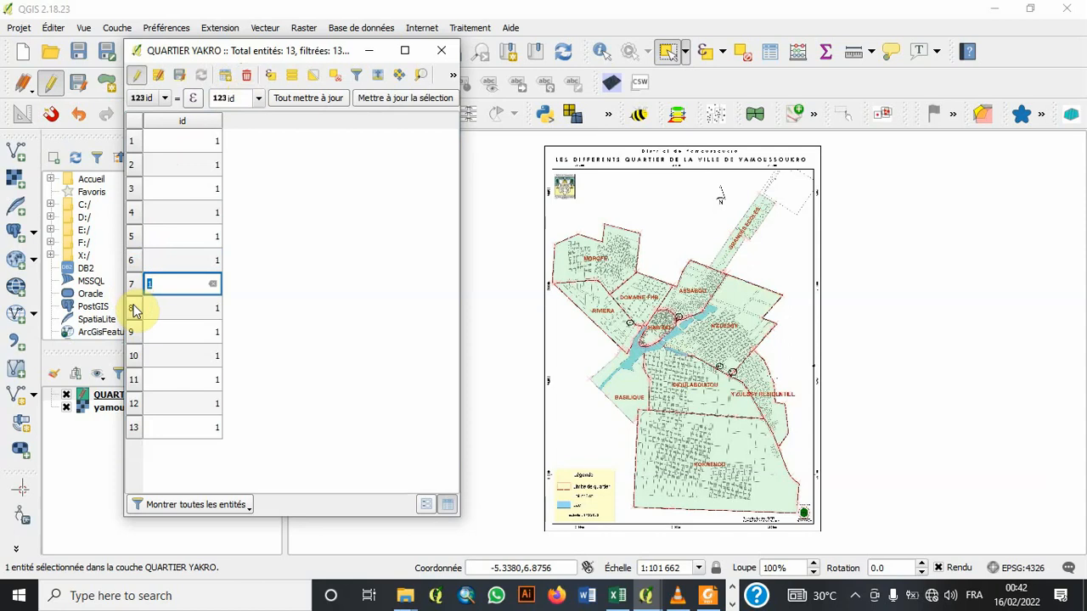
click(133, 311)
key(Up)
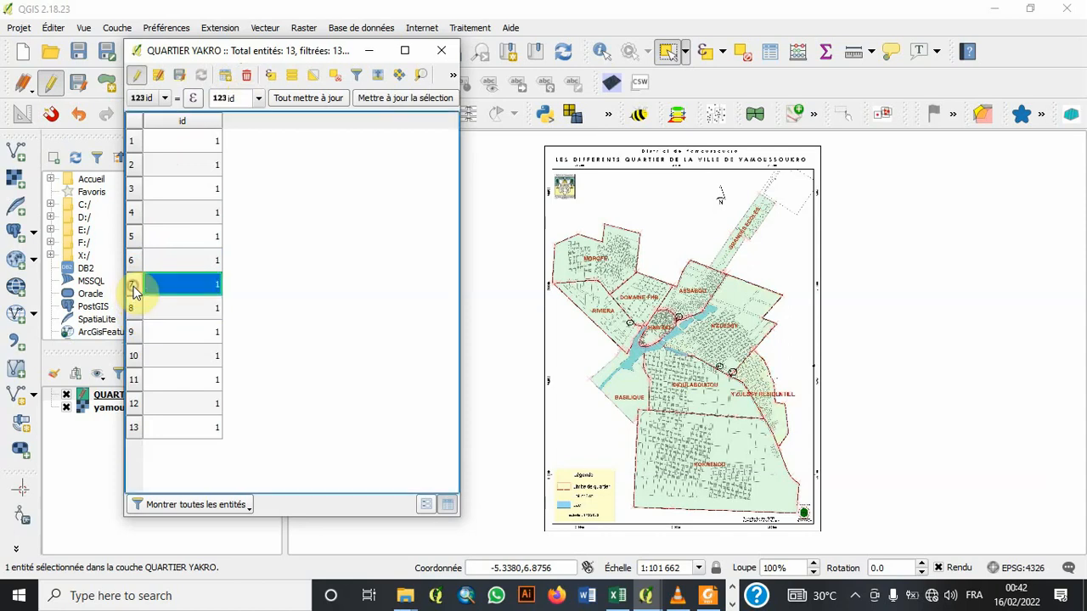
click(252, 80)
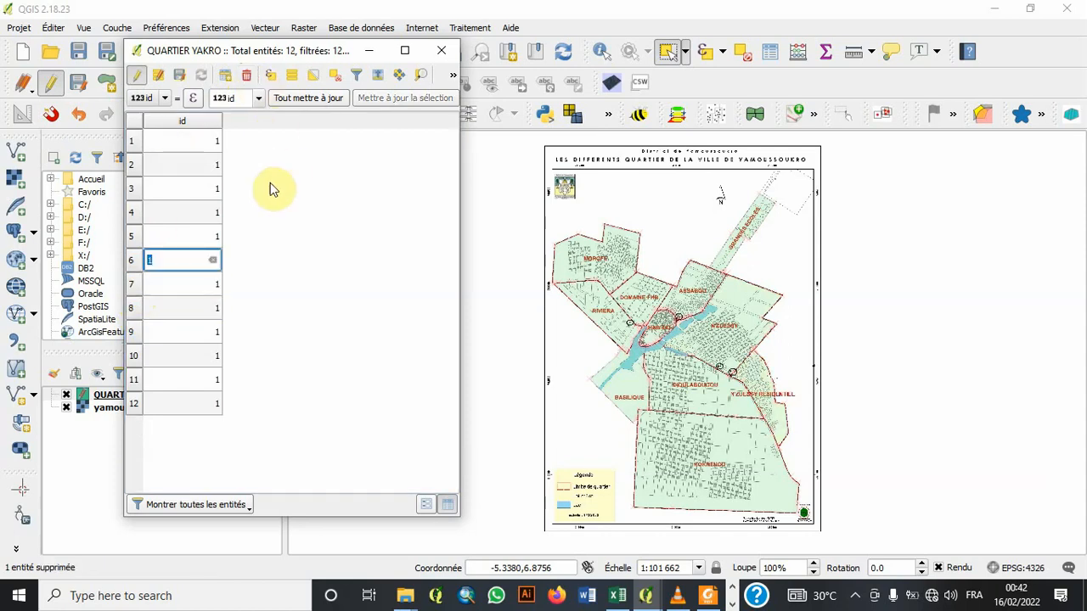
- Check rows 7 and 8 against the district polygons again, and delete the stray record in row 8
click(130, 286)
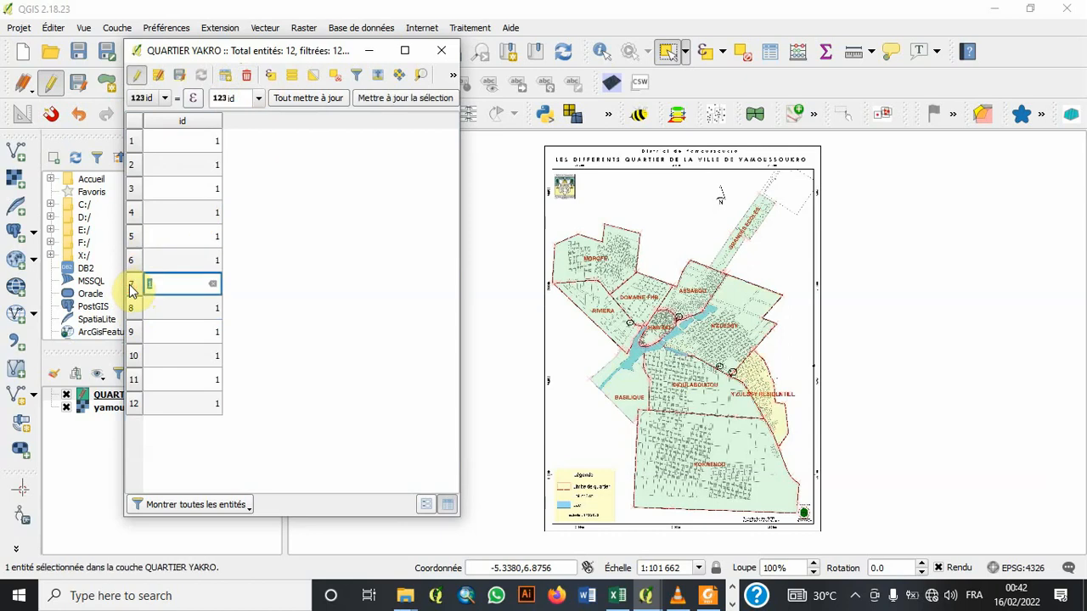
click(132, 311)
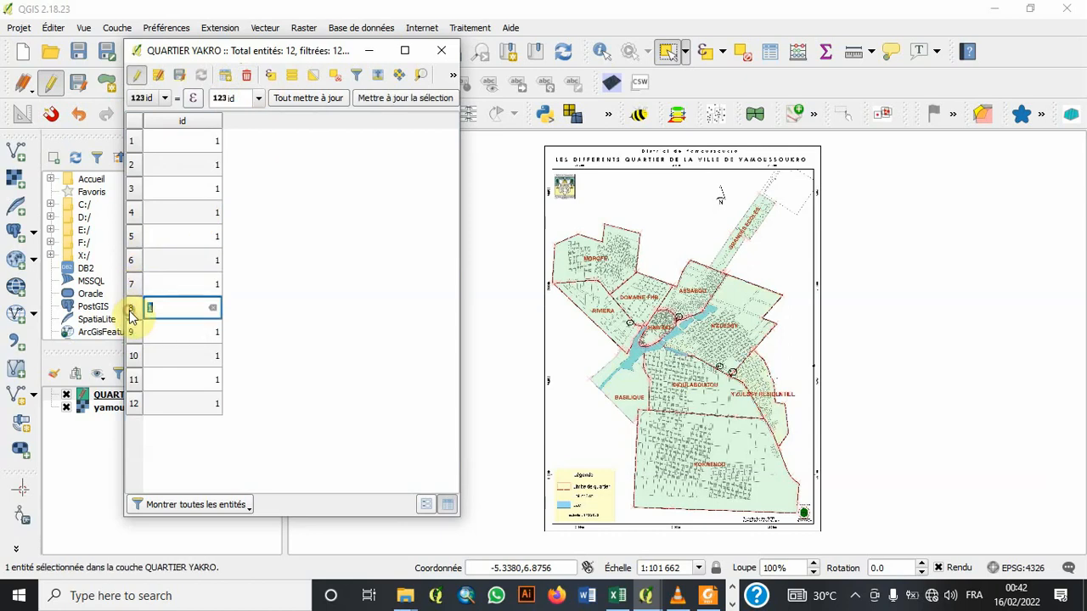
click(131, 310)
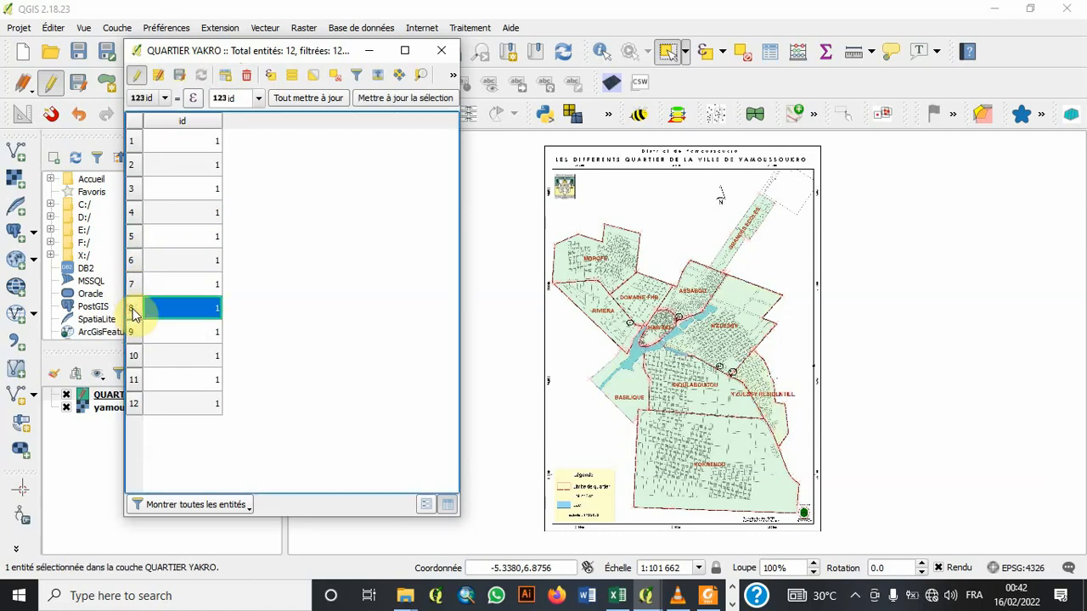
click(245, 75)
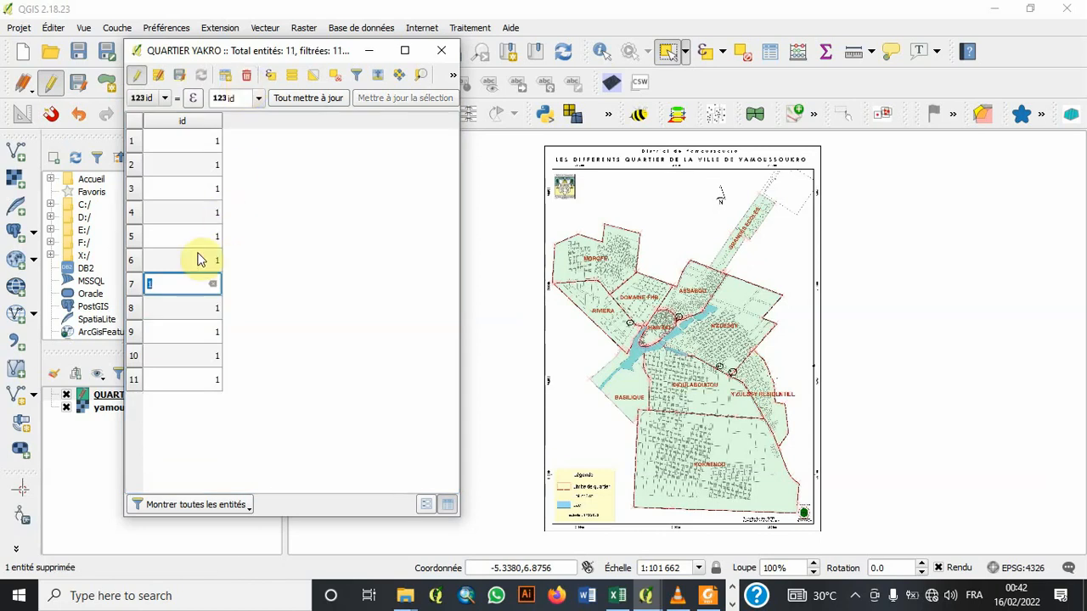
- Check the records in rows 7 to 11 against the map polygons, then save the QUARTIER YAKRO edits and close the attribute table
click(134, 309)
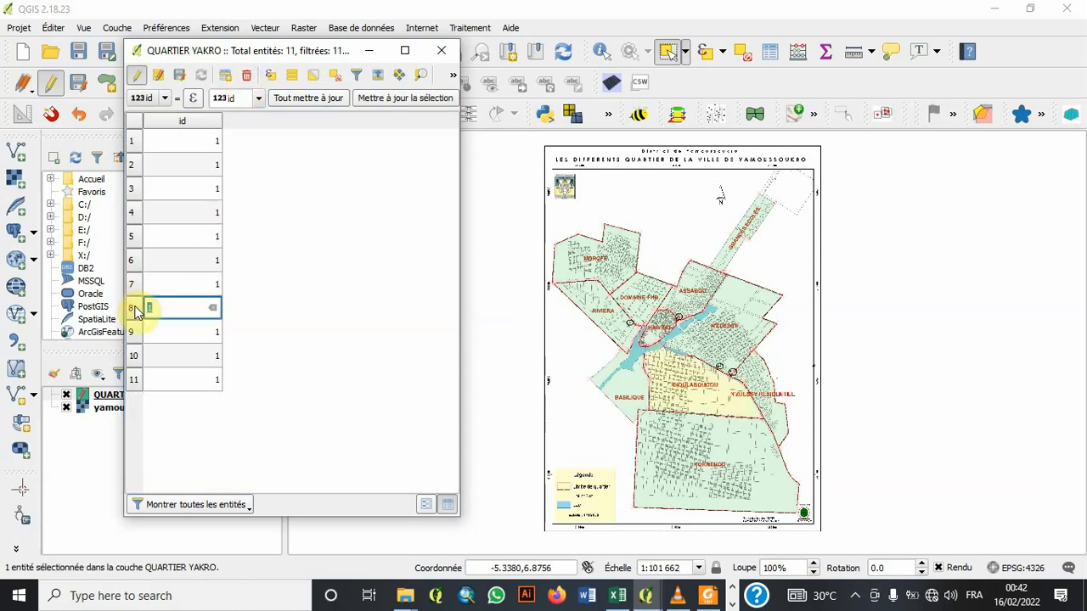
click(134, 284)
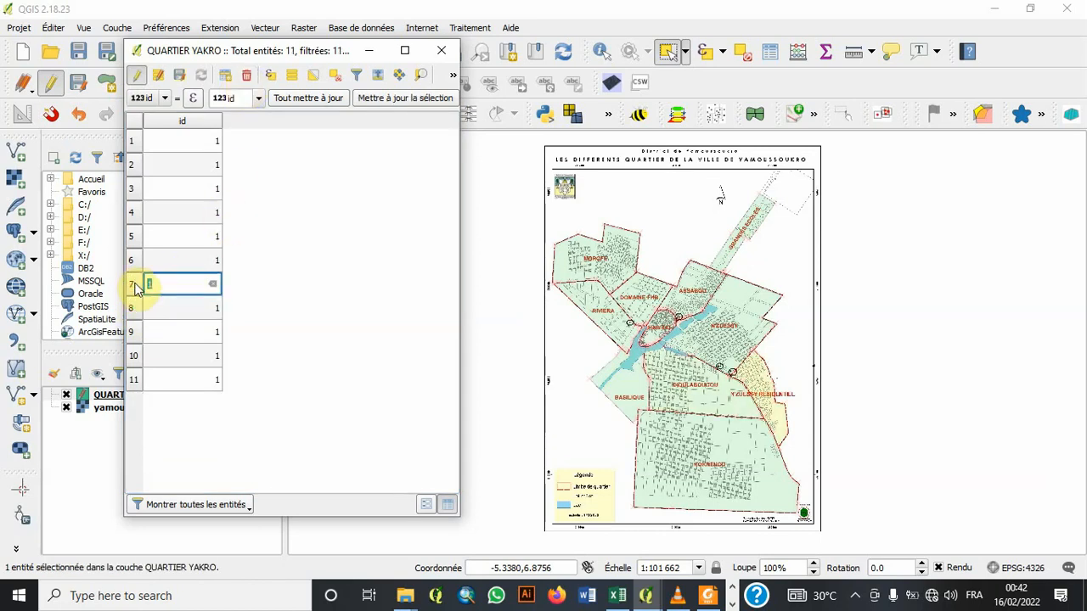
click(134, 331)
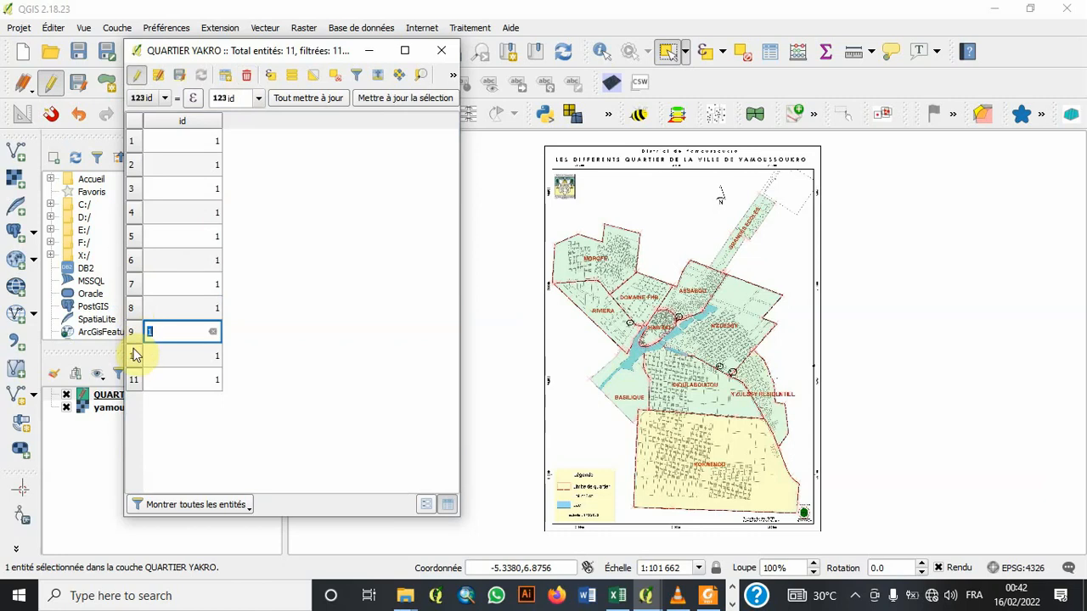
click(134, 356)
click(134, 380)
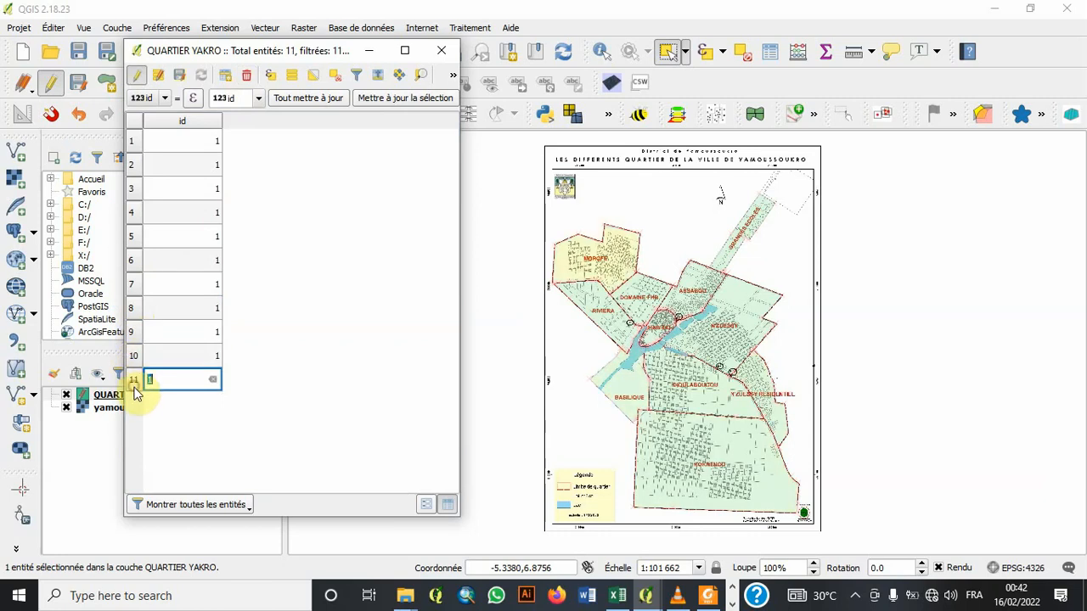
click(138, 77)
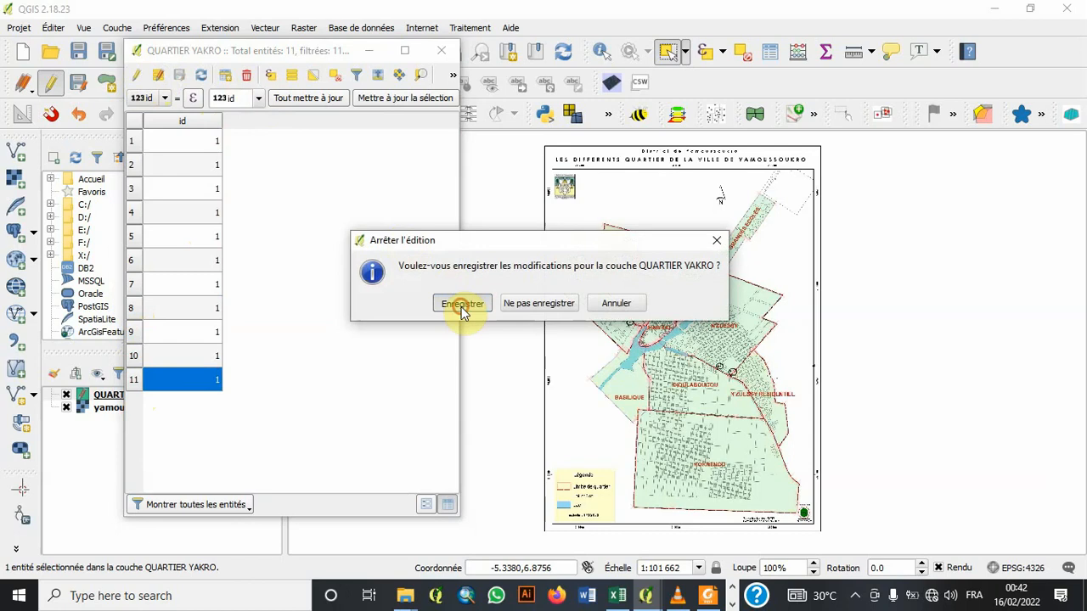
click(461, 304)
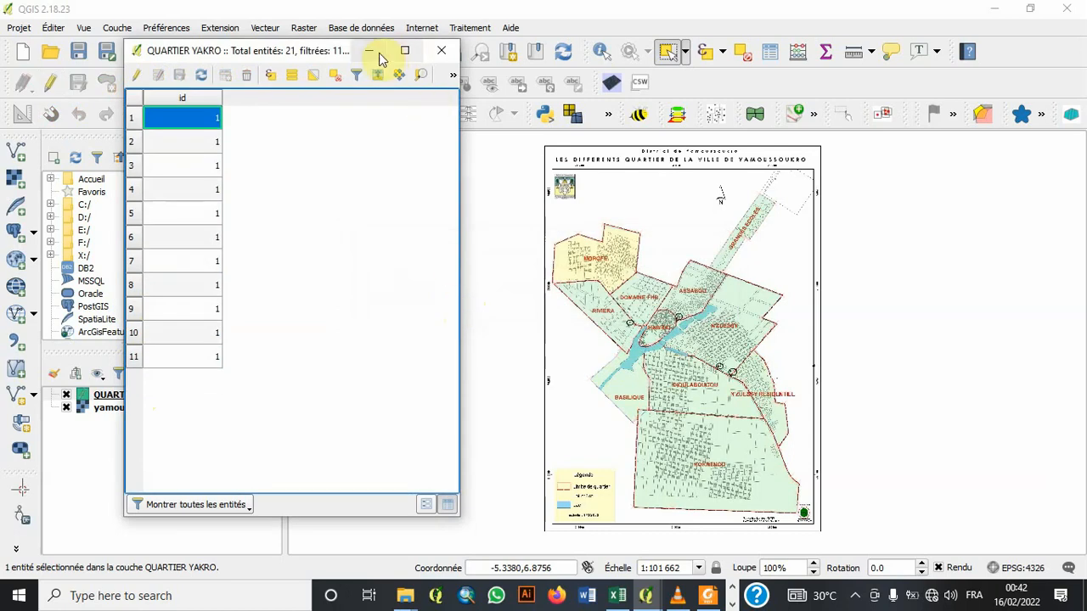
click(442, 50)
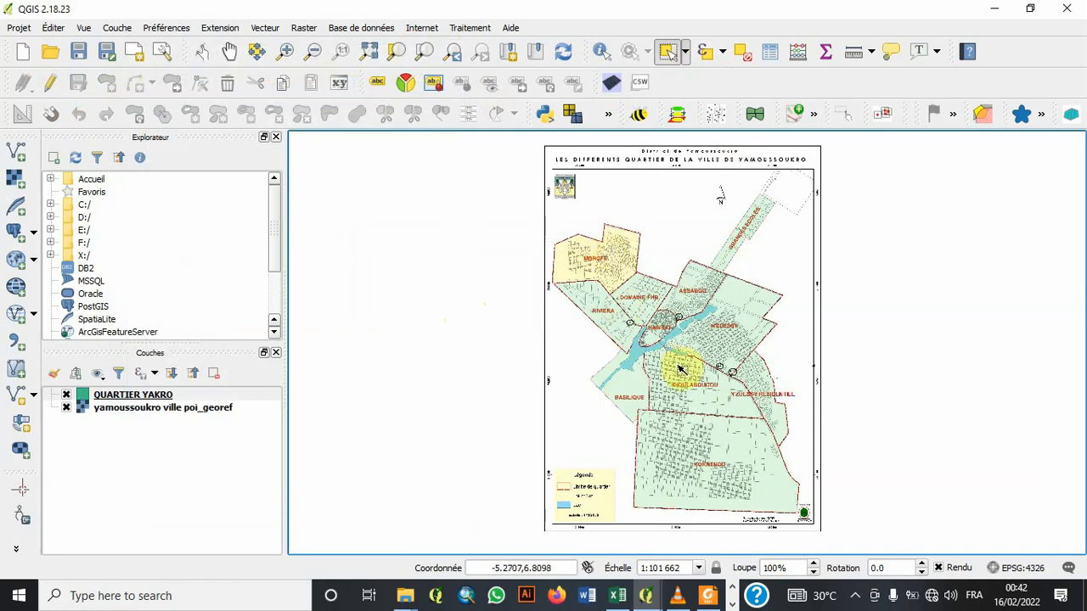
- Clear the feature selection, and temporarily hide the yamoussoukro ville poi_georef raster to inspect the district polygons alone
click(742, 51)
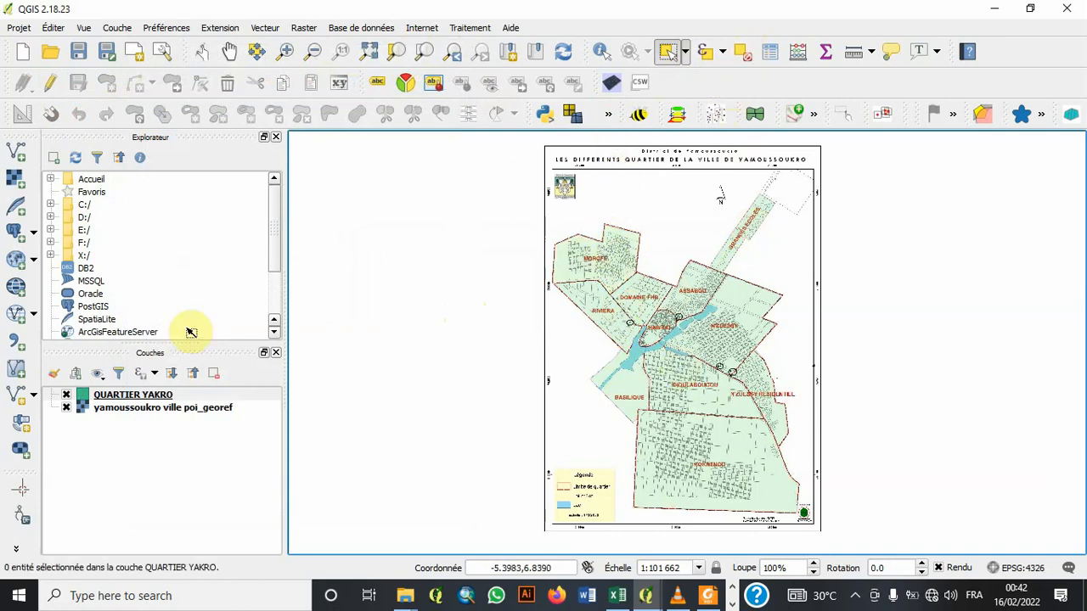
click(65, 408)
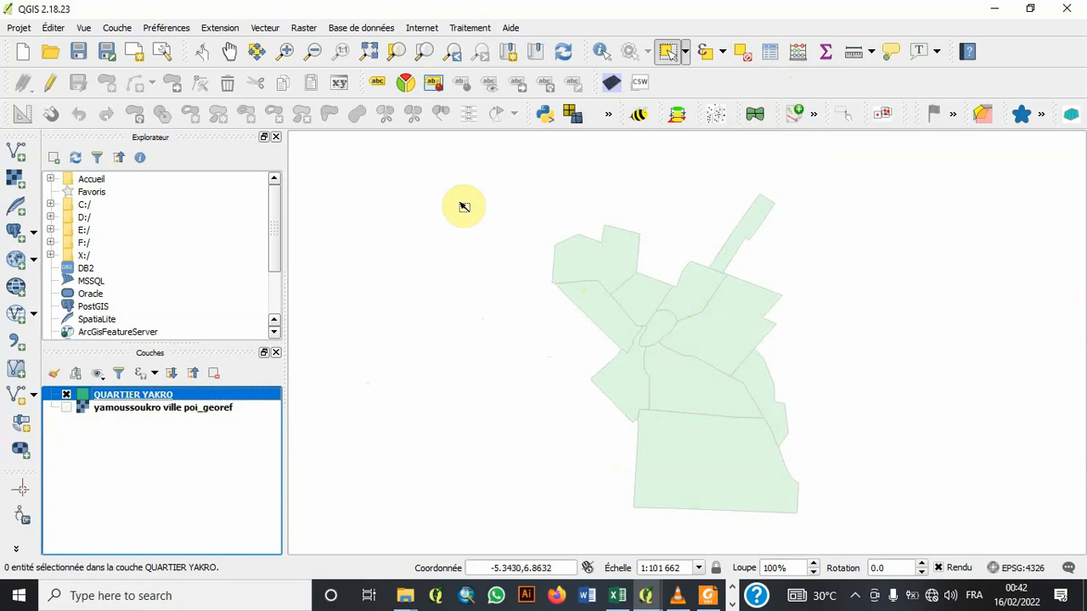
click(66, 408)
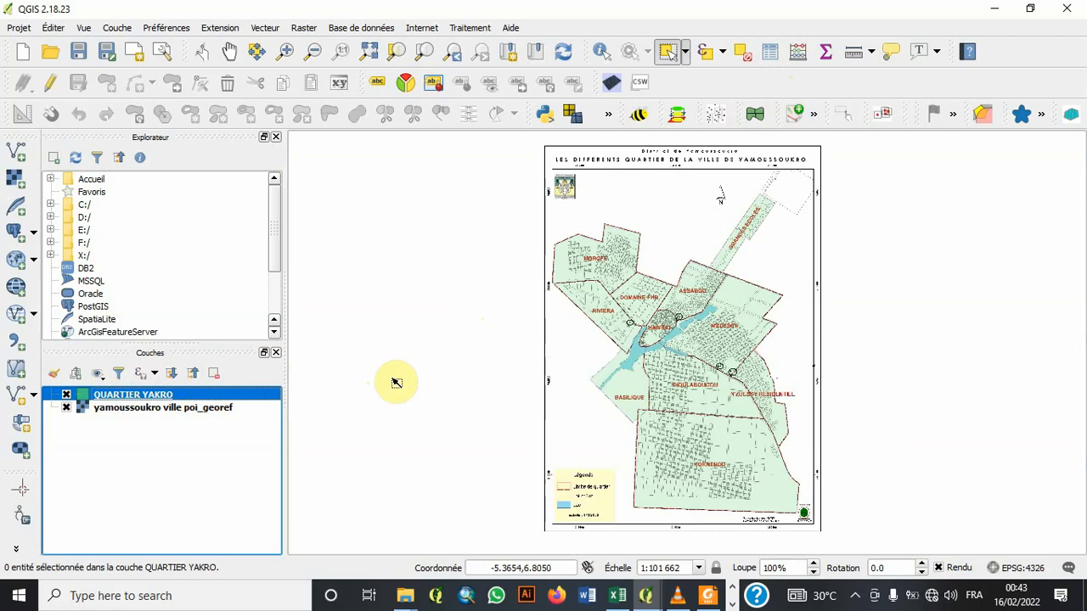
- Reopen the QUARTIER YAKRO attribute table in edit mode and maximize its window
click(770, 52)
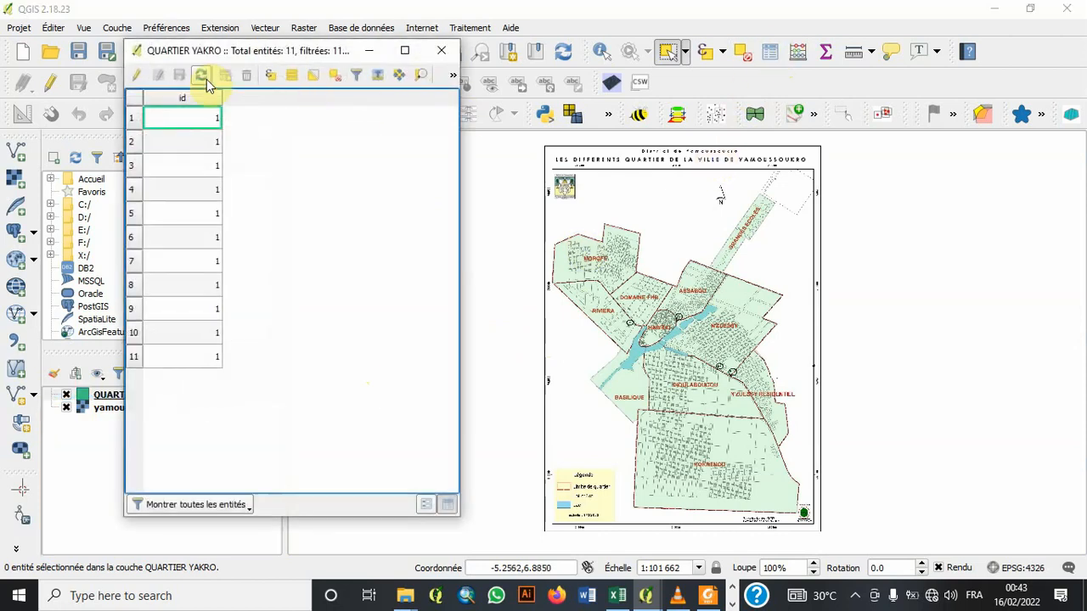
click(135, 75)
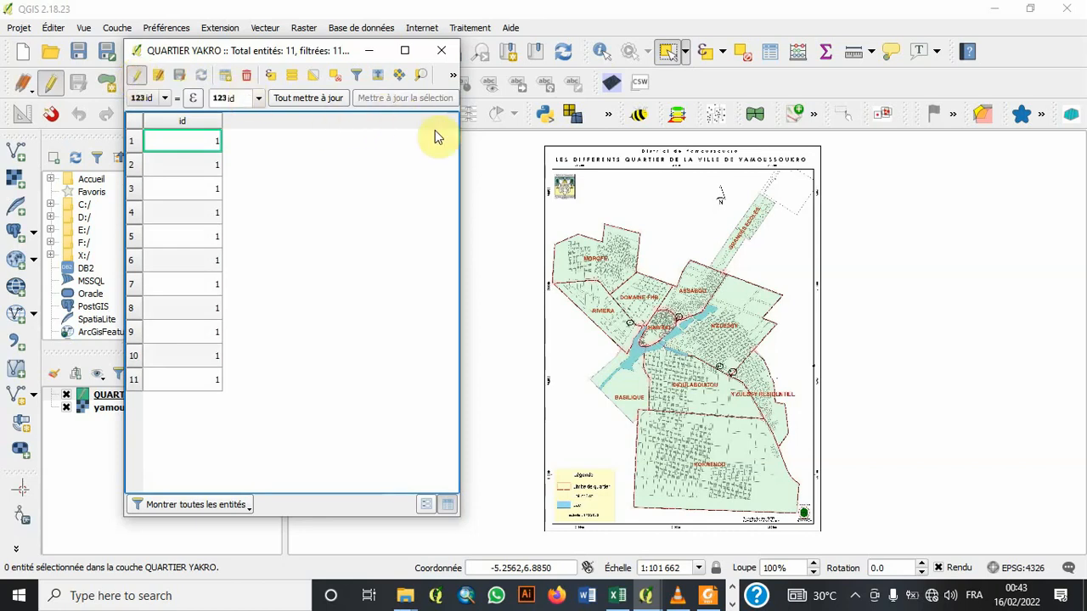
click(454, 78)
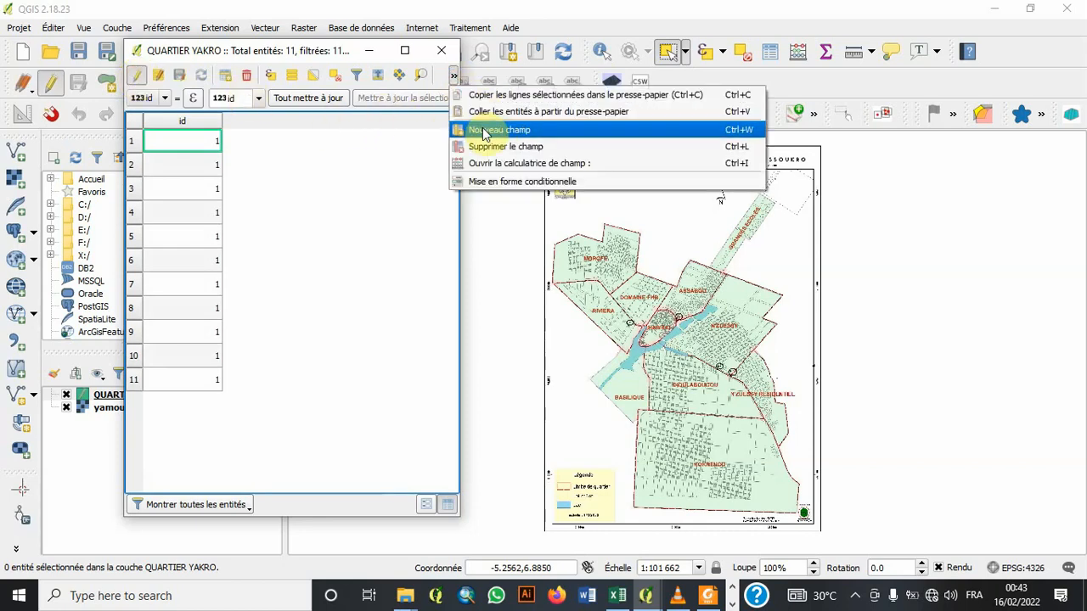
click(411, 56)
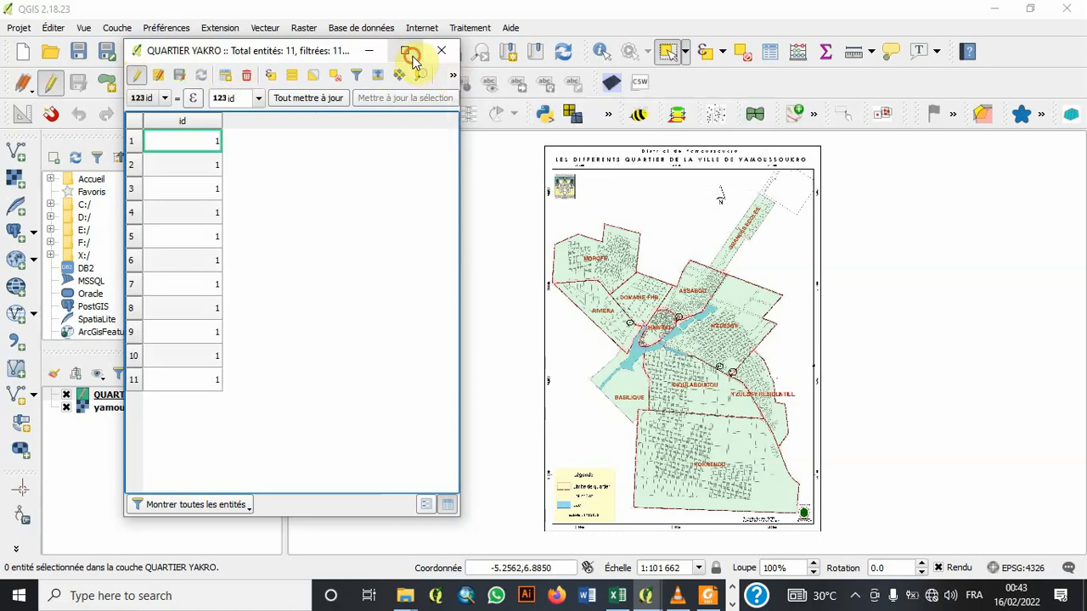
click(413, 57)
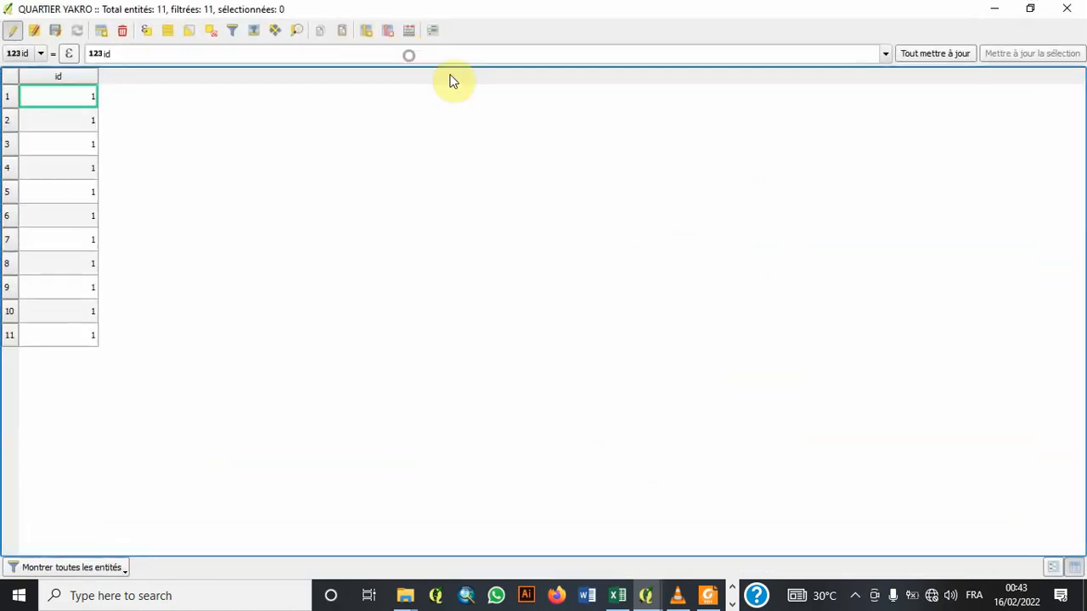
- Add a new field named NOM of type Texte (chaîne de caractères) with a length of 80
click(370, 31)
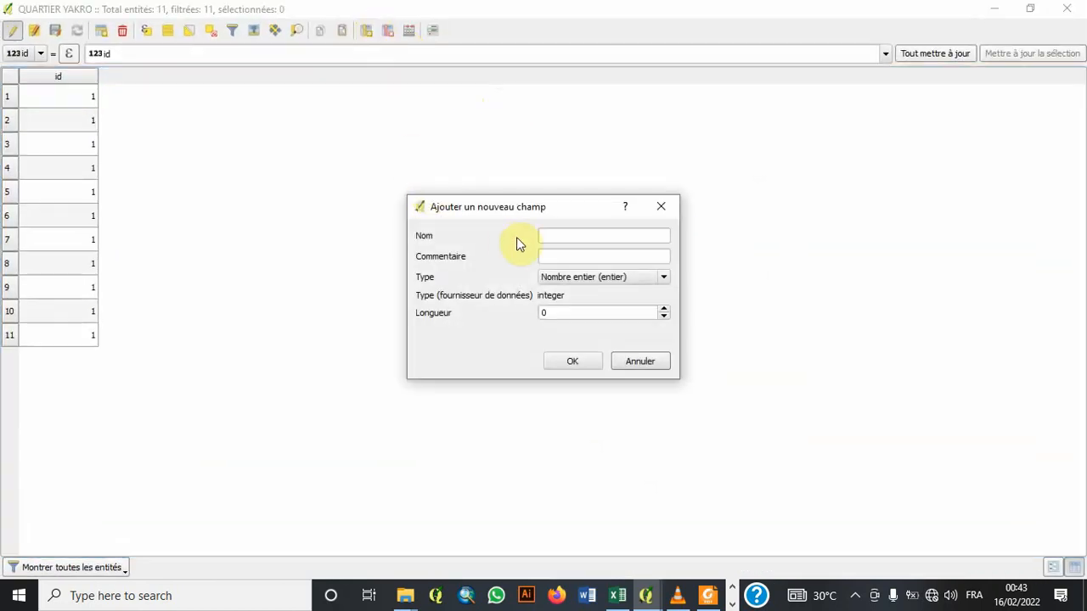
click(549, 237)
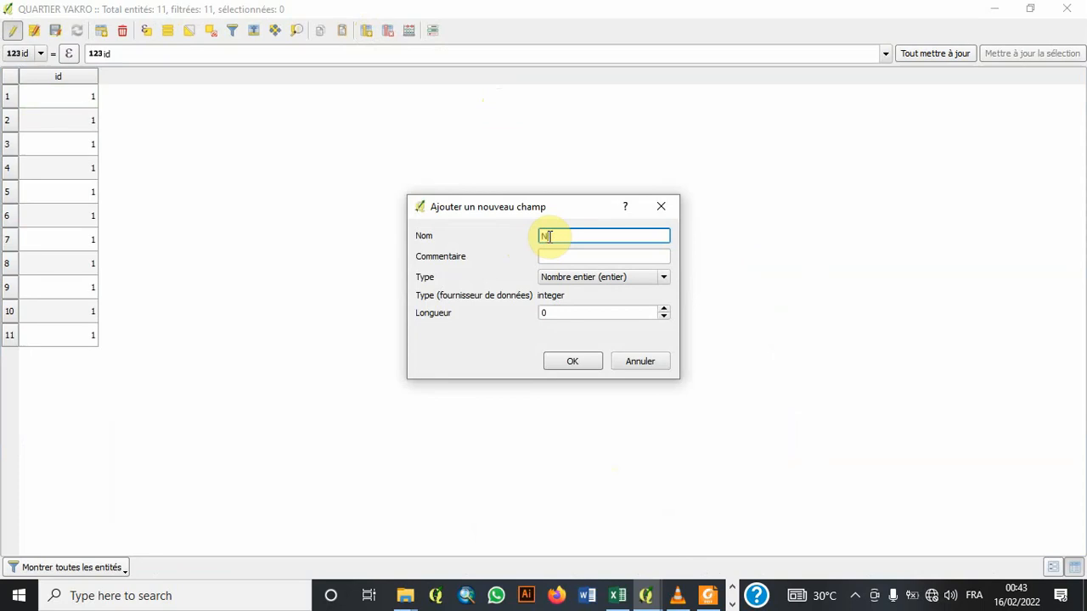
click(584, 277)
click(570, 323)
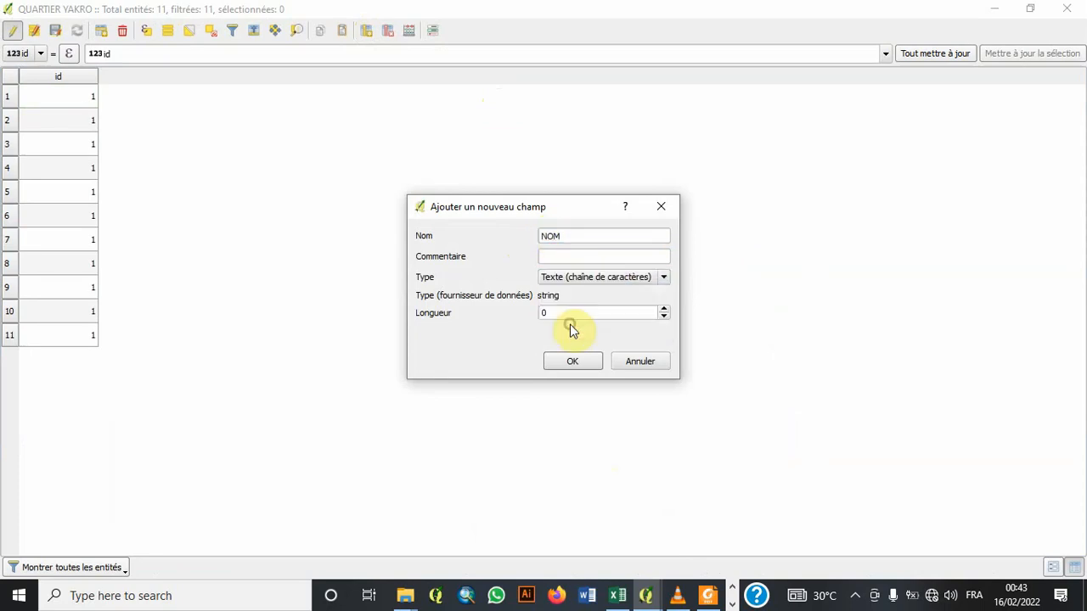
click(593, 316)
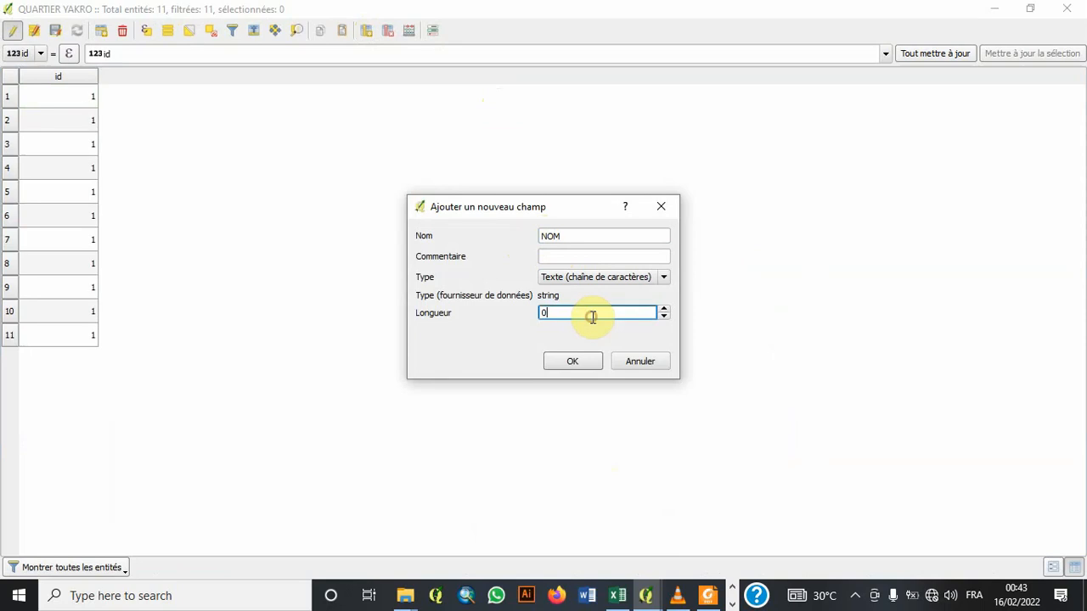
drag(591, 315, 509, 304)
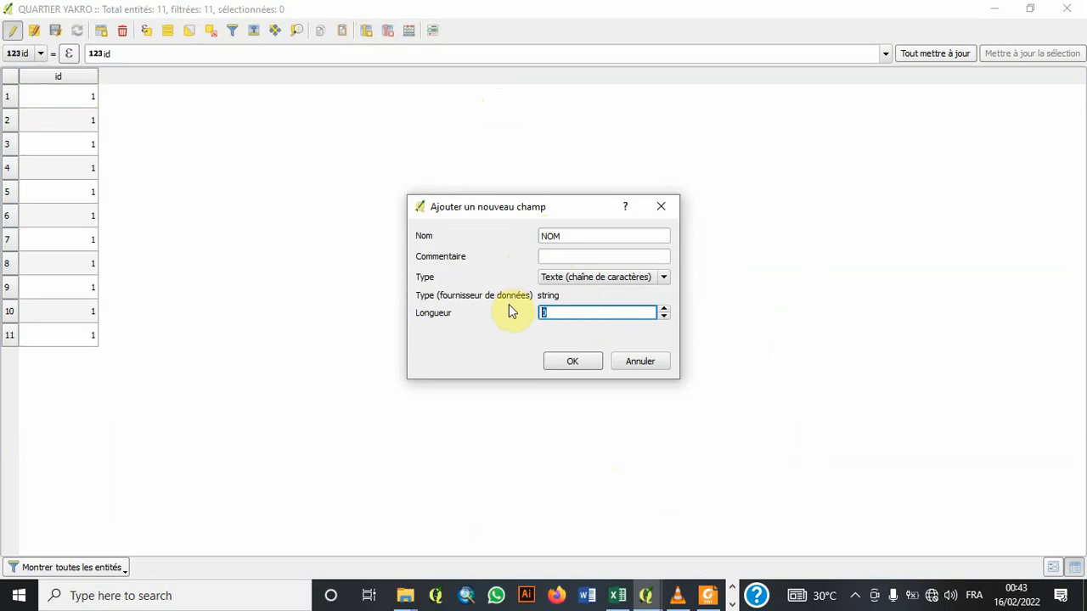
text(80)
click(570, 361)
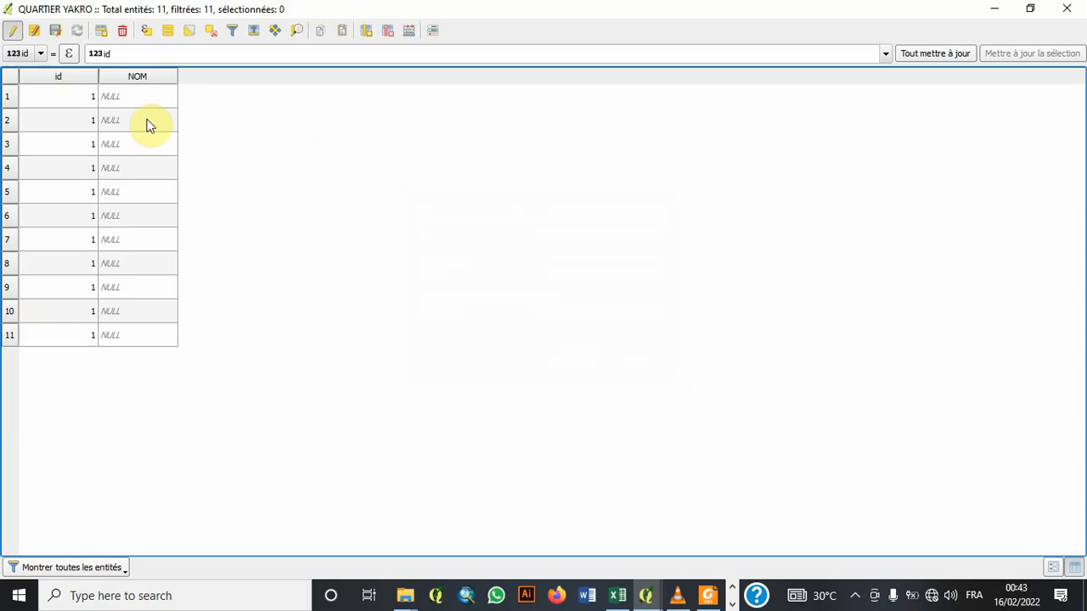
- Restore the maximized attribute table to a smaller window beside the map, with the central district labels readable
click(1029, 8)
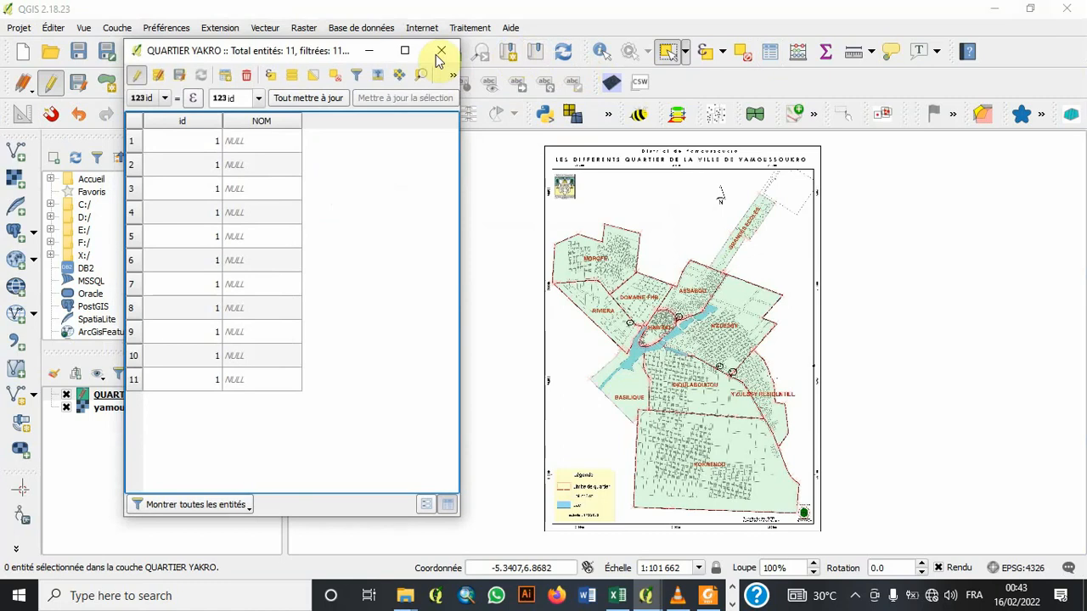
drag(331, 54, 275, 89)
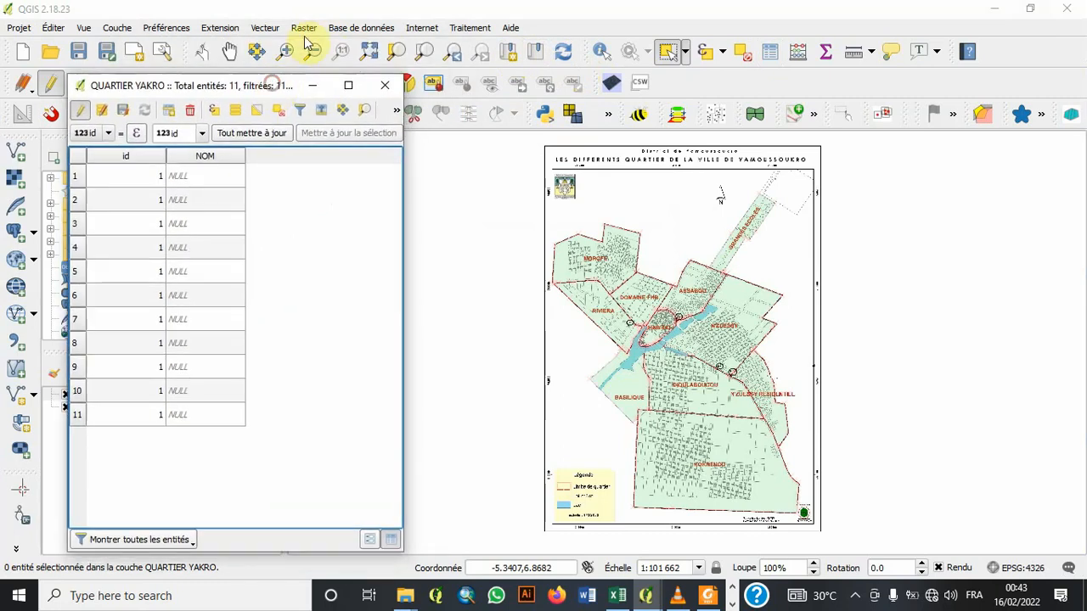
click(290, 53)
drag(545, 231, 823, 411)
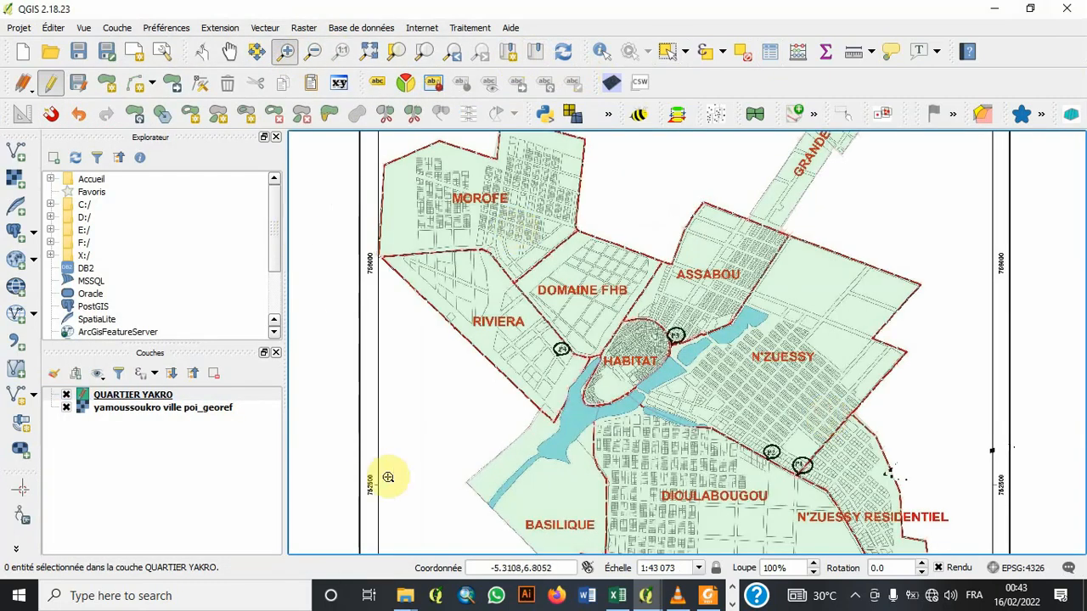
mouse_move(645, 595)
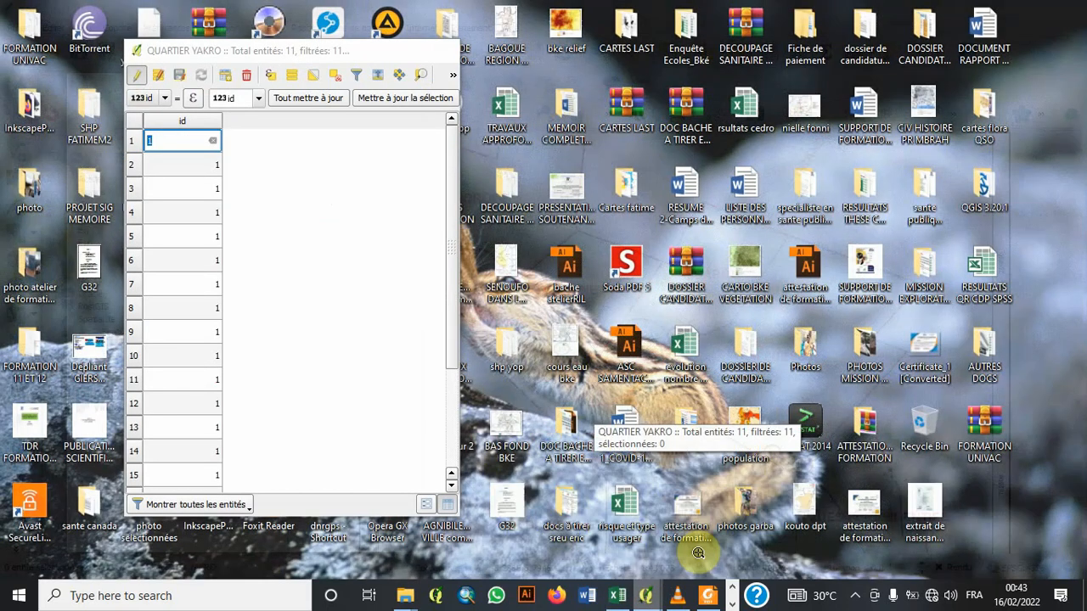
click(697, 553)
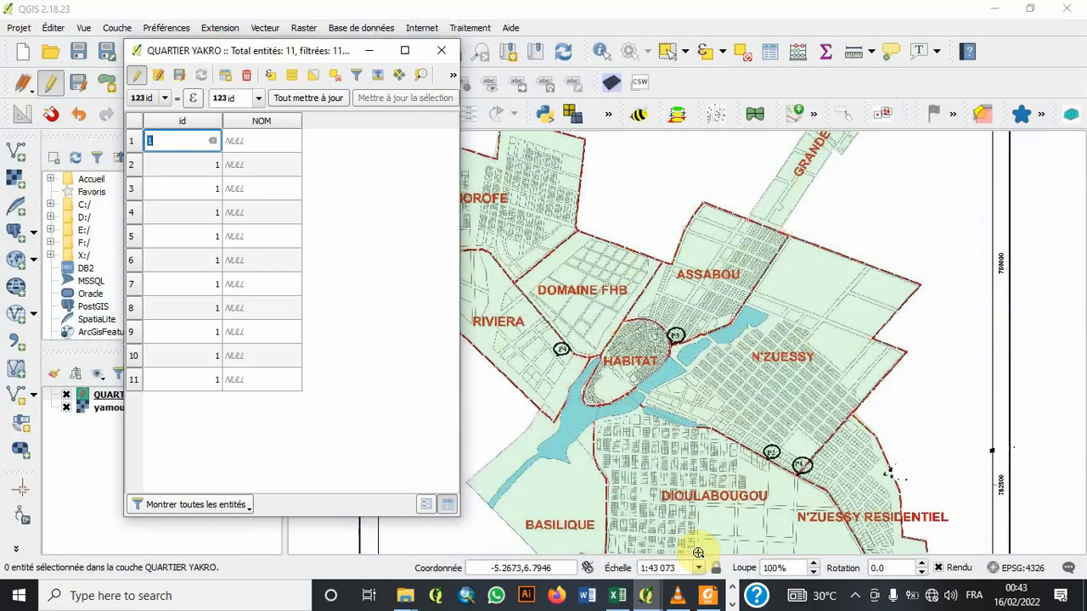
- Fill in the NOM field of the first two records, entering MOROFE in row 1 and RIVERA in row 2
click(132, 141)
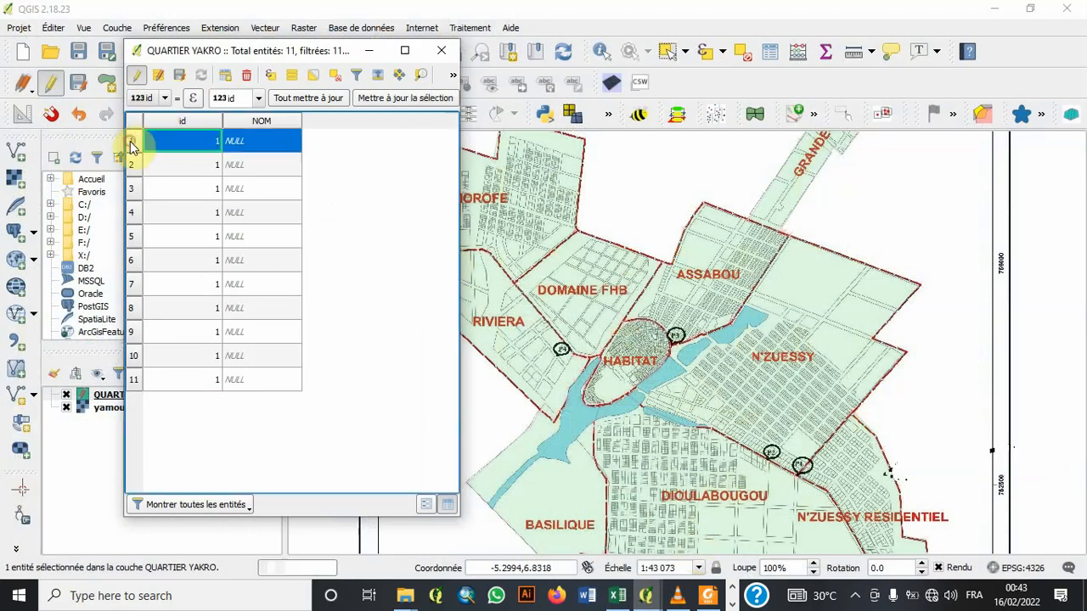
double_click(235, 141)
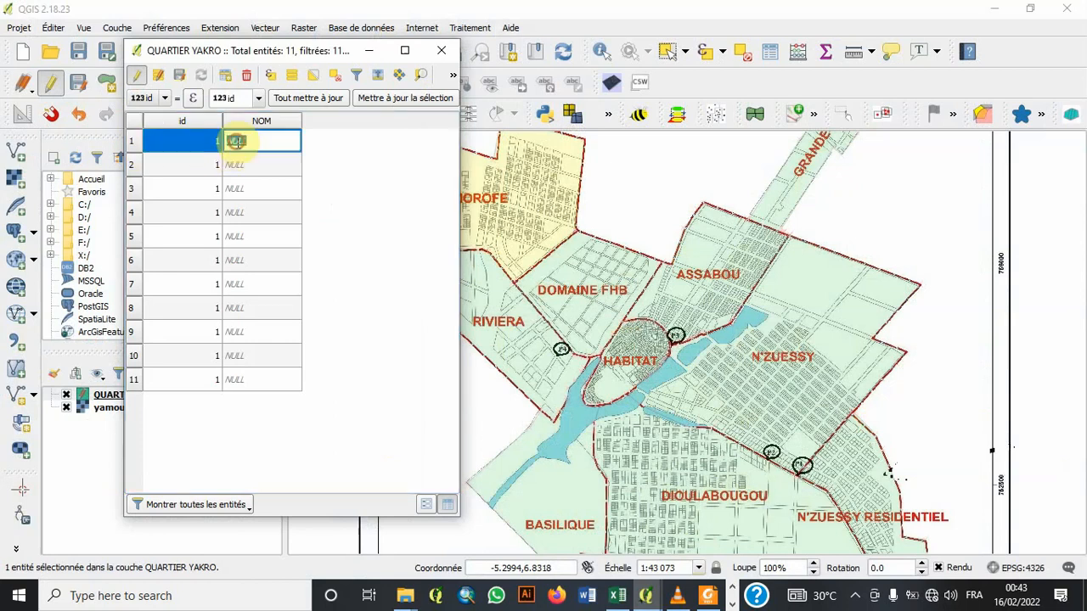
text(MOROFE)
key(Return)
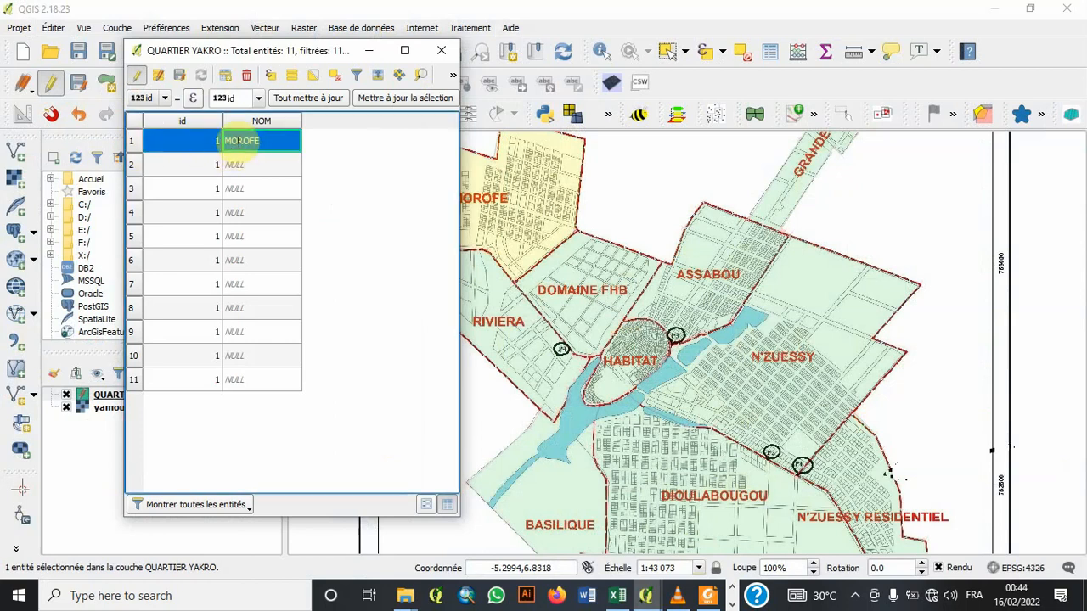
click(134, 168)
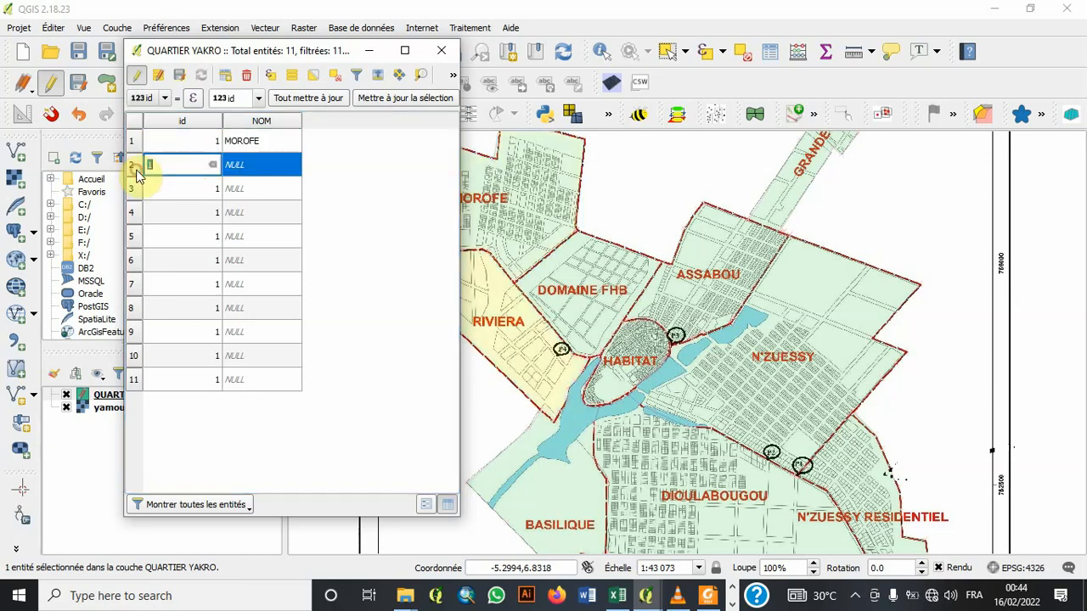
click(246, 164)
text(R)
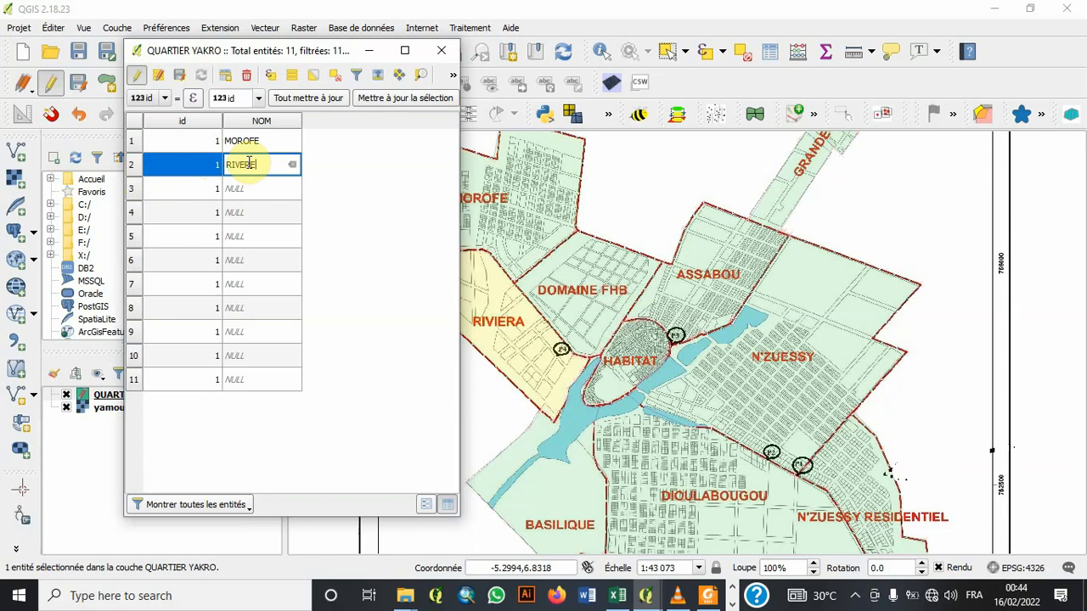
text(IVERA)
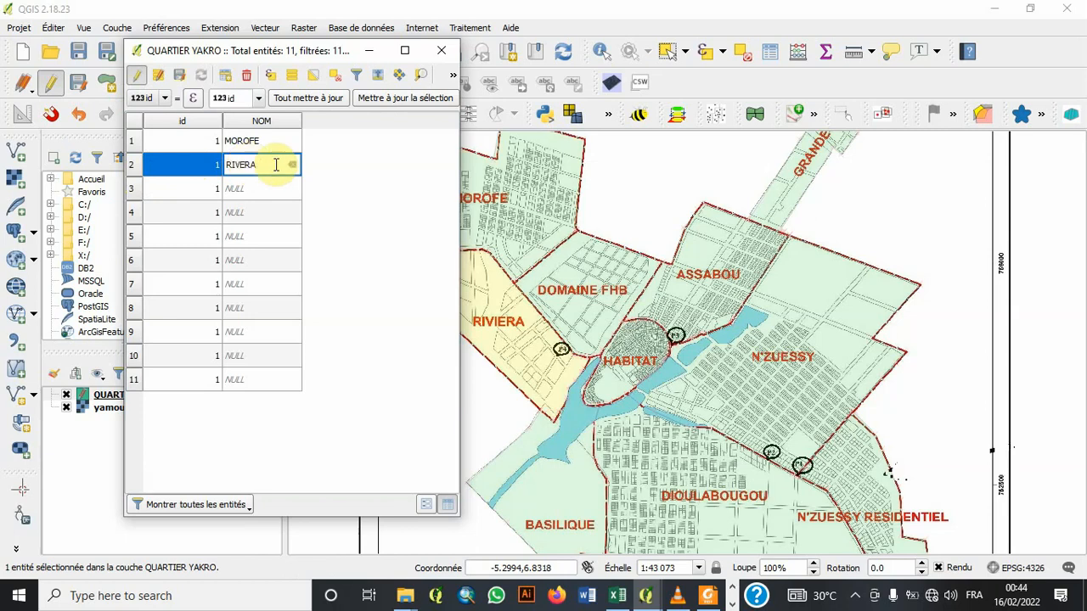
- Enter DOMAINE FHB as the NOM of row 3 and ASSABOU as the NOM of row 4
click(134, 188)
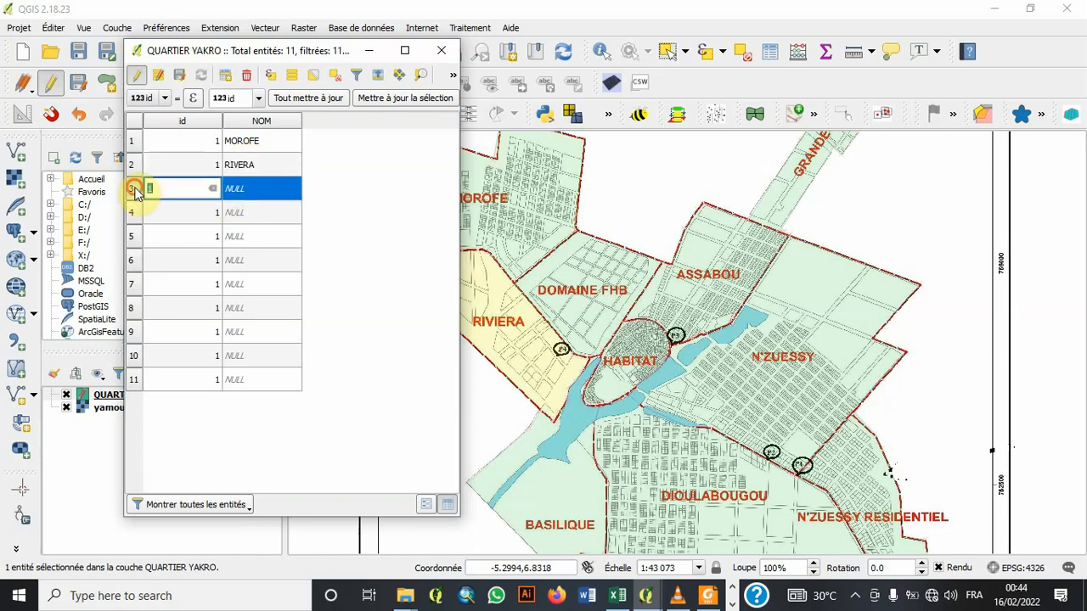
click(255, 185)
text(DOMAINE FHB)
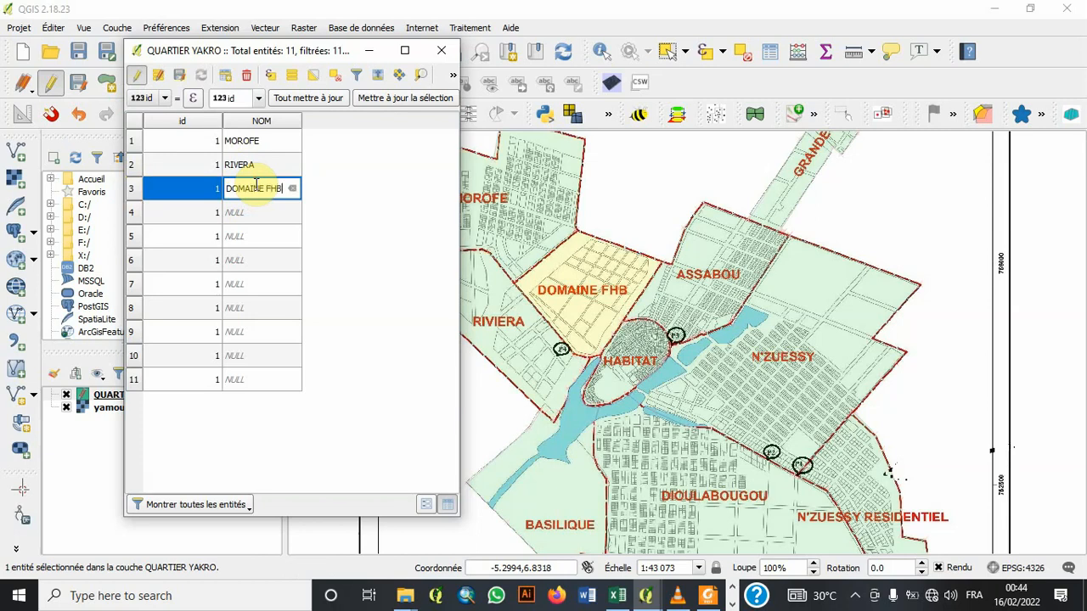
key(Return)
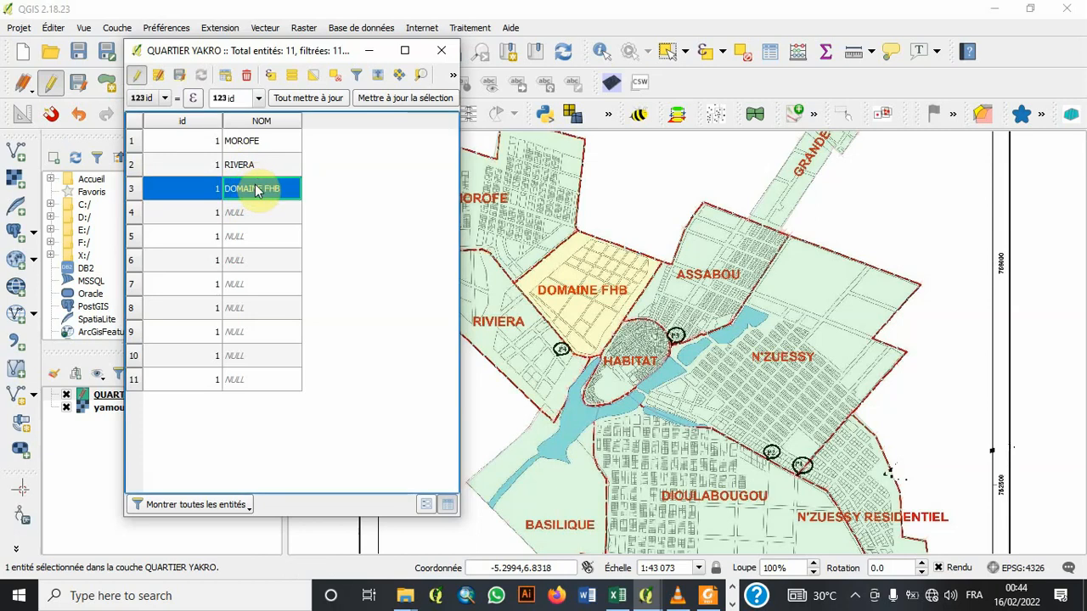
click(137, 213)
click(250, 211)
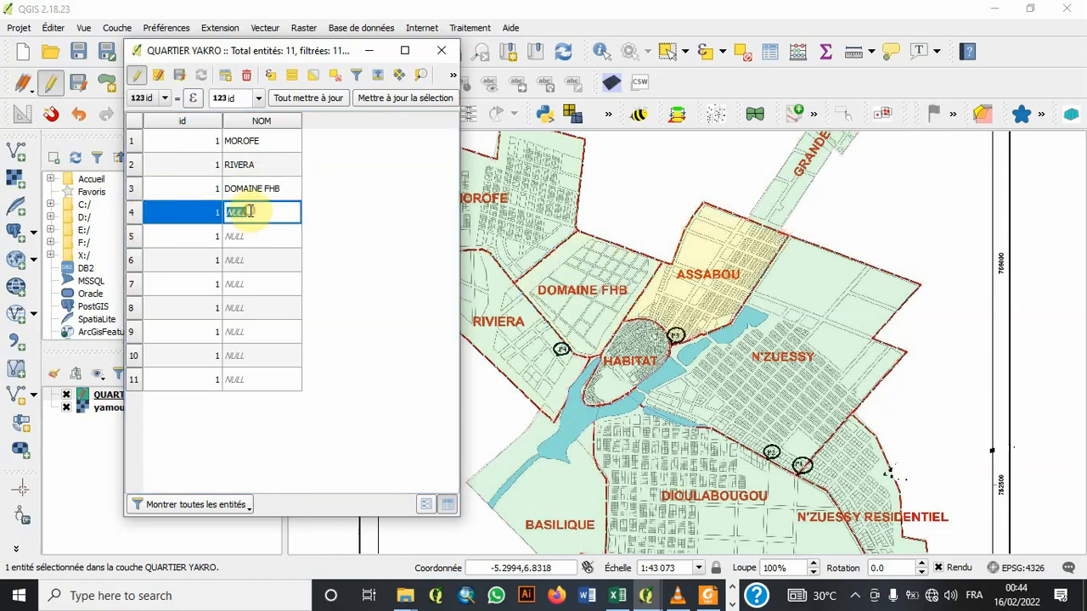
text(AQ)
key(Return)
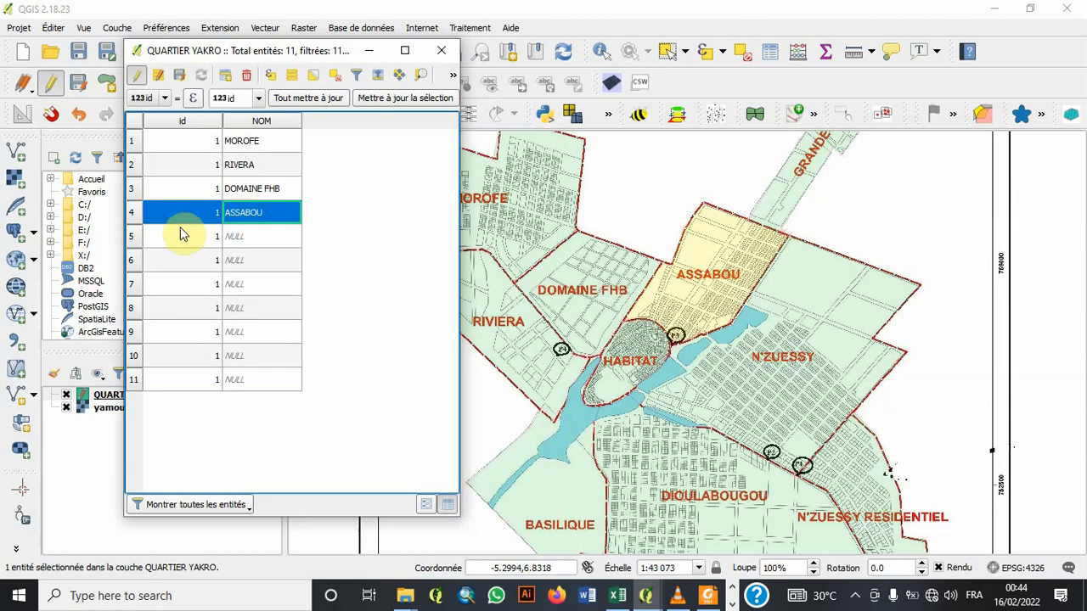
- Set the NOM of row 5 to GRANDES ECOLES and the NOM of row 6 to HABITAT
double_click(138, 245)
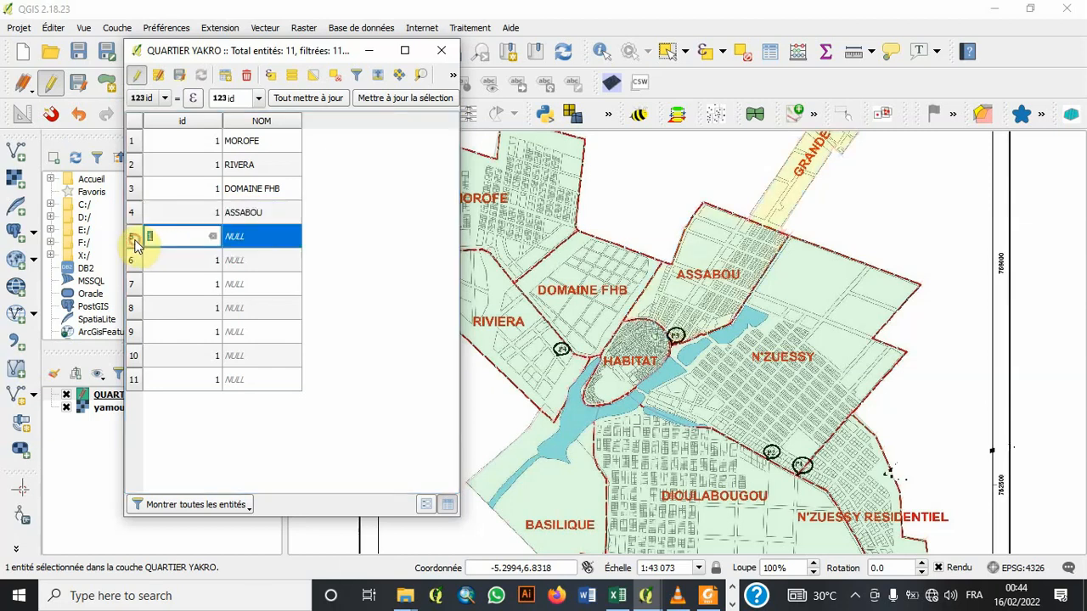
double_click(271, 238)
text(GRANDES E)
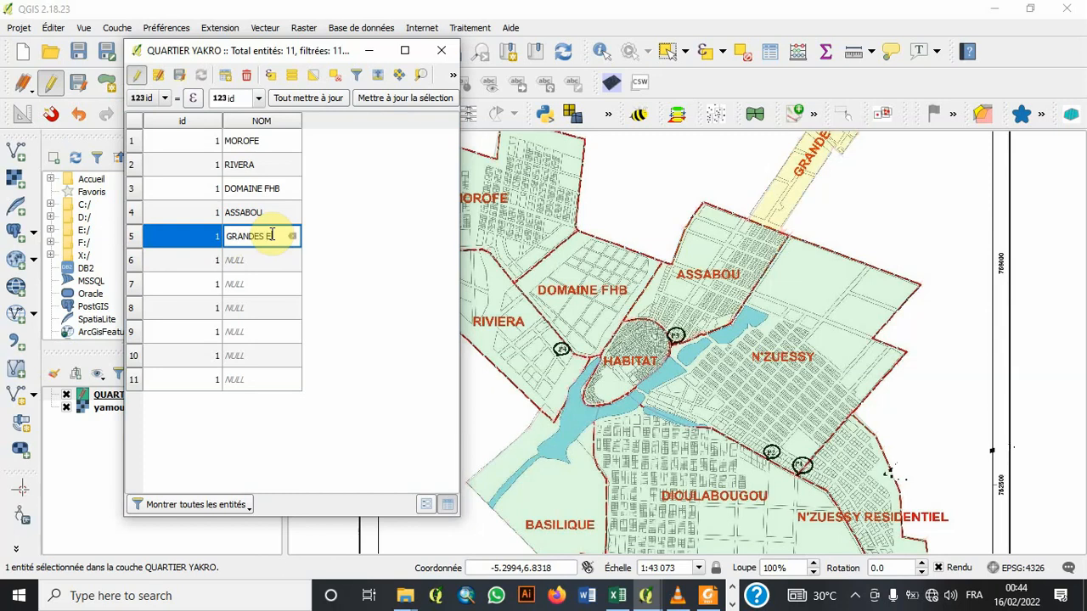
text(COLES)
click(316, 242)
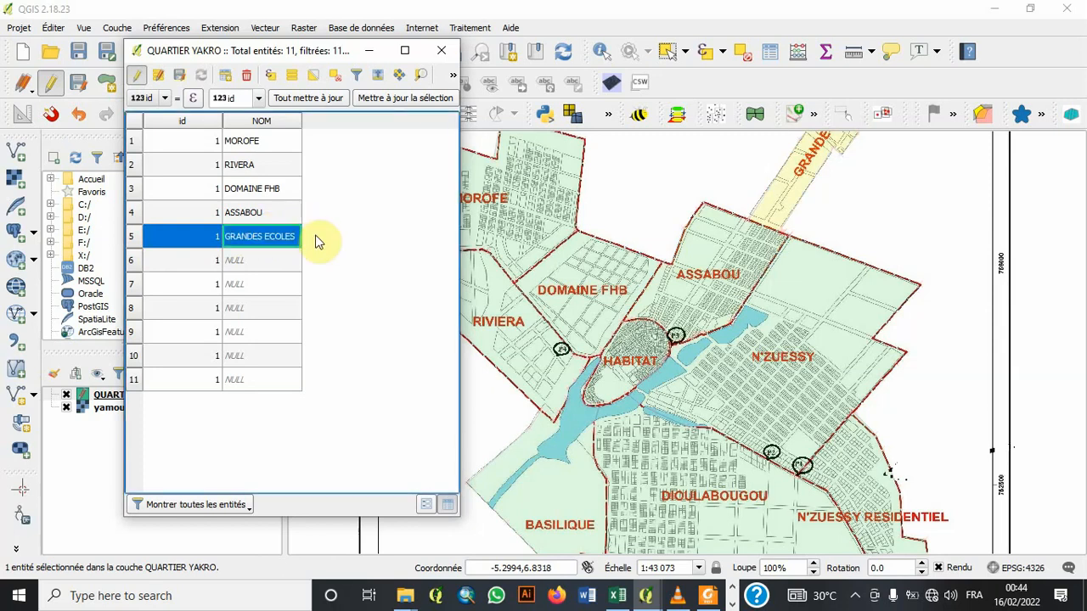
double_click(145, 260)
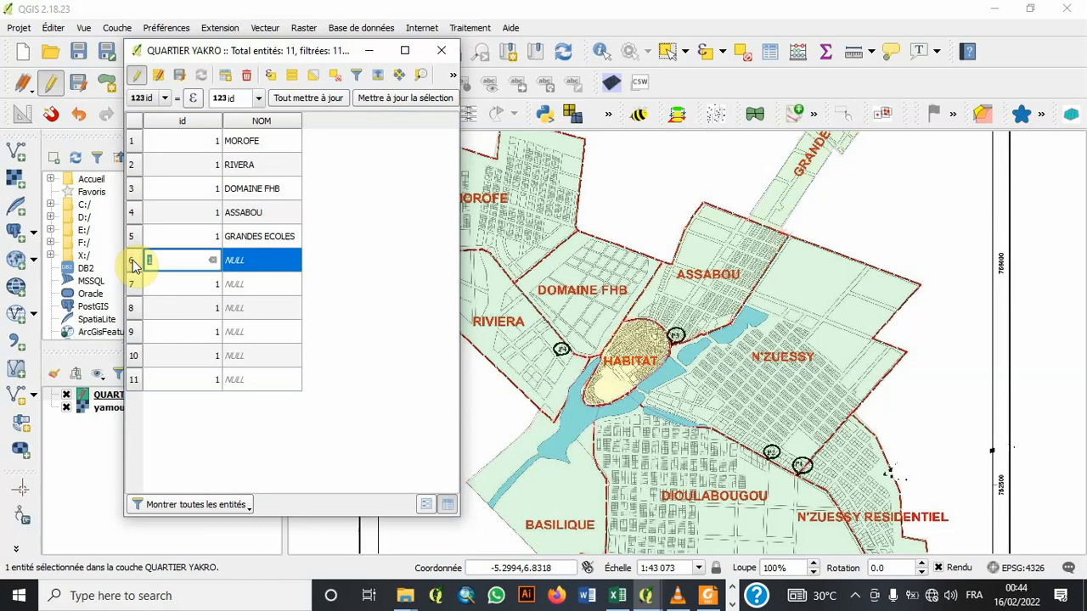
double_click(236, 259)
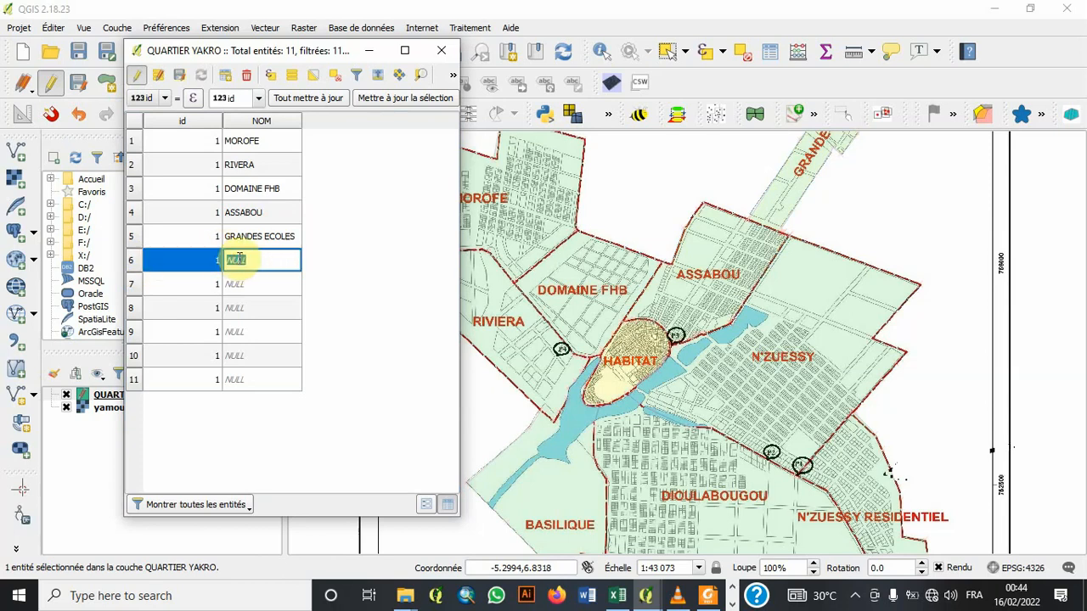
text(HABITAT)
key(Return)
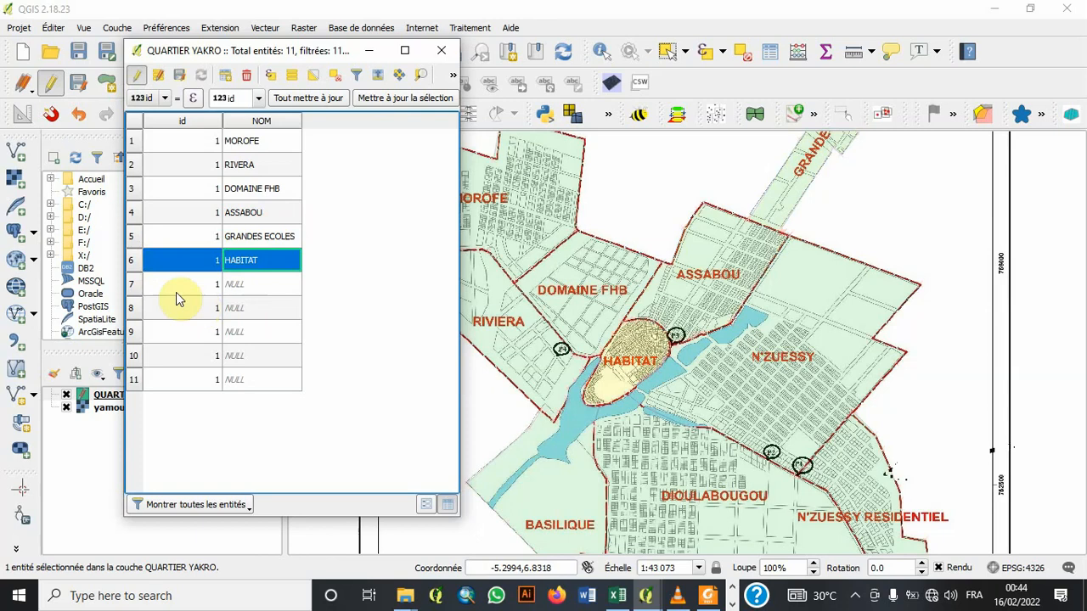
- Name the record in row 7 N'ZUESSY and the record in row 8 N'ZUESSY RESIDENTIEL in the NOM field
double_click(146, 291)
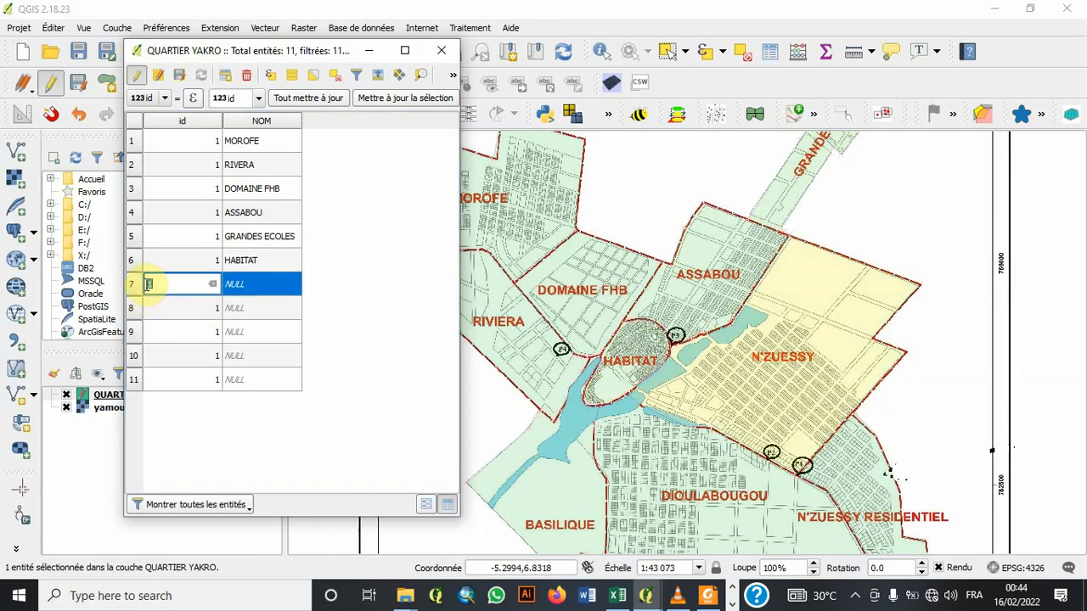
double_click(226, 289)
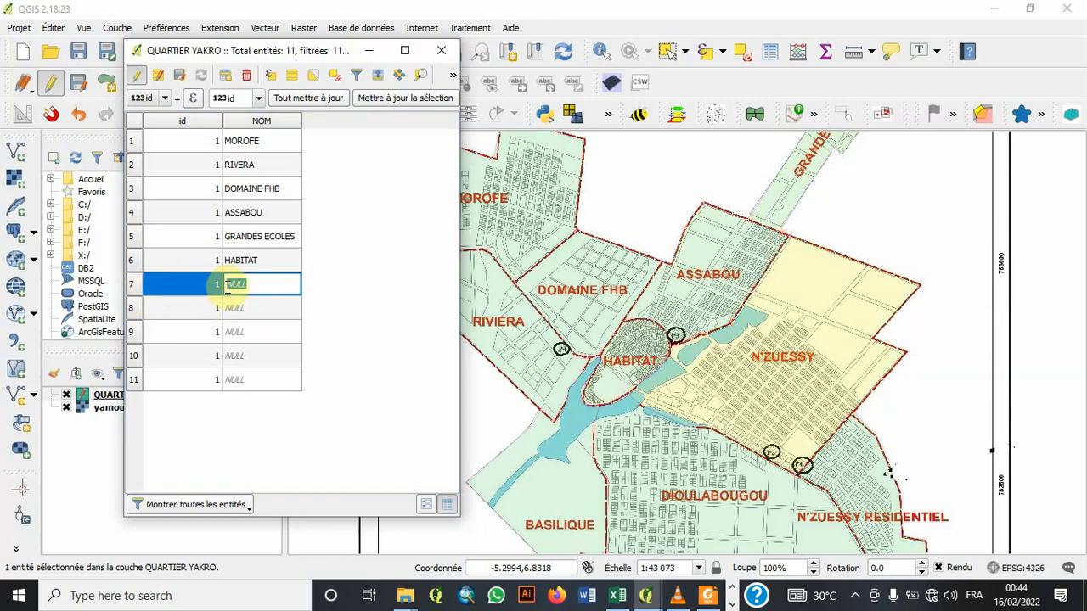
text(N'ZUESSY)
key(Return)
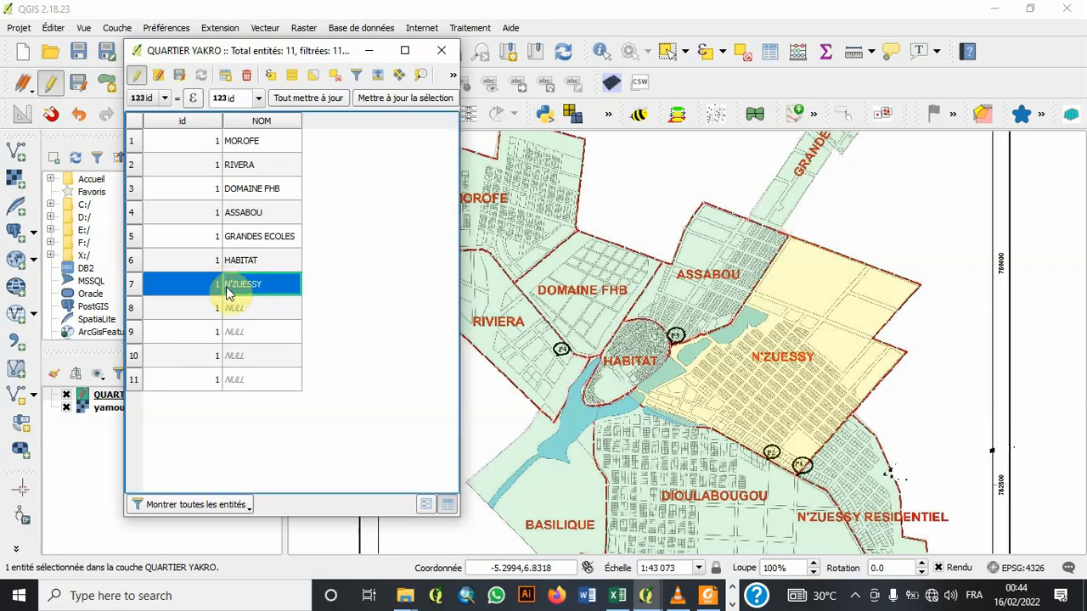
double_click(148, 307)
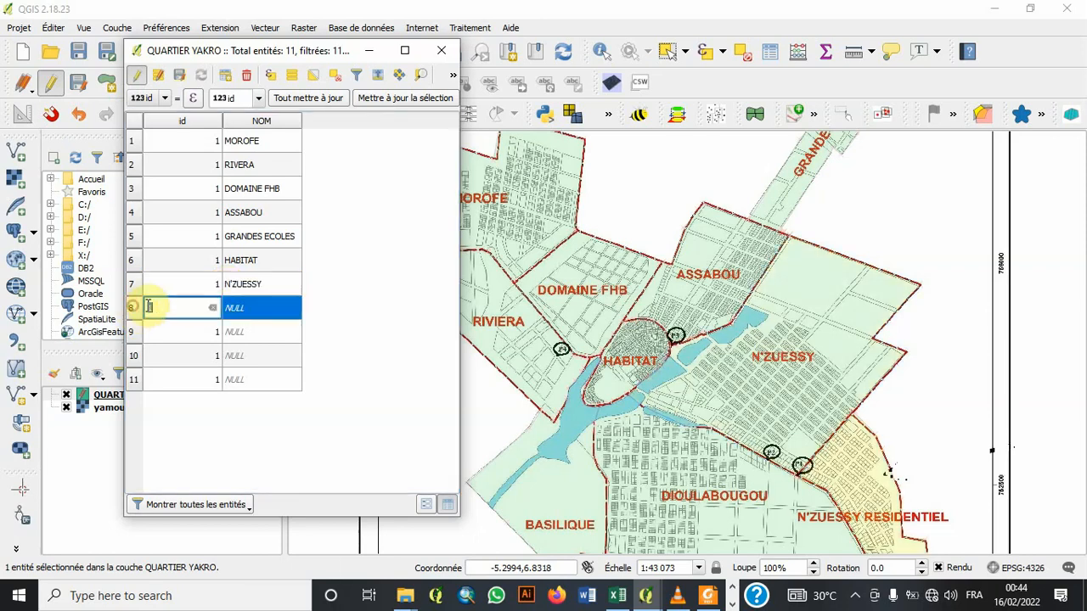
double_click(247, 309)
text(N'ZUESSY)
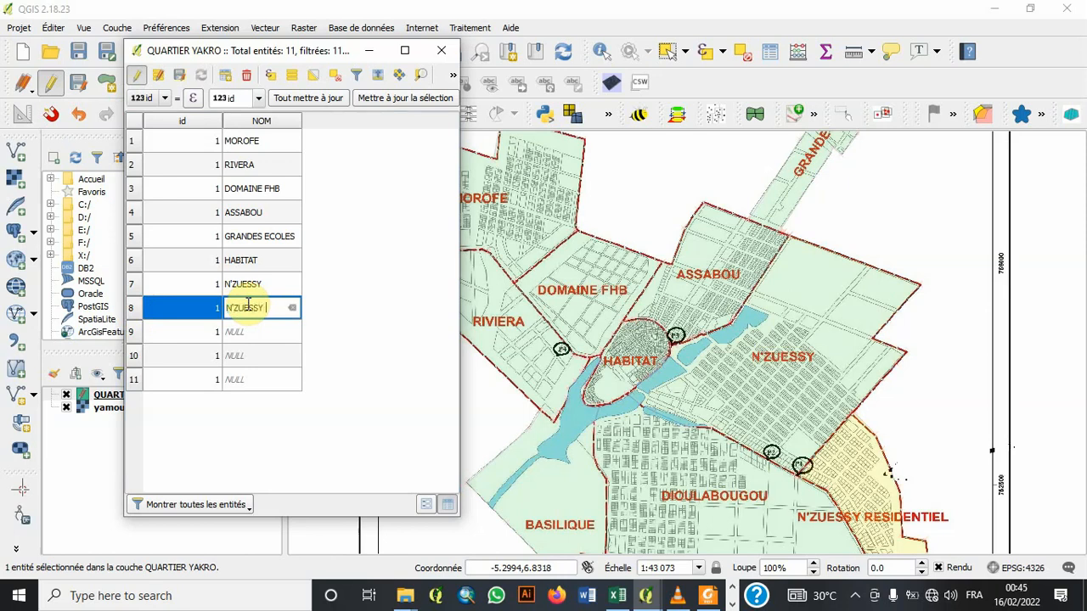
text( RESID)
text(ENTIEL)
key(Return)
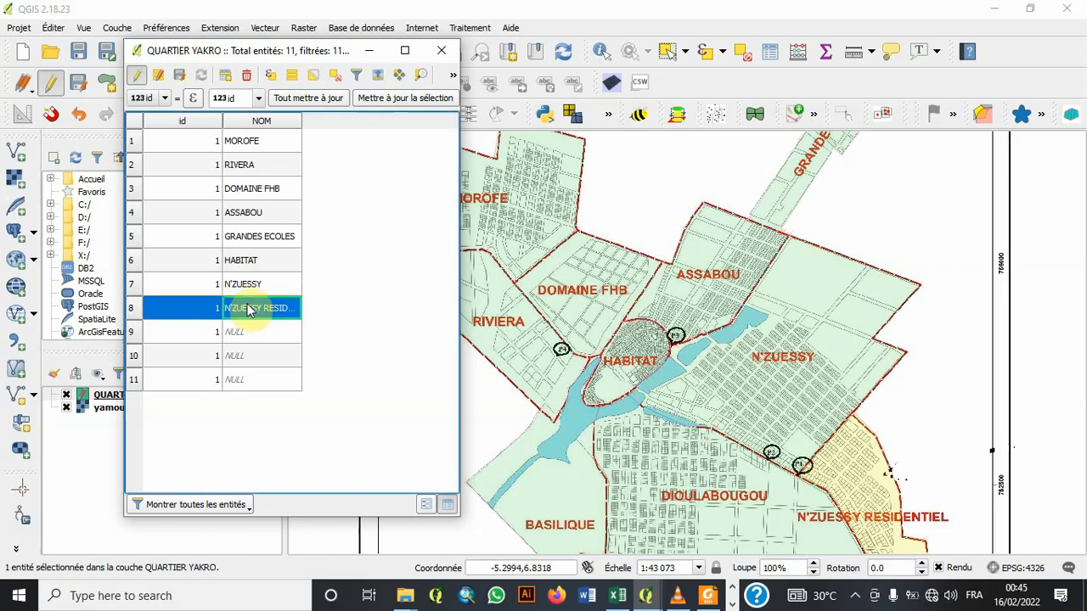
- Select the record in row 9 and set its NOM value to DIOULABOUGOU
click(134, 336)
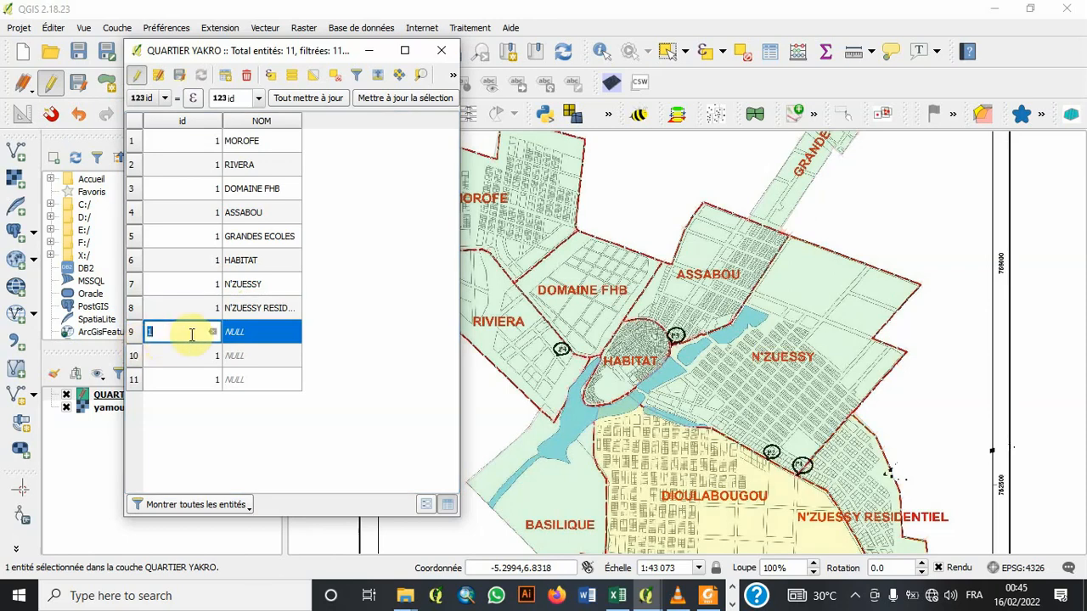
click(239, 336)
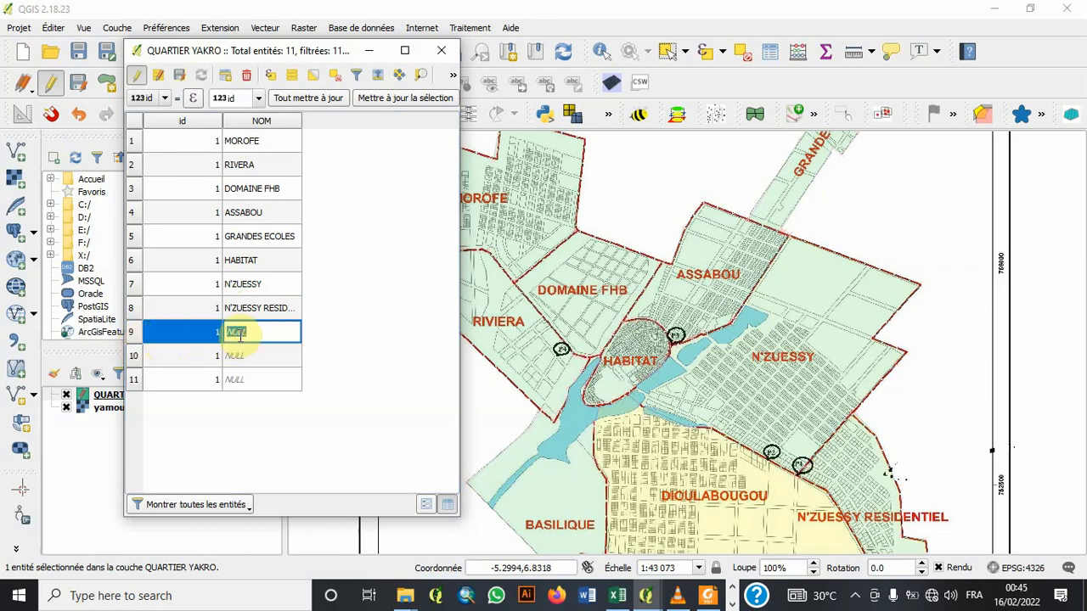
text(DIOULABOUGOU)
key(Return)
- Zoom to the polygon of row 10 to identify it on the map, and set its NOM to KOKRENOU
double_click(140, 359)
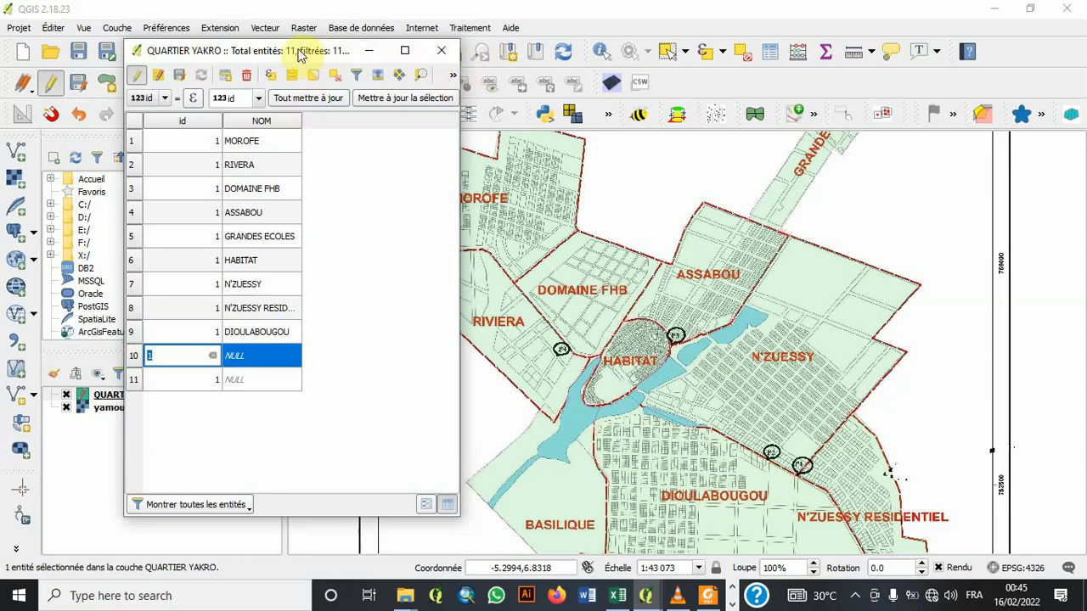
drag(292, 53, 235, 55)
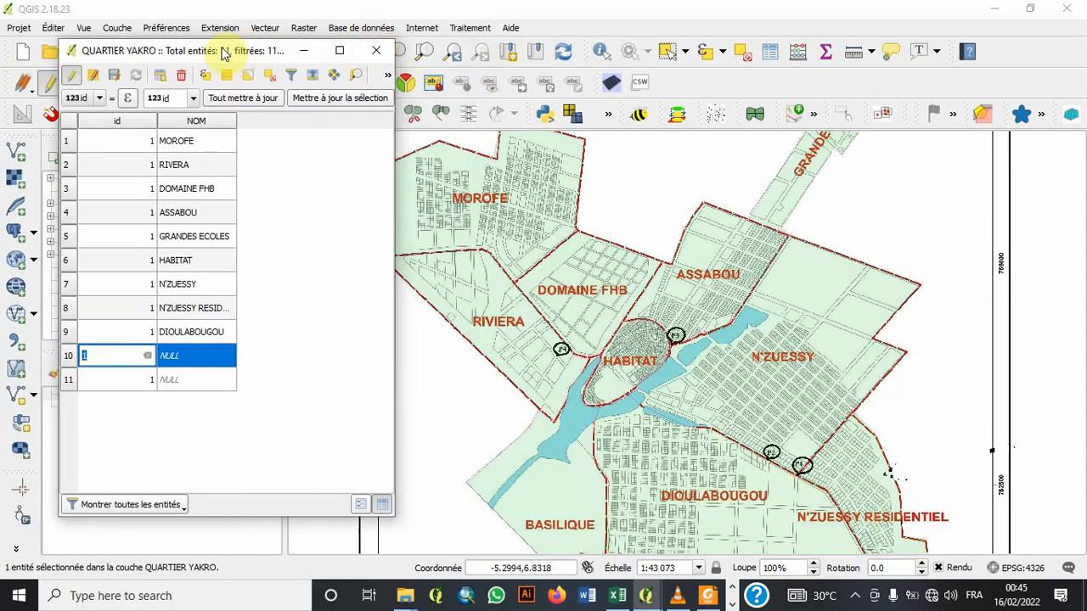
drag(226, 48, 184, 53)
click(398, 53)
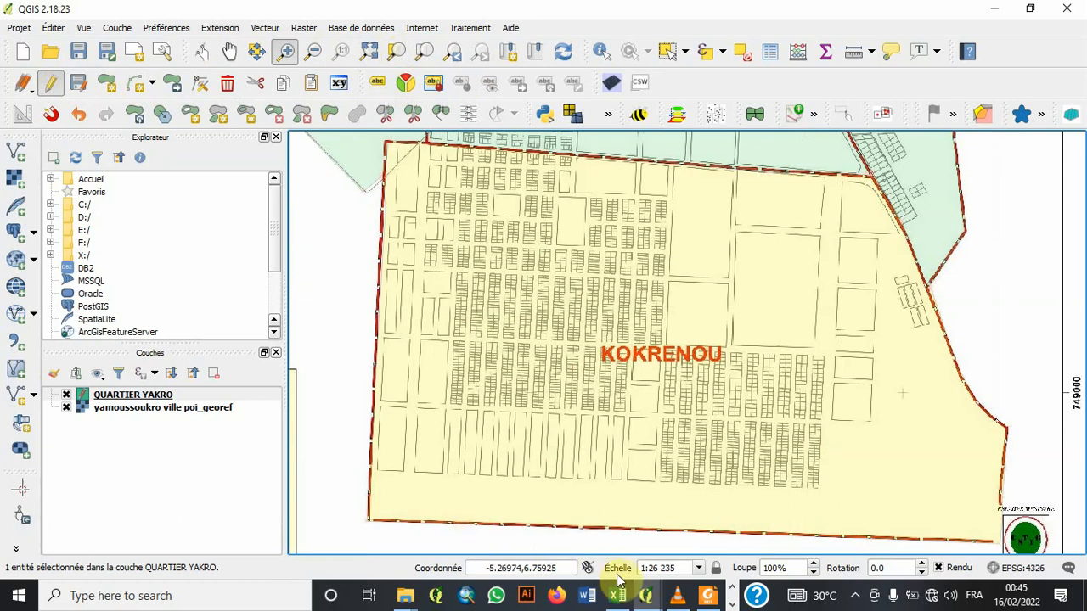
mouse_move(645, 597)
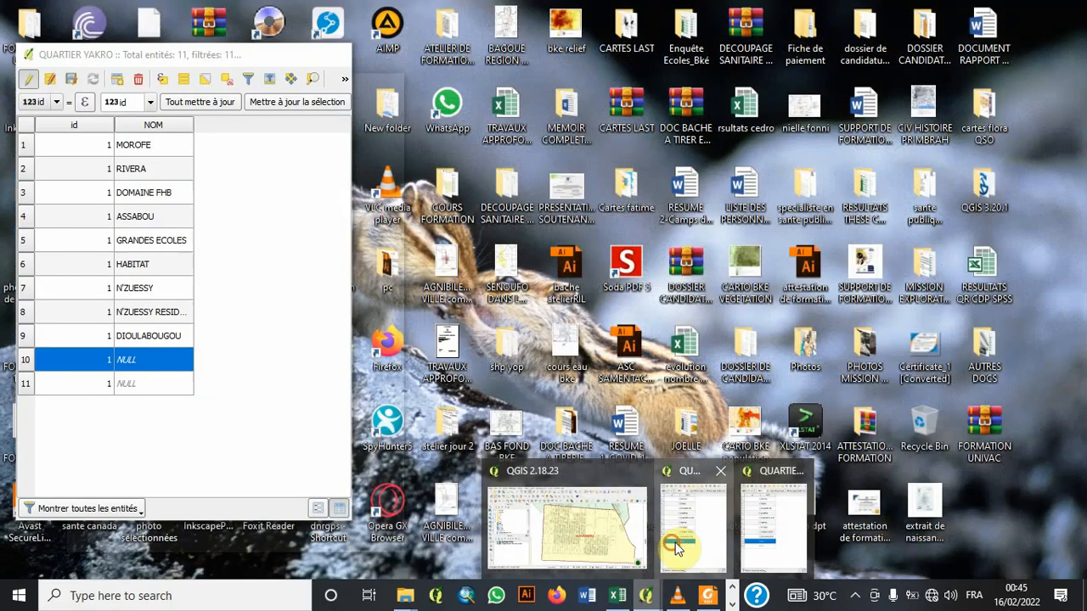
click(679, 526)
double_click(157, 363)
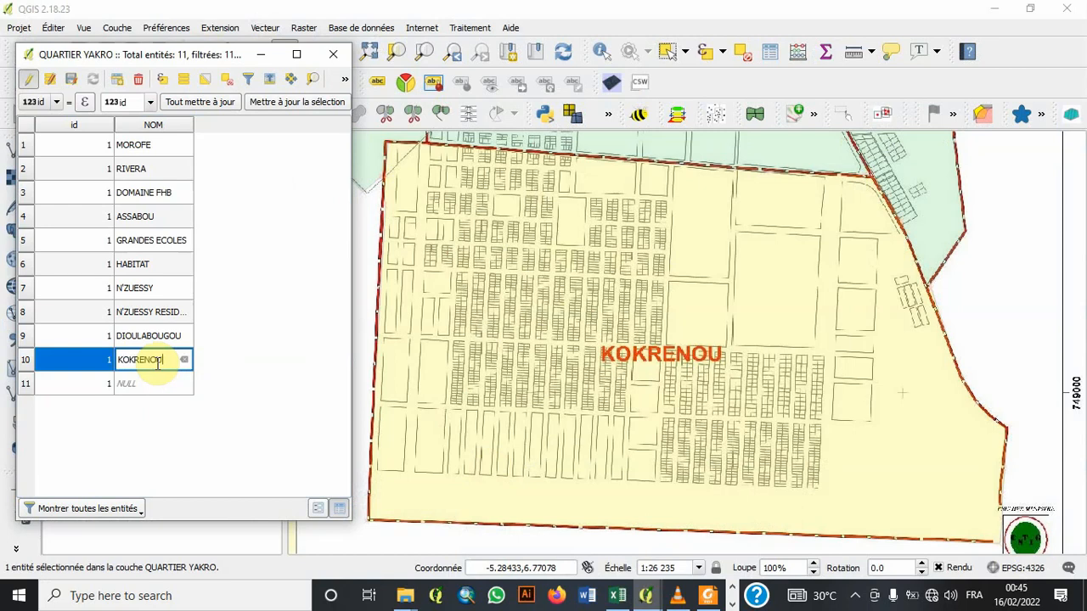
key(Tab)
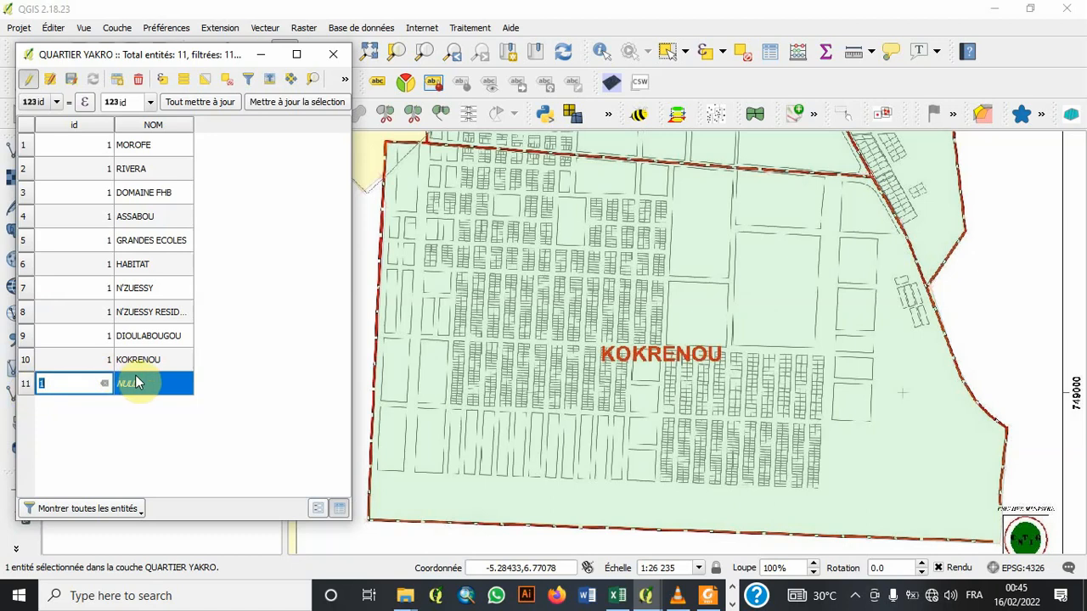
- Zoom to the polygon of row 11 to identify it on the map, and set its NOM to BASILIQUE
click(390, 55)
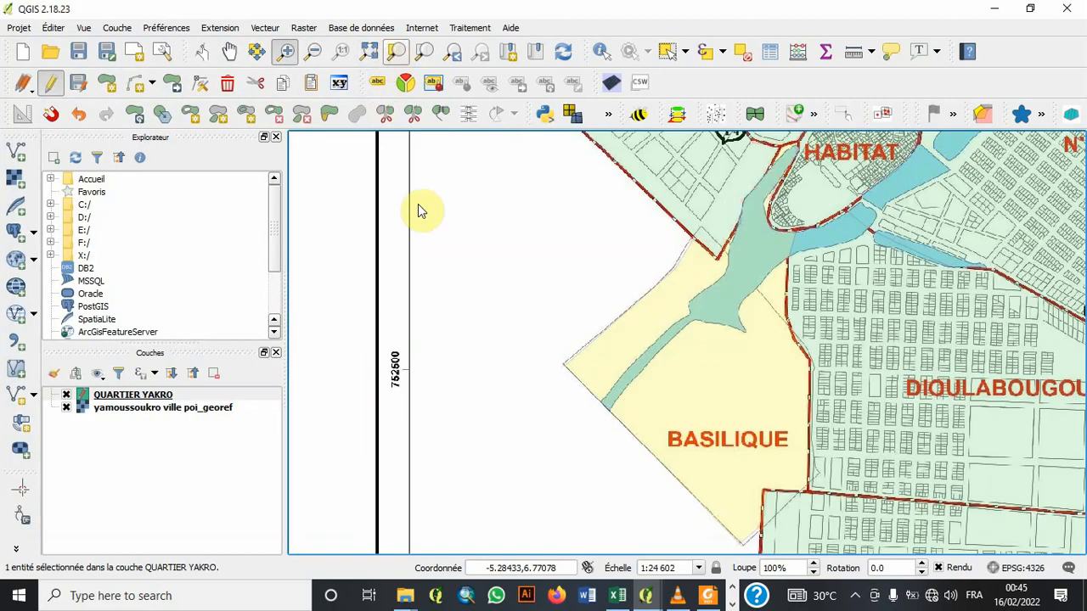
mouse_move(661, 586)
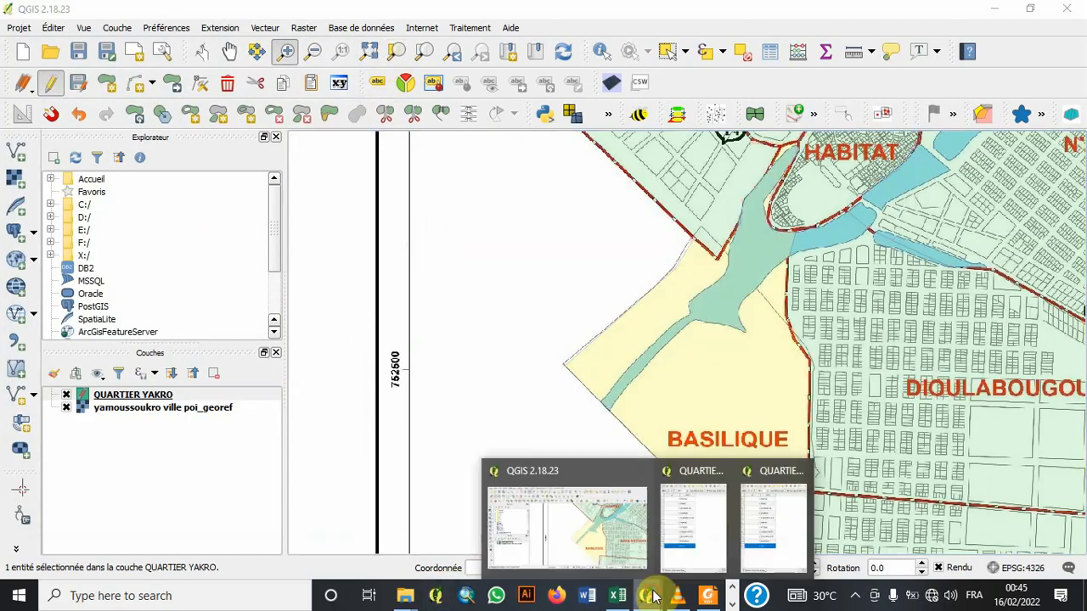
click(696, 527)
double_click(132, 386)
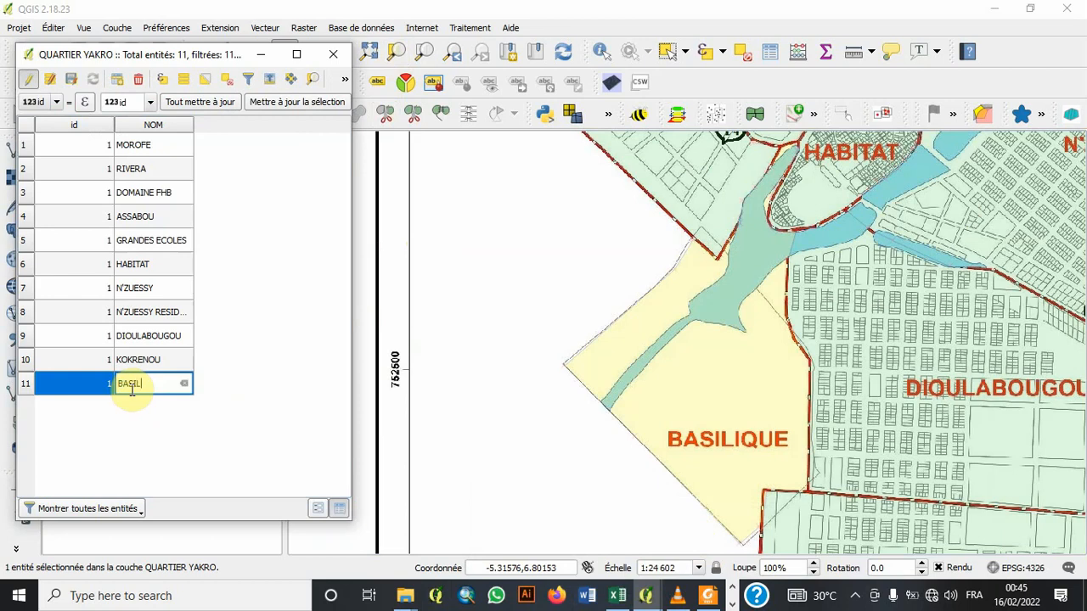
key(Return)
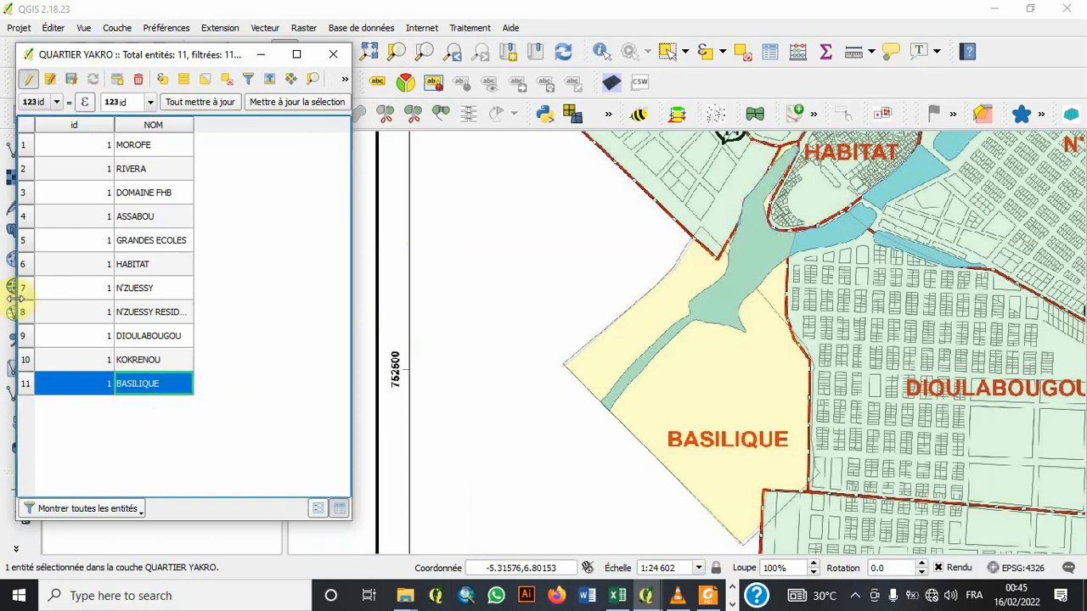
- End editing of the QUARTIER YAKRO layer, save its modifications and close the attribute table
click(31, 81)
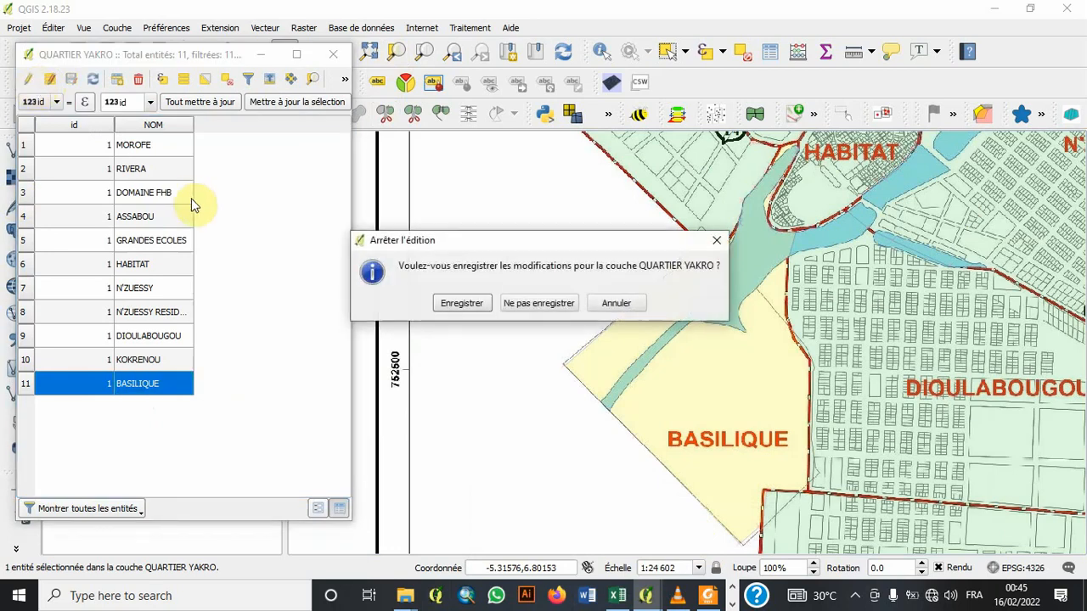
click(465, 307)
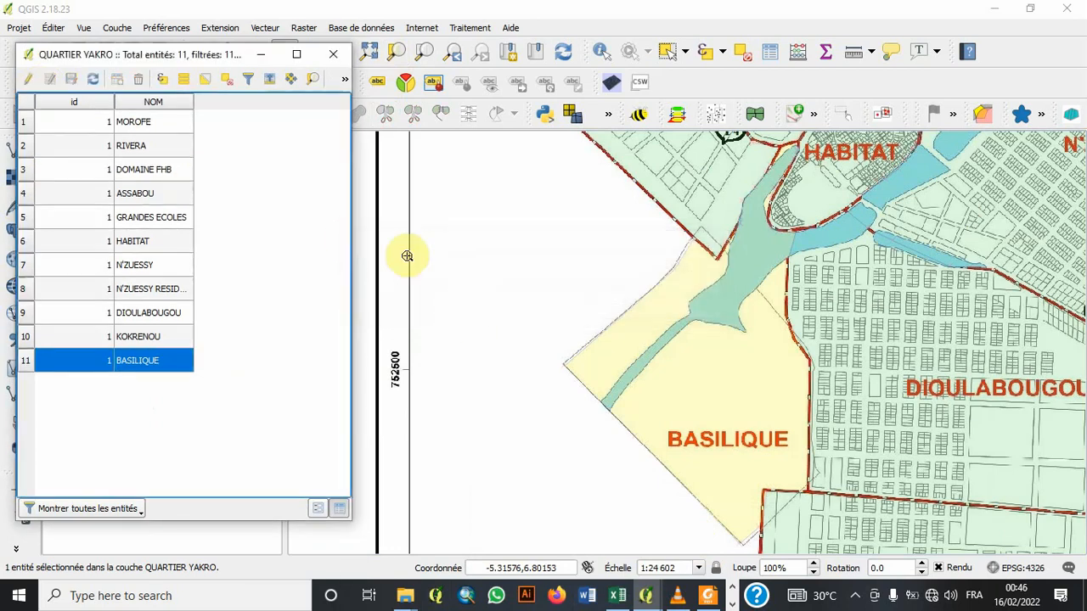
click(335, 57)
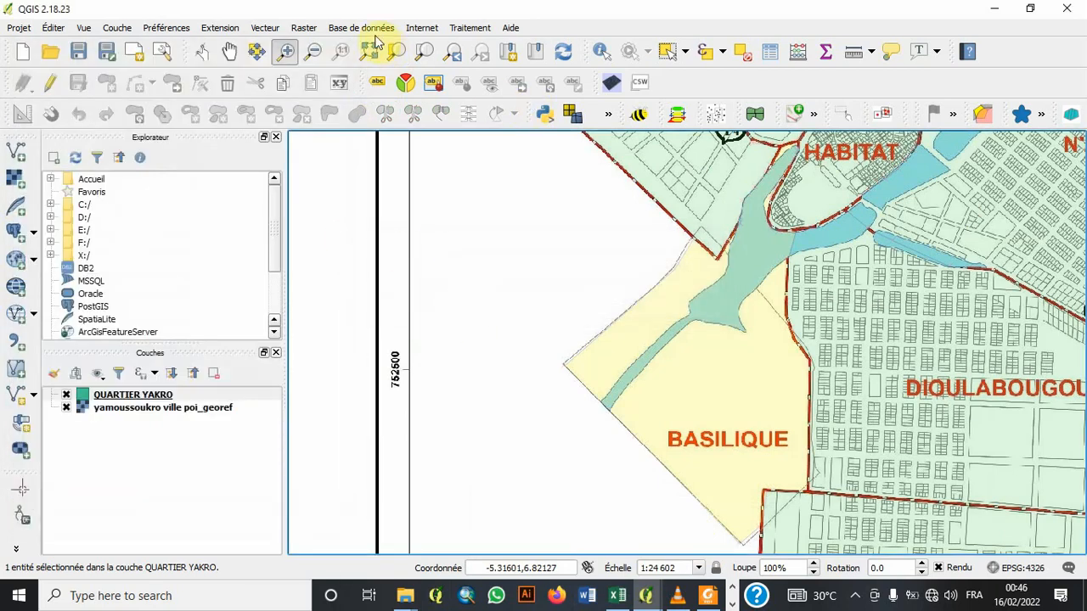
- Deselect all features and hide the yamoussoukro ville poi_georef raster so that only the district polygons are displayed
click(367, 53)
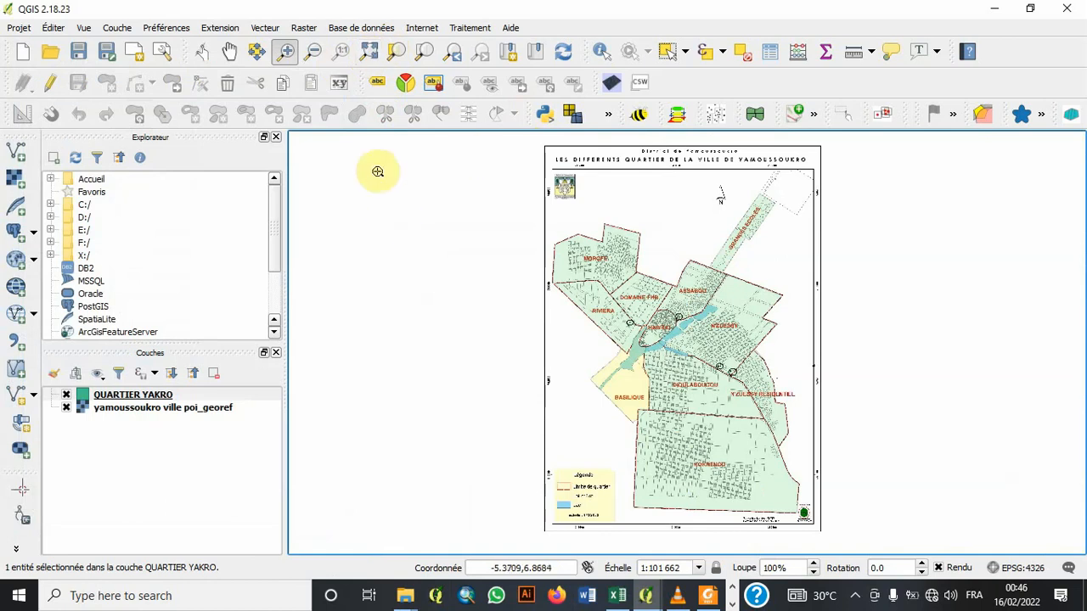
click(751, 53)
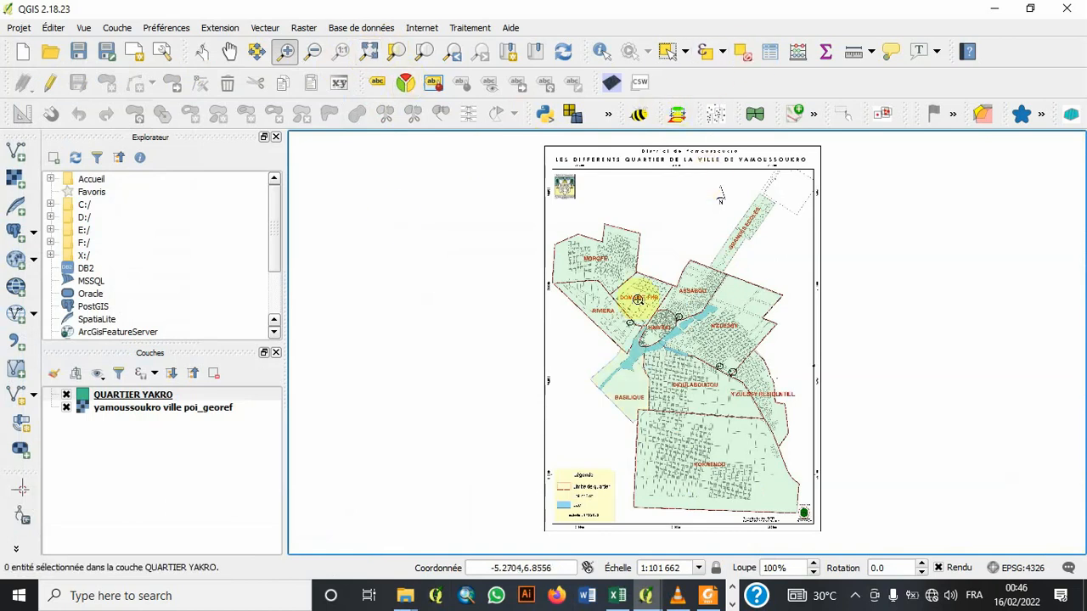
click(66, 407)
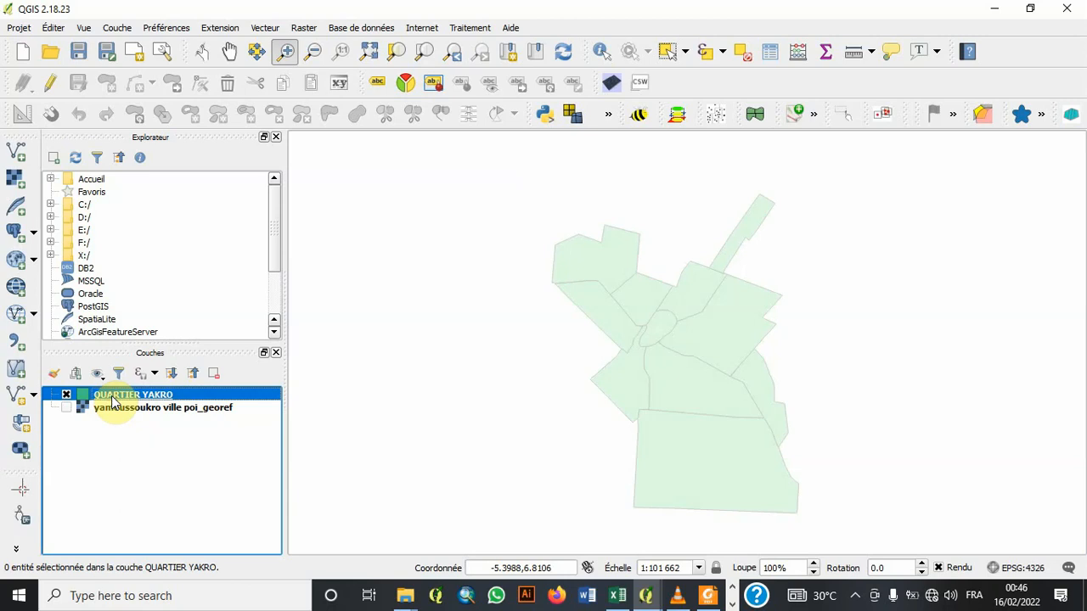
- Set the QUARTIER YAKRO layer's transparency to 0 and its simple fill to a pale greyish beige in the layer style
double_click(113, 397)
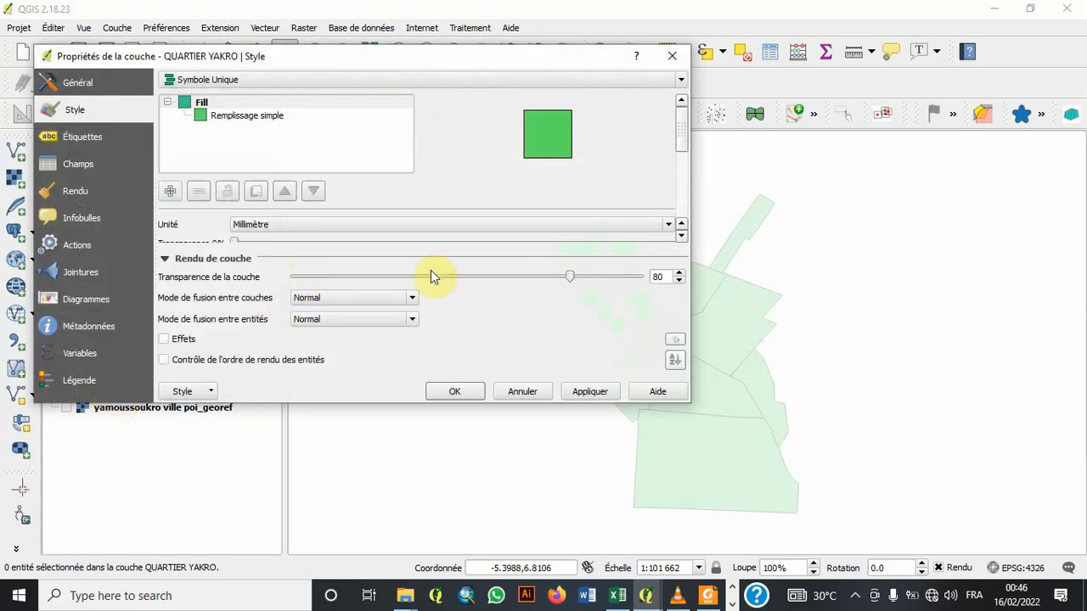
drag(570, 277, 265, 280)
click(256, 118)
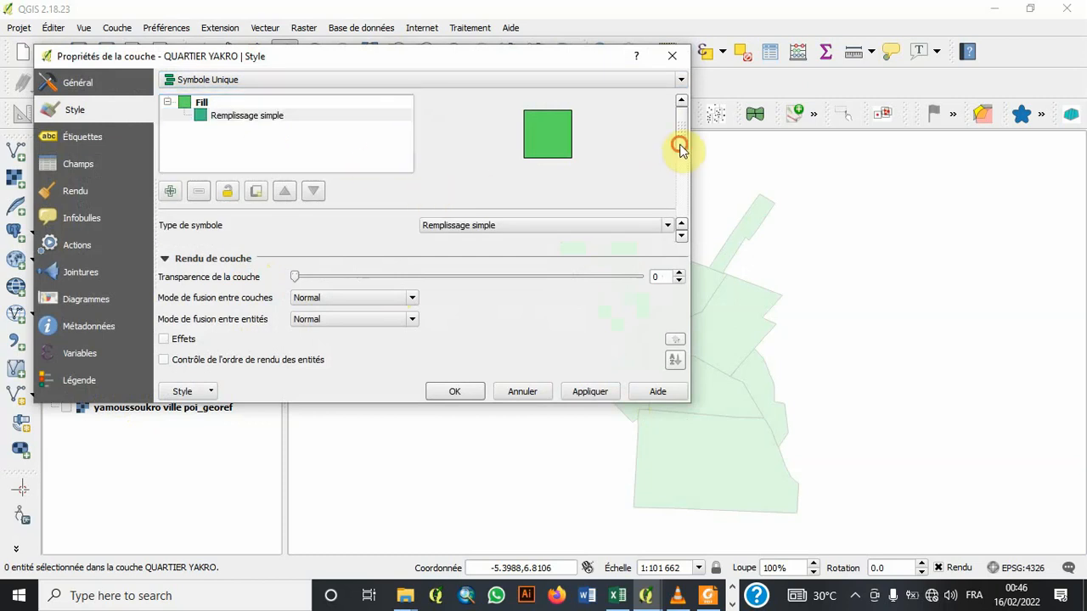
mouse_move(681, 146)
mouse_down()
mouse_move(679, 221)
mouse_move(667, 158)
mouse_up()
click(636, 198)
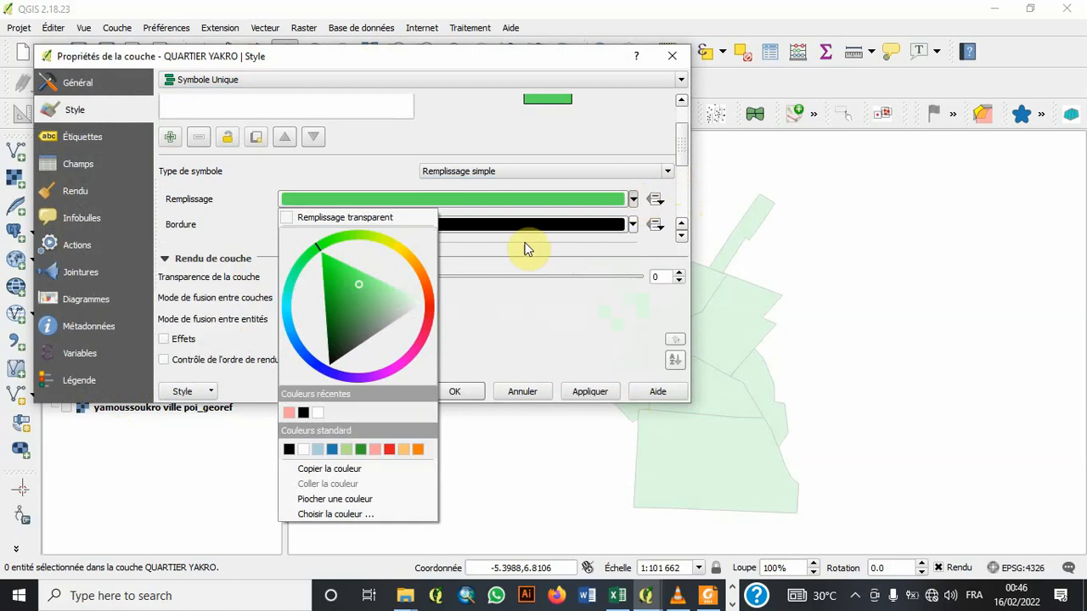
click(407, 257)
drag(400, 249, 380, 242)
click(382, 297)
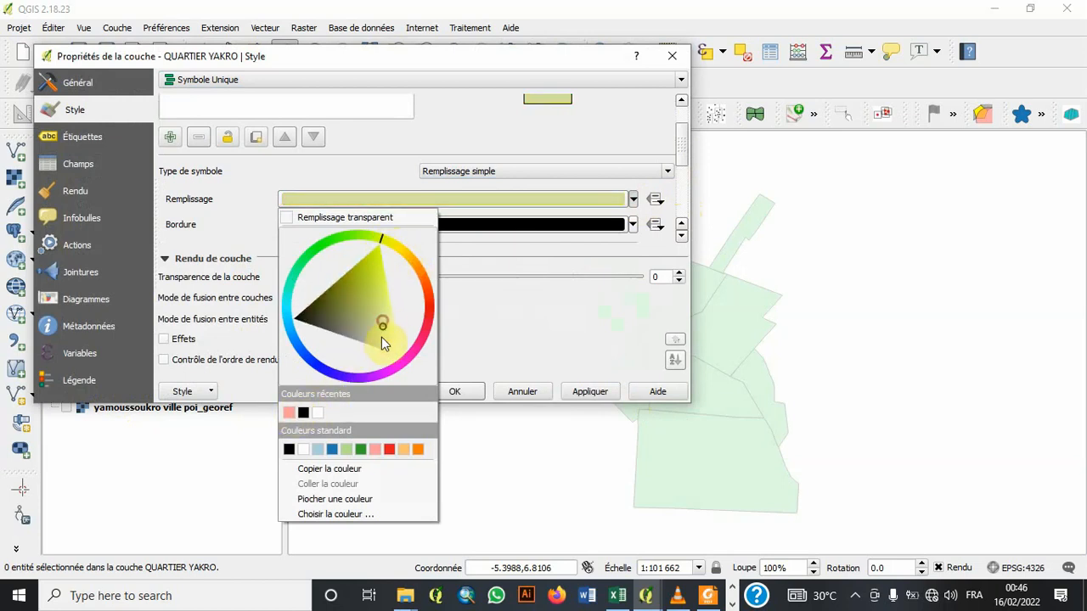
click(588, 394)
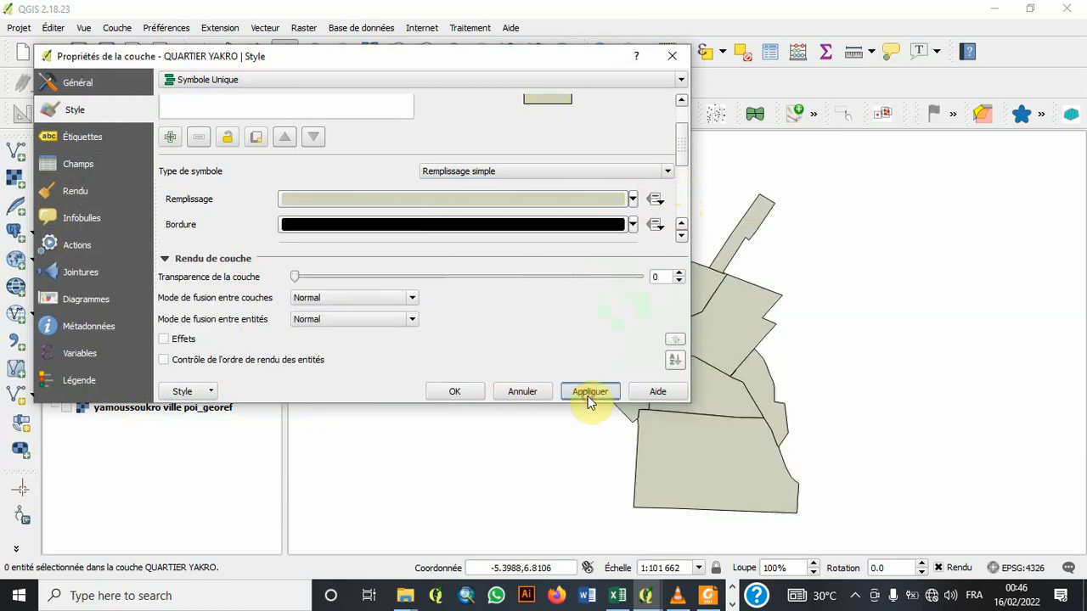
click(452, 391)
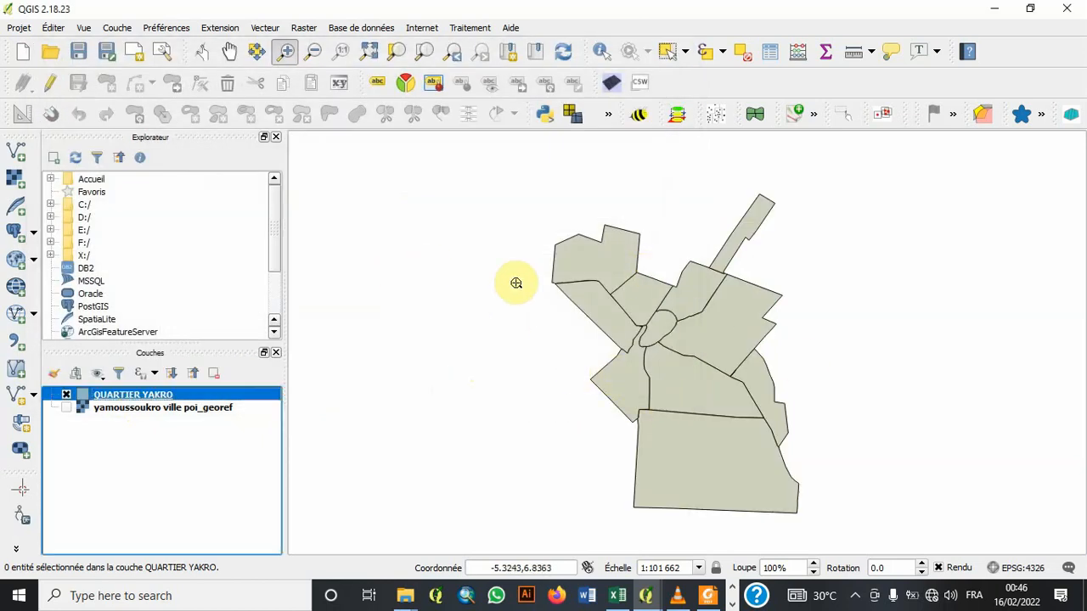
- Toggle the yamoussoukro ville poi_georef raster to compare it with the district polygons, and leave it displayed
click(66, 407)
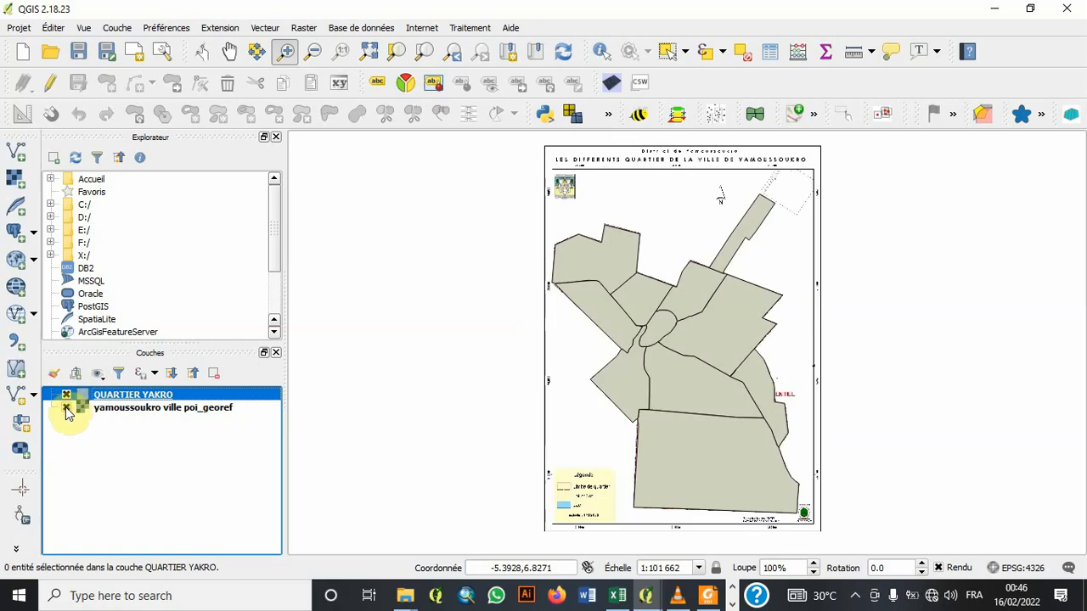
click(67, 408)
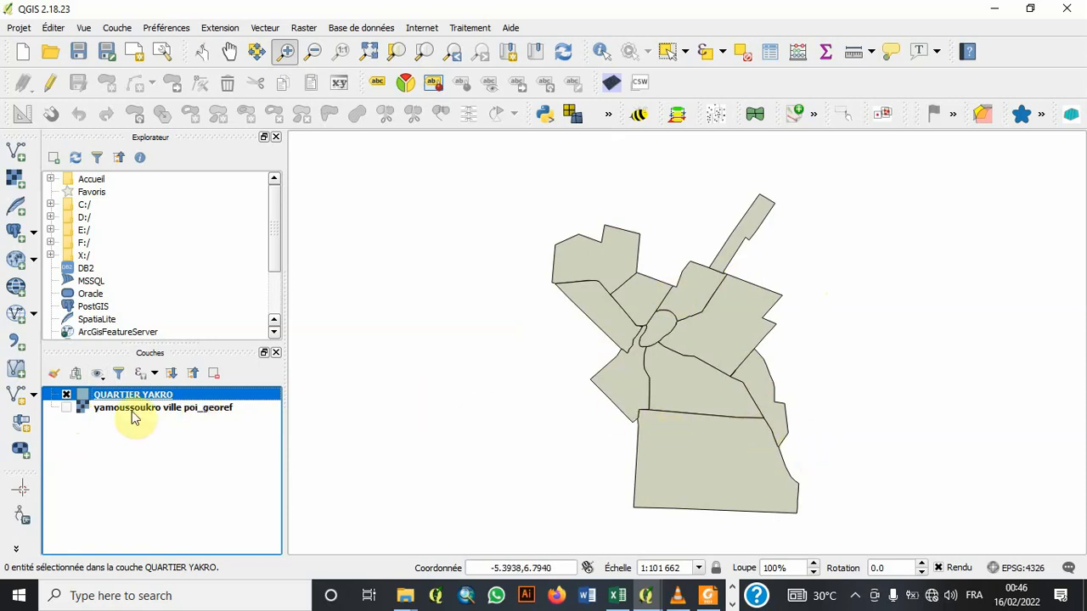
click(67, 408)
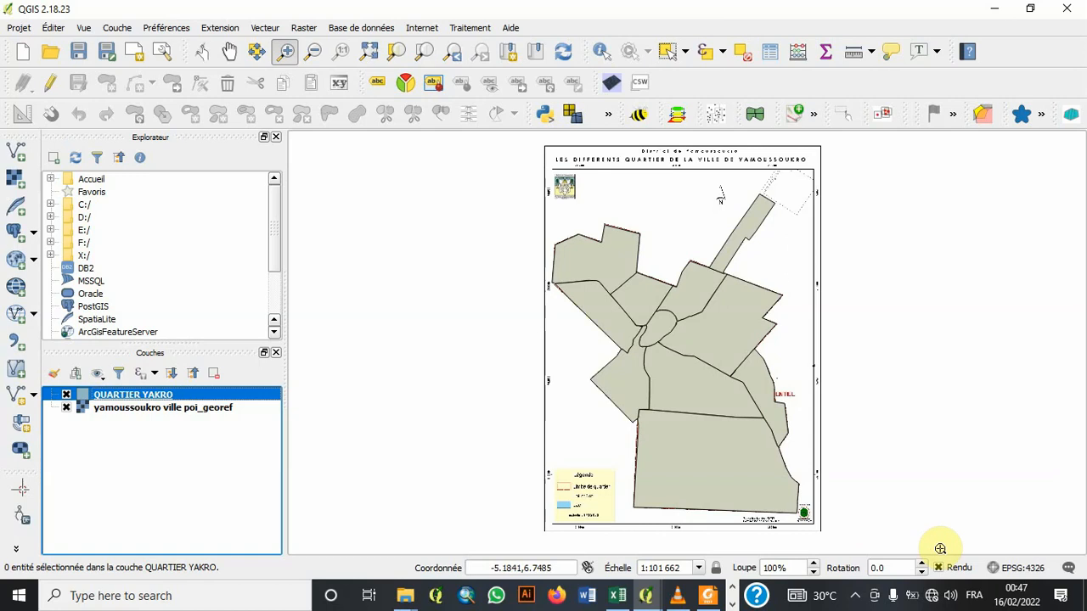
click(855, 596)
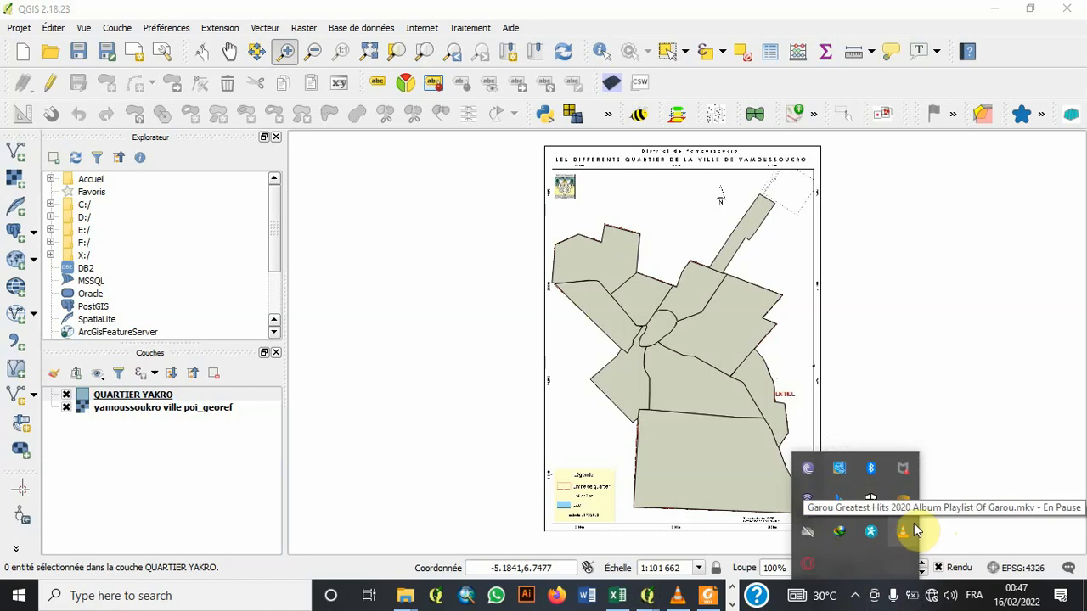
click(856, 597)
click(856, 598)
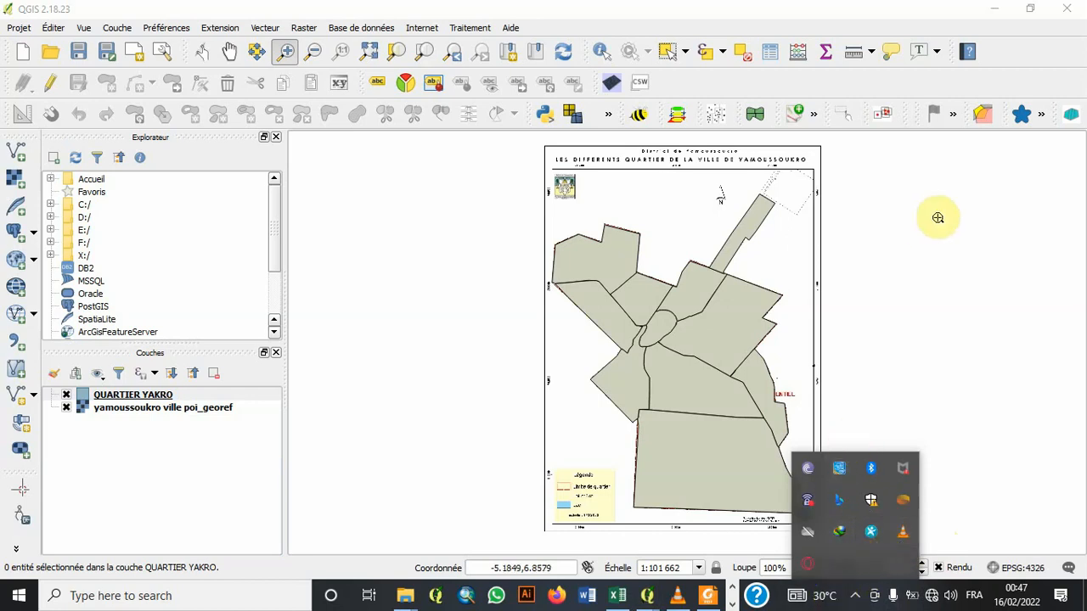
click(993, 10)
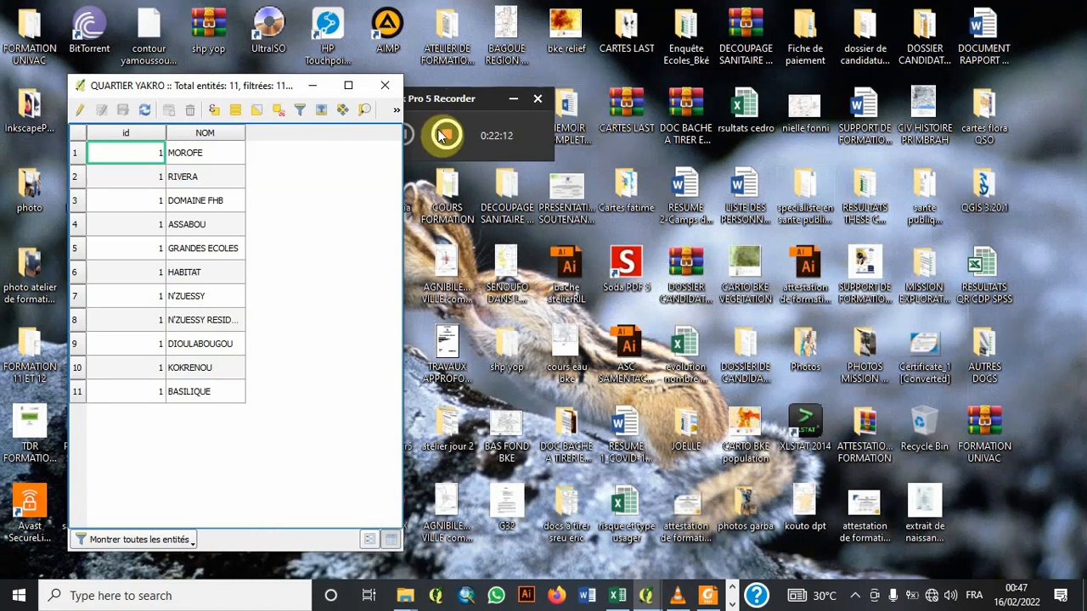
click(314, 86)
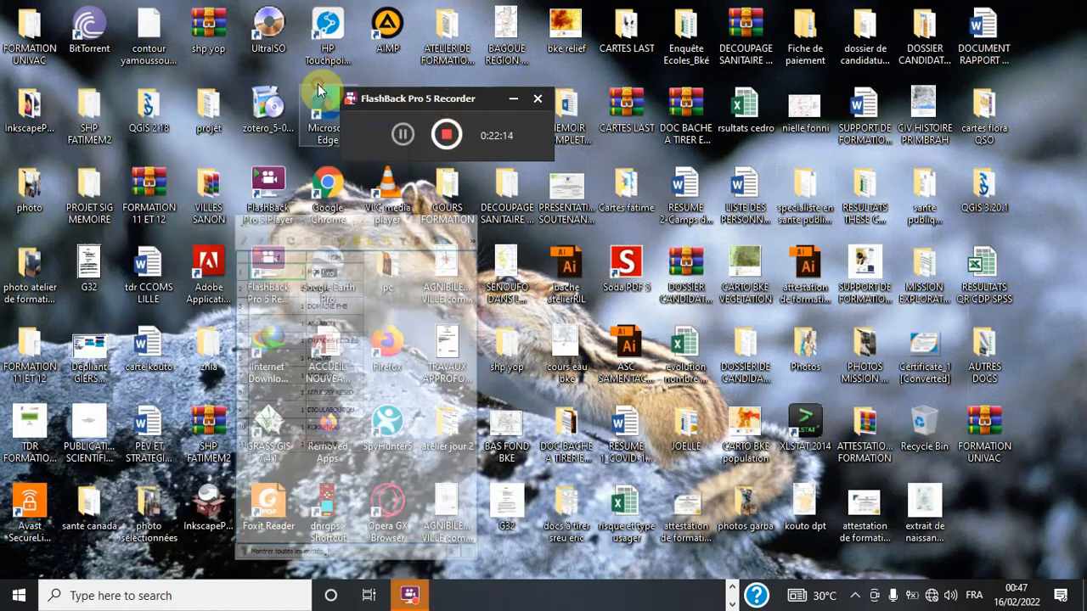